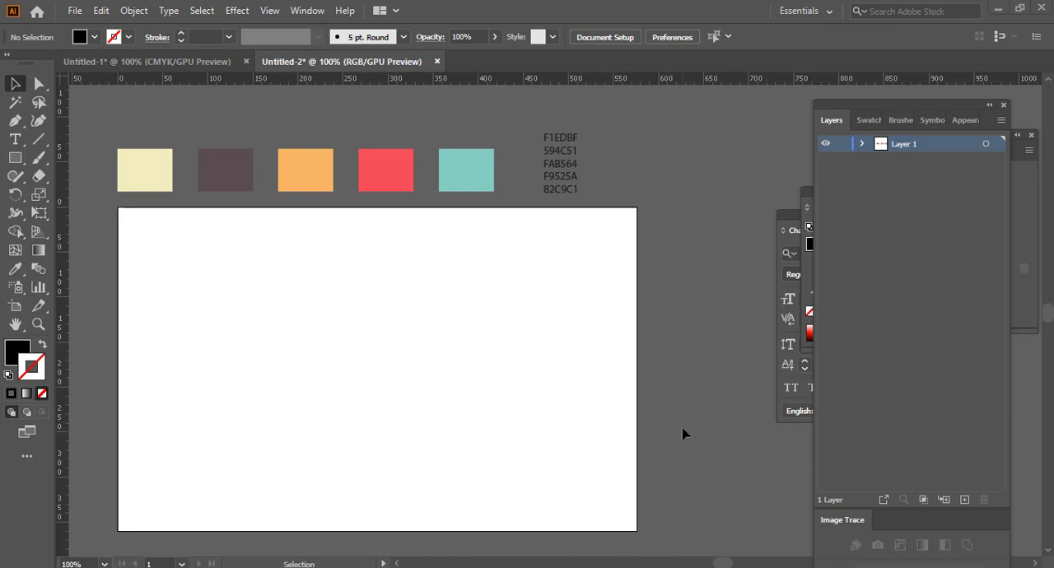
Step: Examine the five colour swatches and the list of hex codes above the artboard
scroll(683, 433, "down", 2)
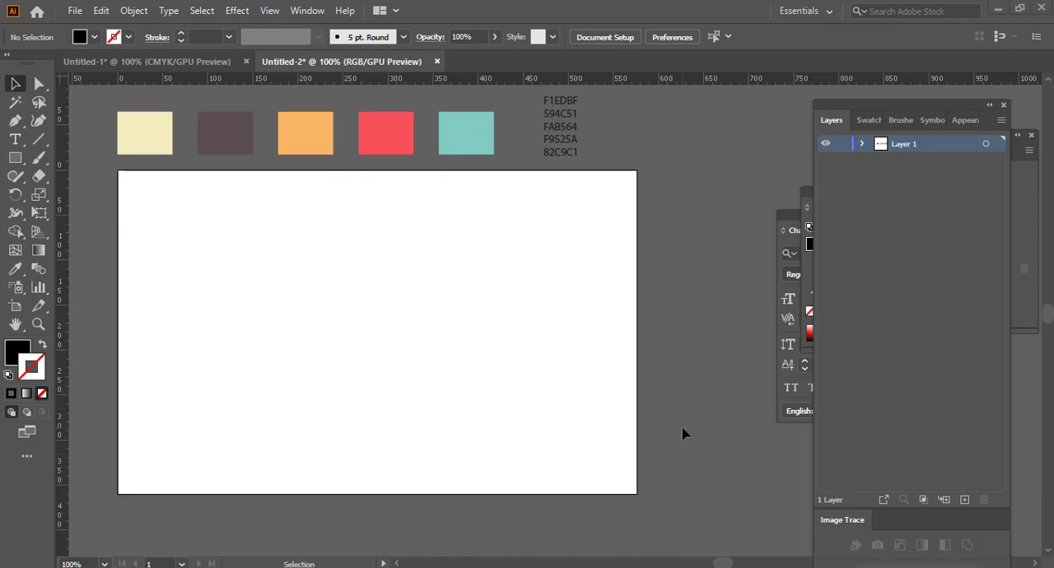
scroll(683, 432, "up", 2)
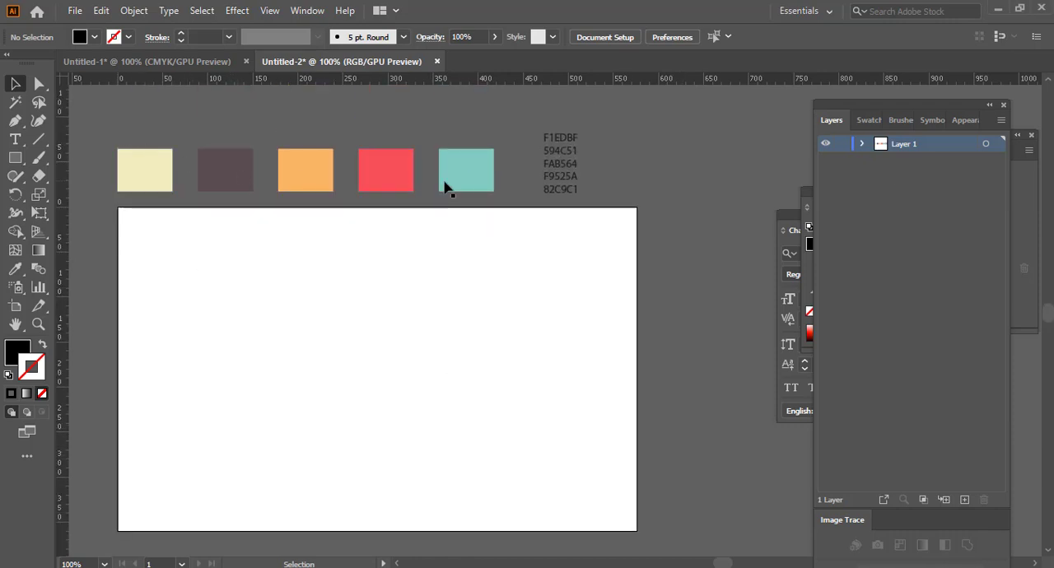
left_click(550, 153)
key("ctrl+plus")
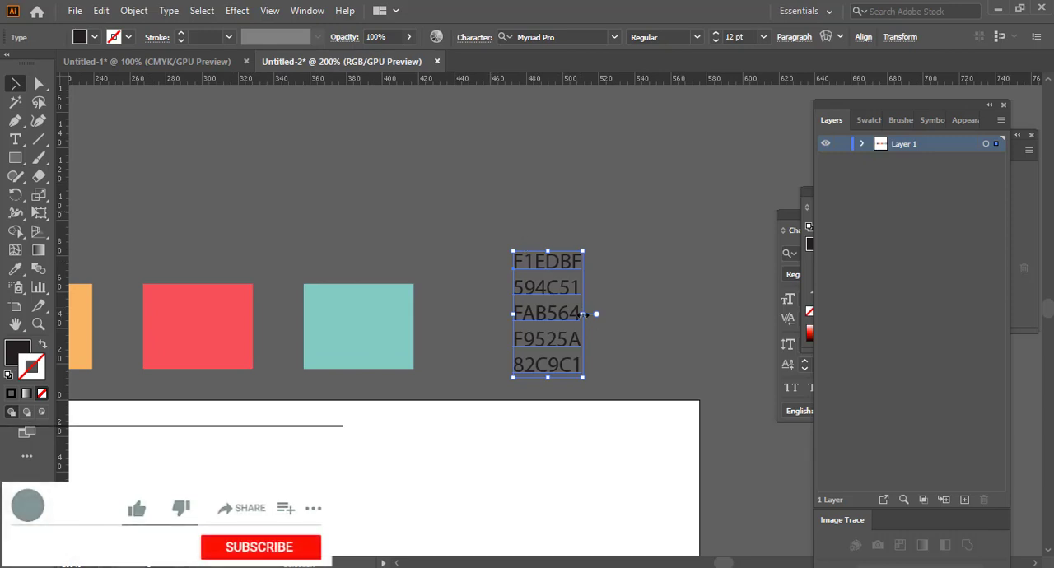
key("ctrl+minus")
key("ctrl+minus")
key("ctrl+minus")
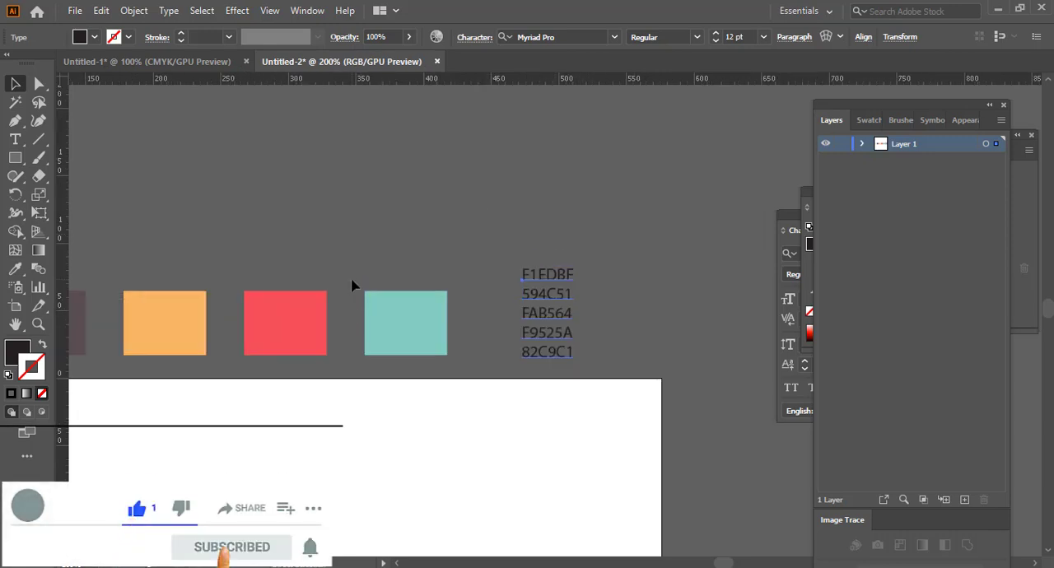
scroll(351, 286, "down", 3)
left_click(612, 358)
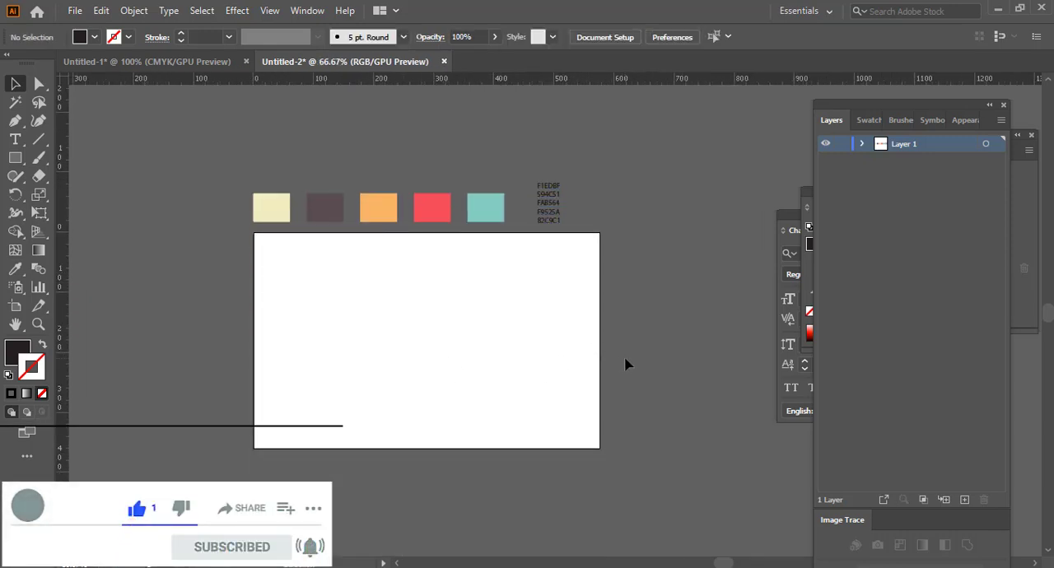
Step: Add the text "Funny" on the artboard and scale it up to about 149 pt
key("ctrl+plus")
scroll(627, 365, "left", 3)
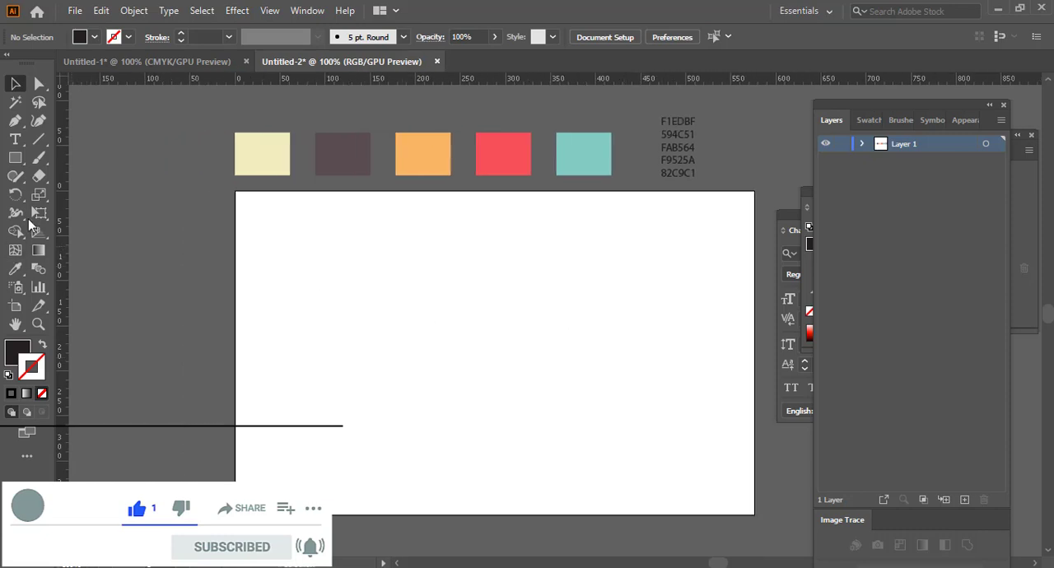
left_click(16, 140)
left_click(482, 326)
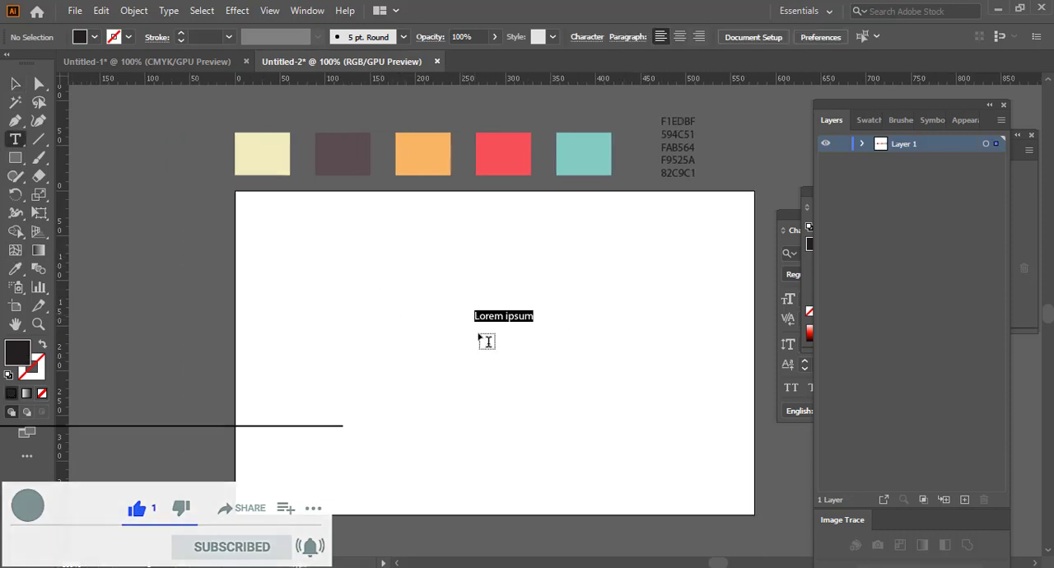
type("Funny")
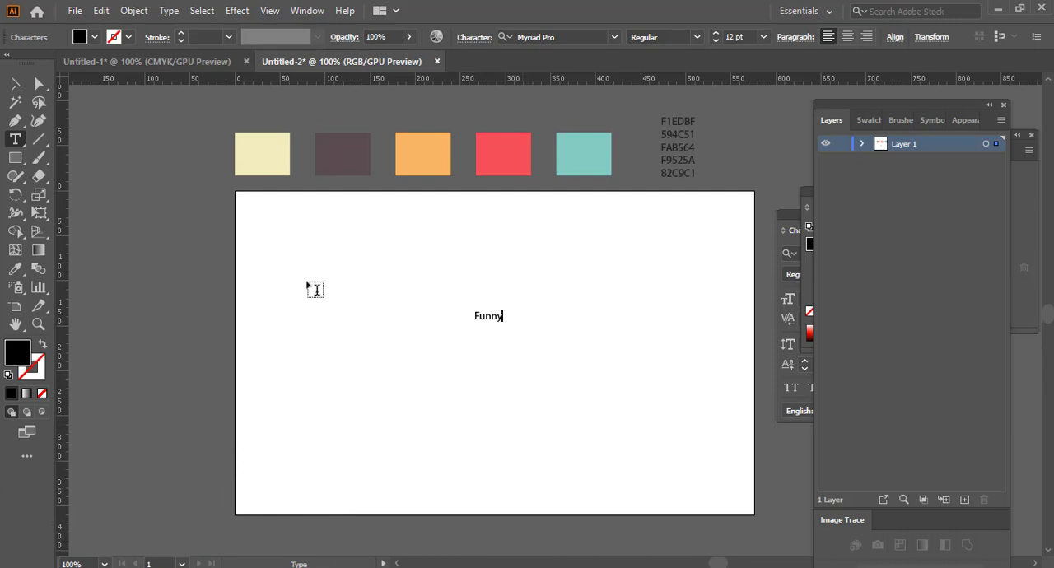
left_click(14, 84)
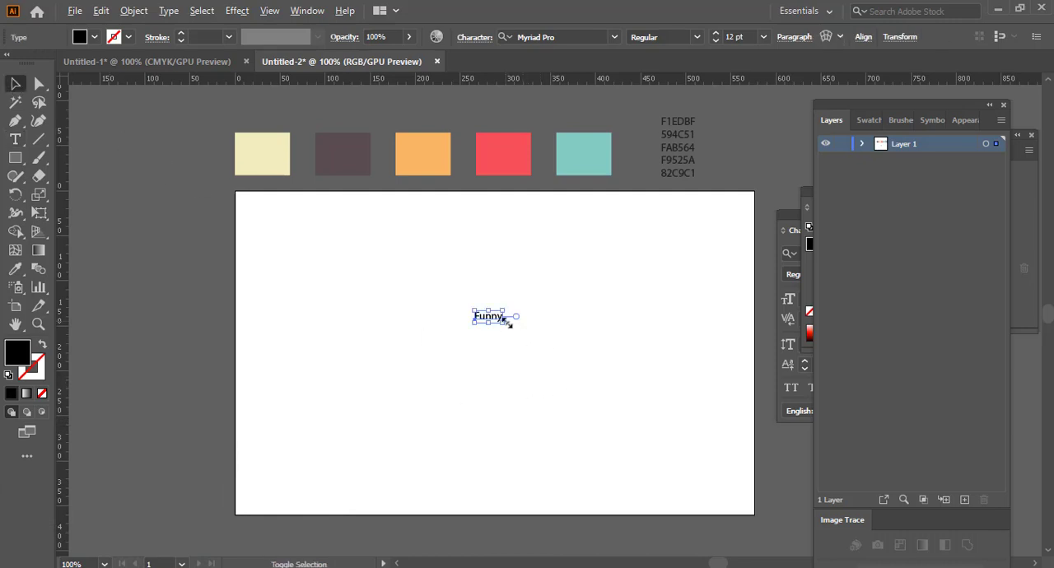
left_click_drag(509, 324, 539, 362)
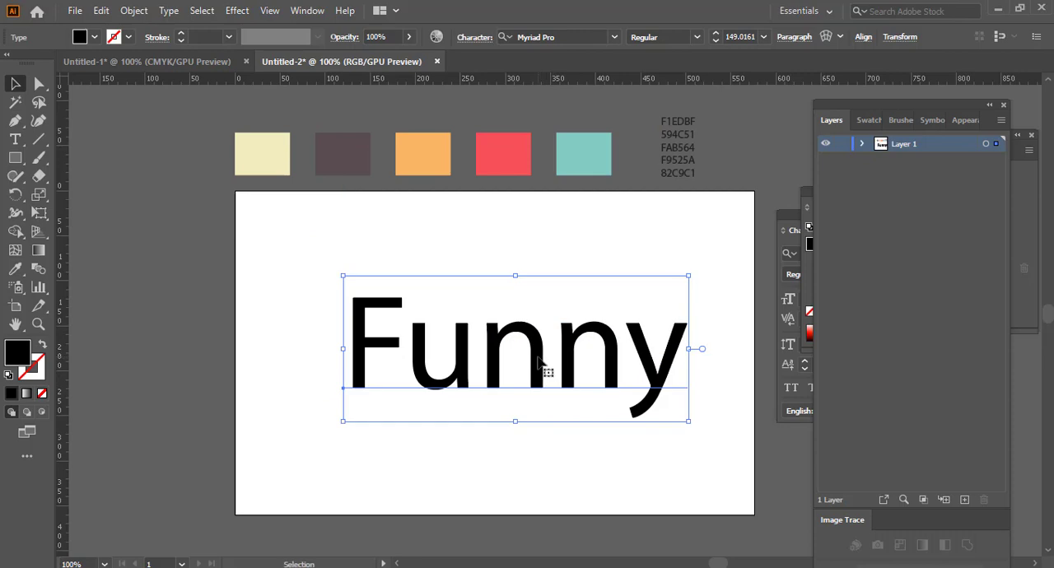
Step: Set the text's font to No. Seven Black and move the word up so it fits on the artboard
scroll(539, 362, "right", 5)
left_click(560, 37)
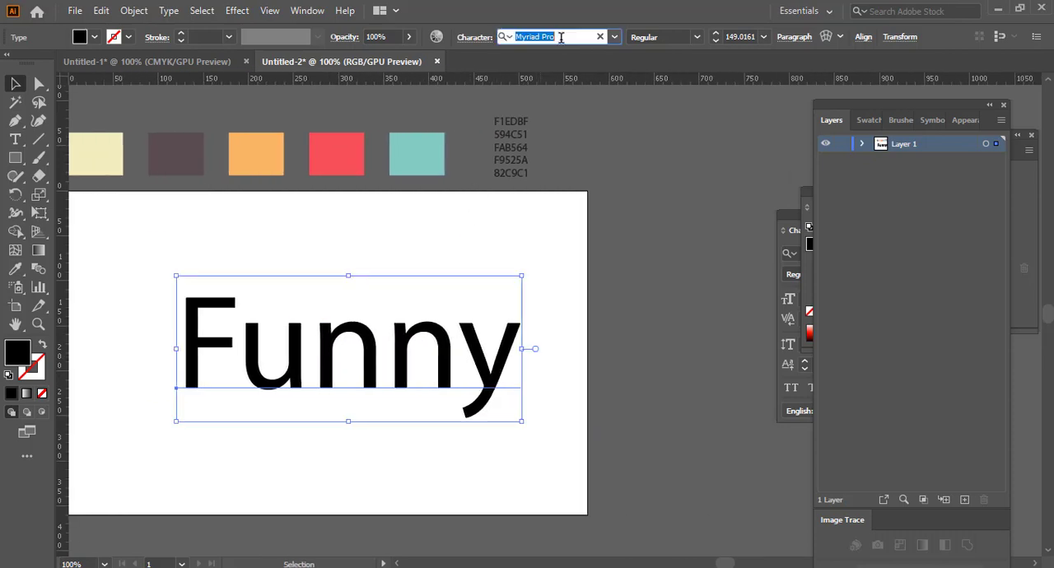
type("no.")
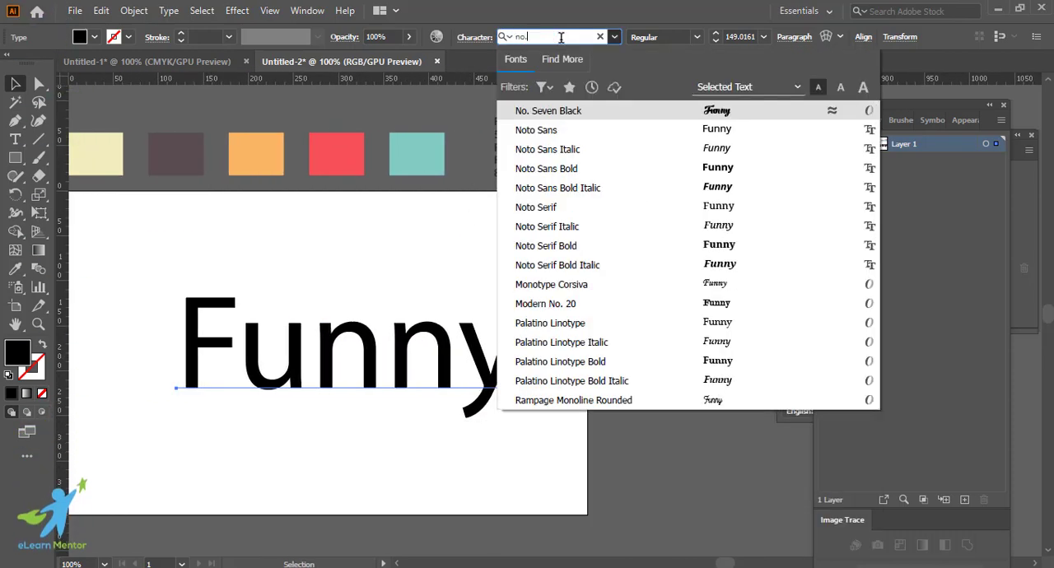
left_click(651, 112)
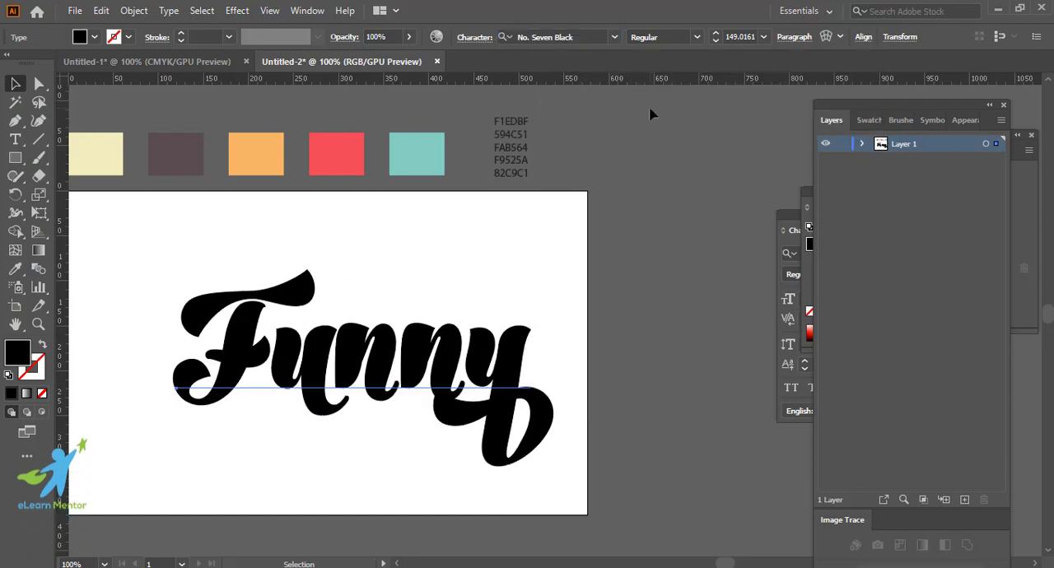
scroll(600, 287, "right", 1)
scroll(600, 287, "left", 3)
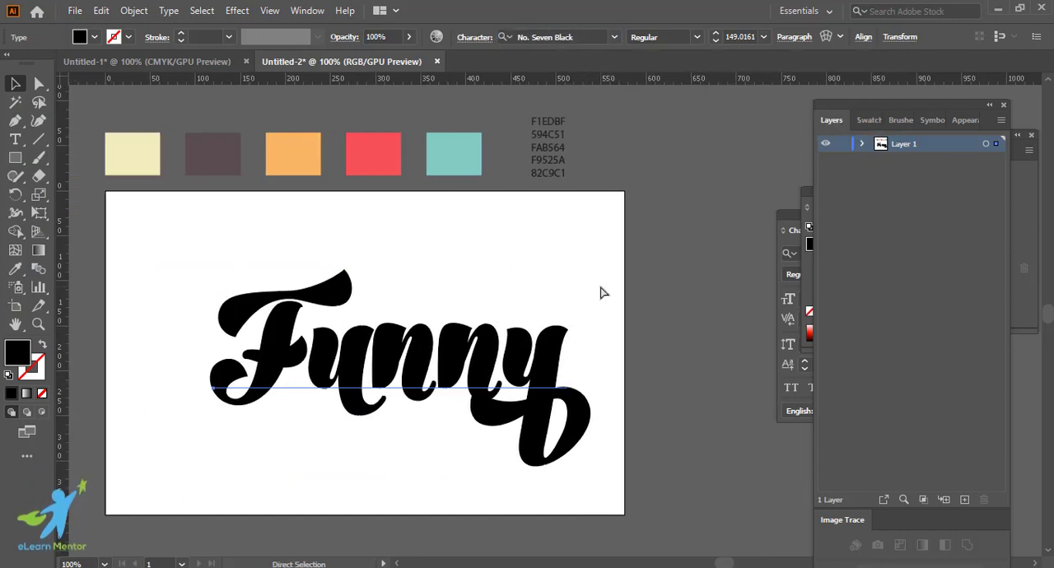
left_click_drag(463, 358, 416, 324)
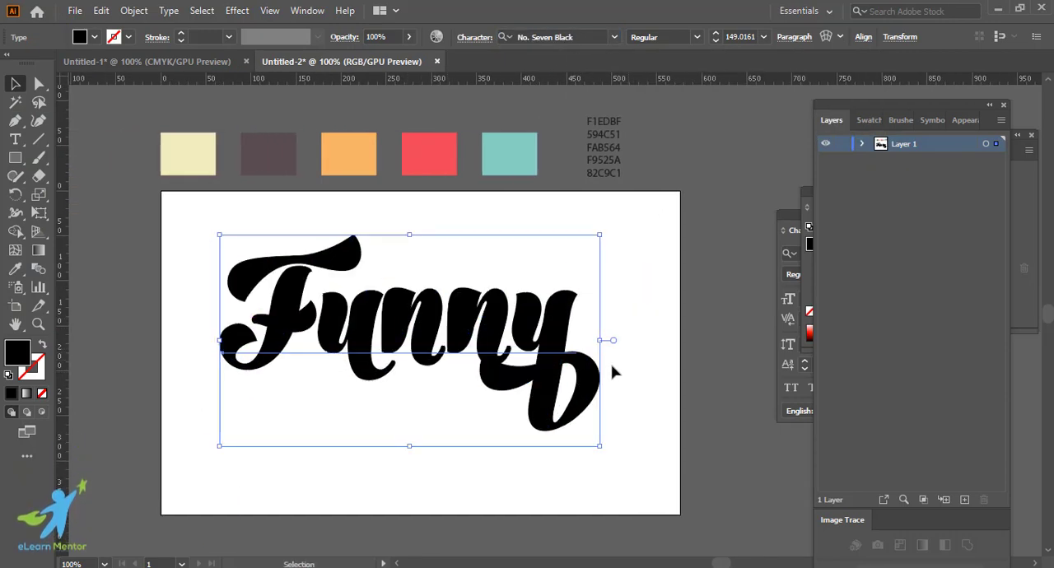
Step: Replace the letters y and u with simpler alternate glyphs, the u without its descending tail
left_click(15, 139)
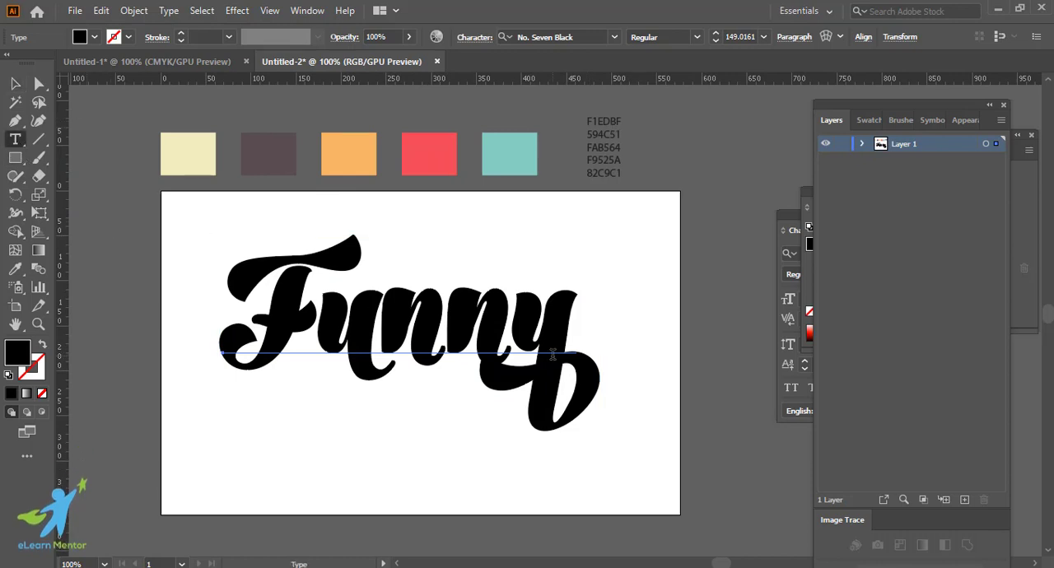
left_click_drag(528, 330, 566, 387)
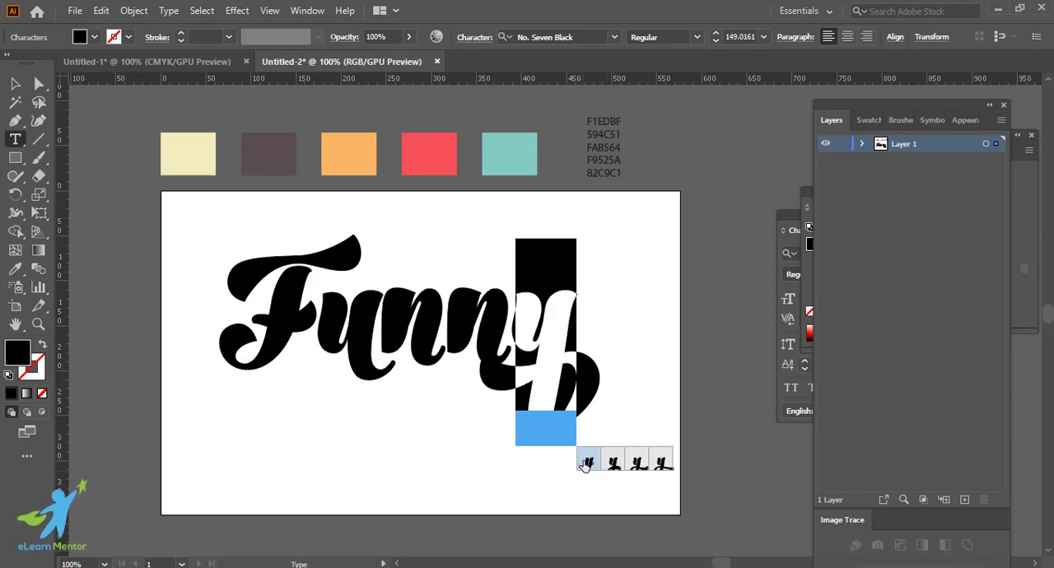
left_click(587, 463)
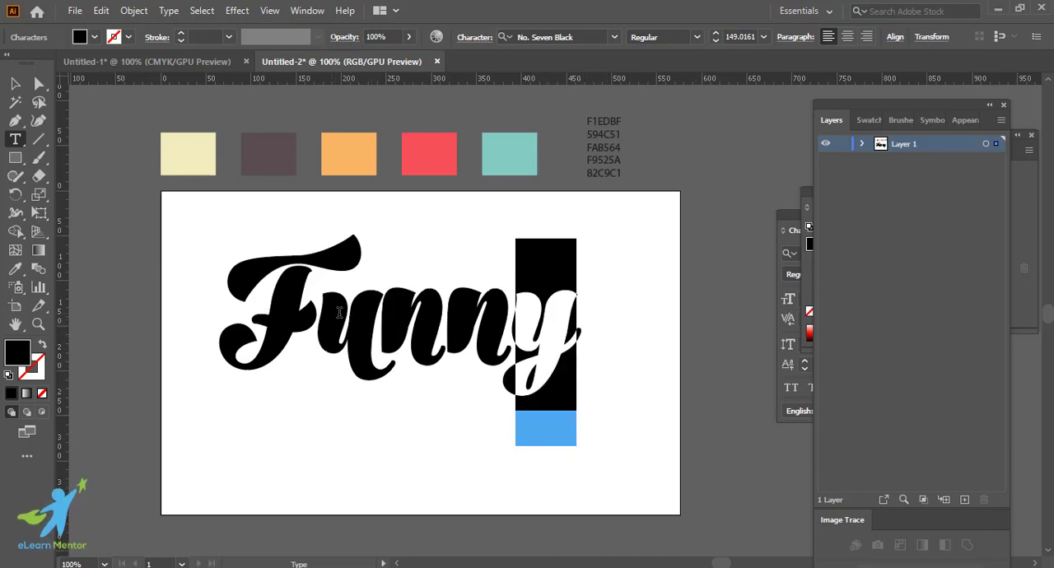
left_click_drag(339, 313, 365, 318)
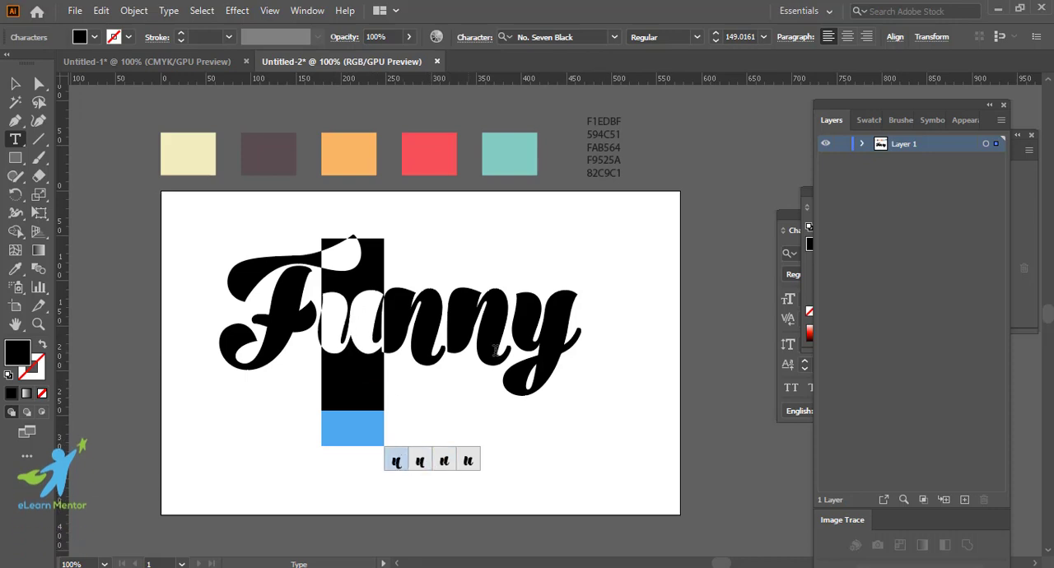
key("Escape")
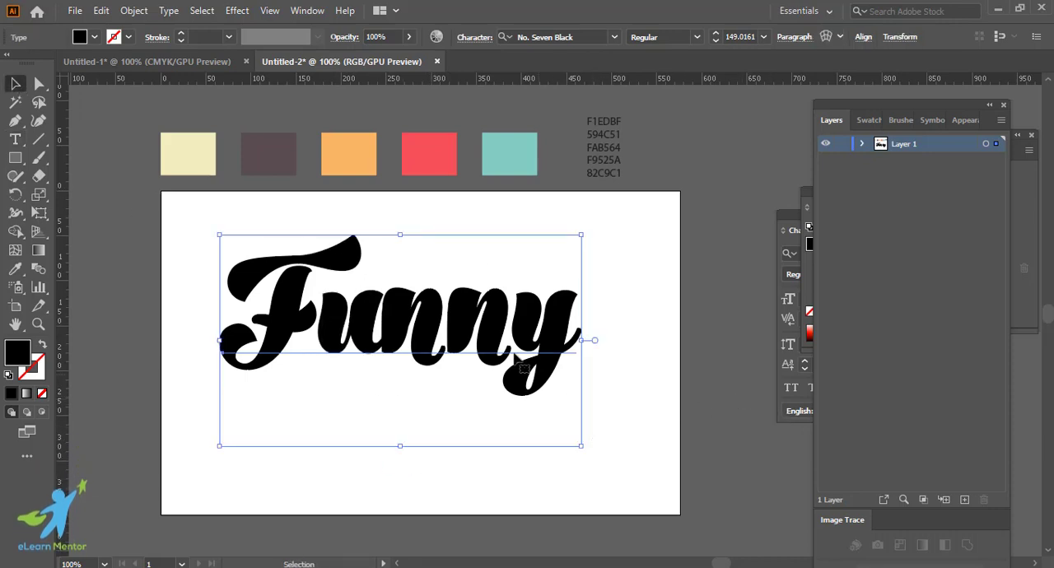
Step: Enlarge the word to about 170 pt and shear it by -5° along the vertical axis
left_click_drag(581, 446, 608, 462)
left_click_drag(499, 344, 531, 368)
right_click(493, 357)
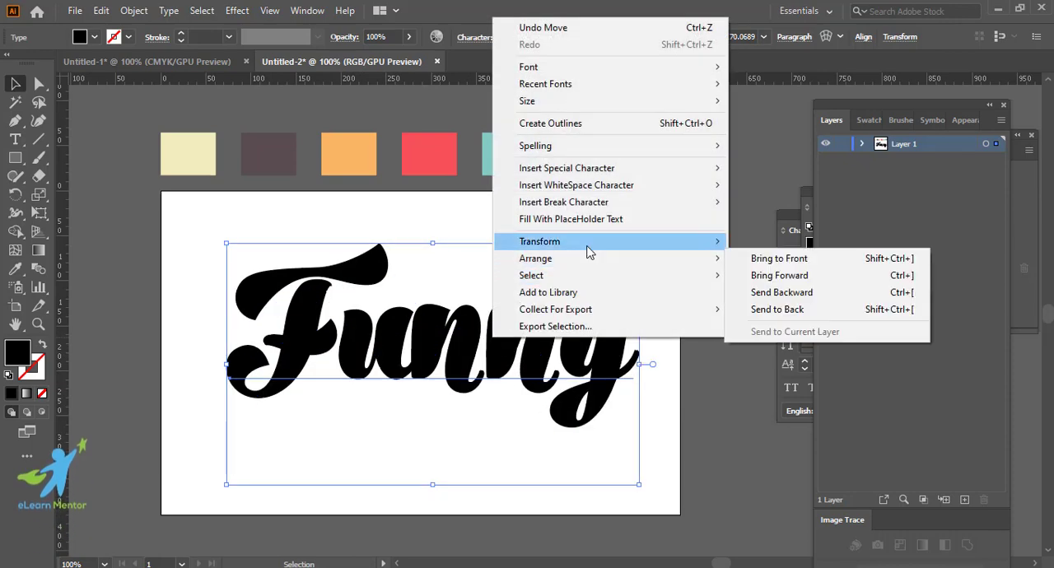
mouse_move(586, 247)
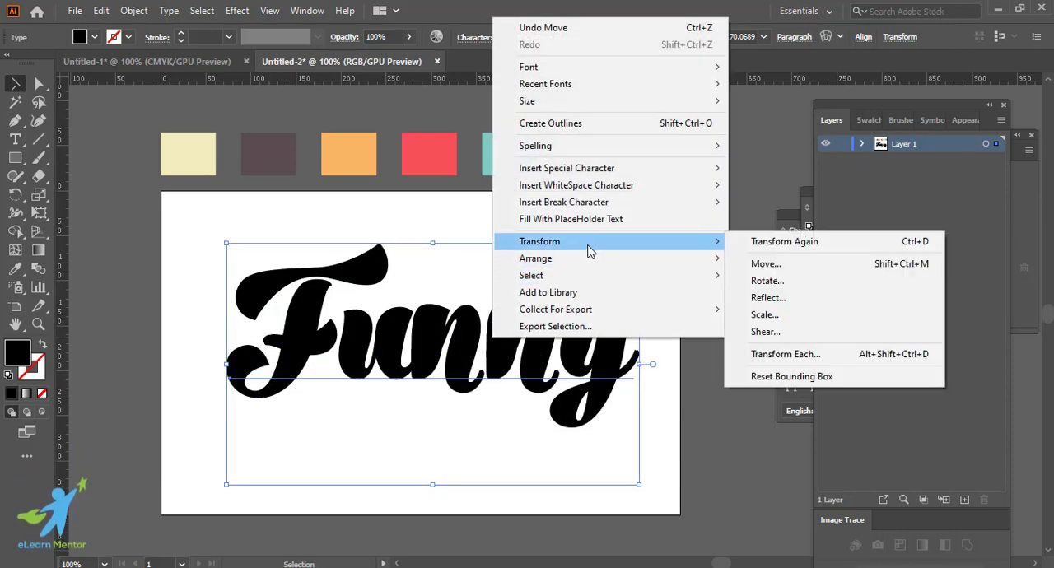
left_click(766, 332)
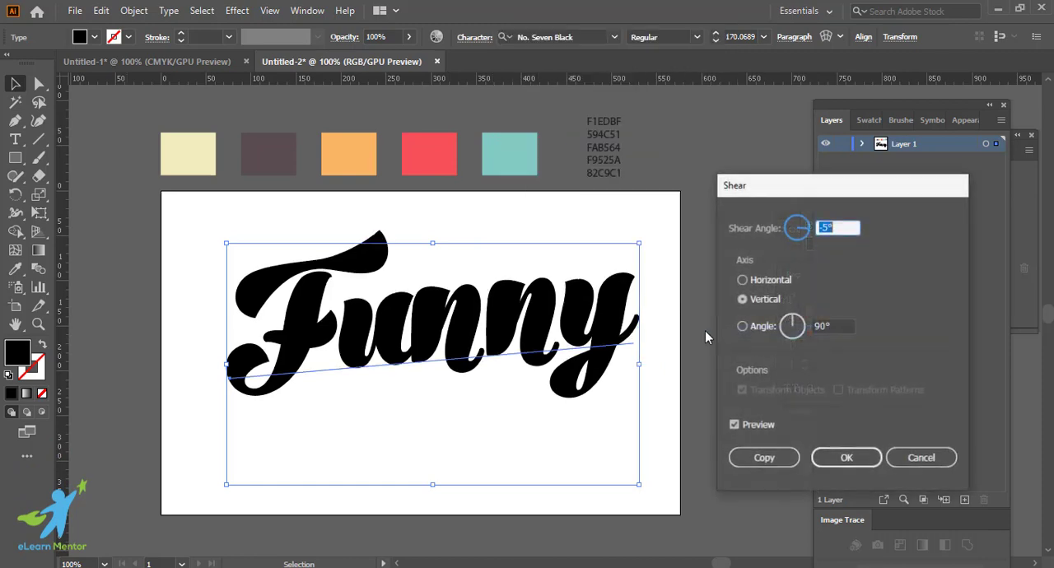
left_click(819, 327)
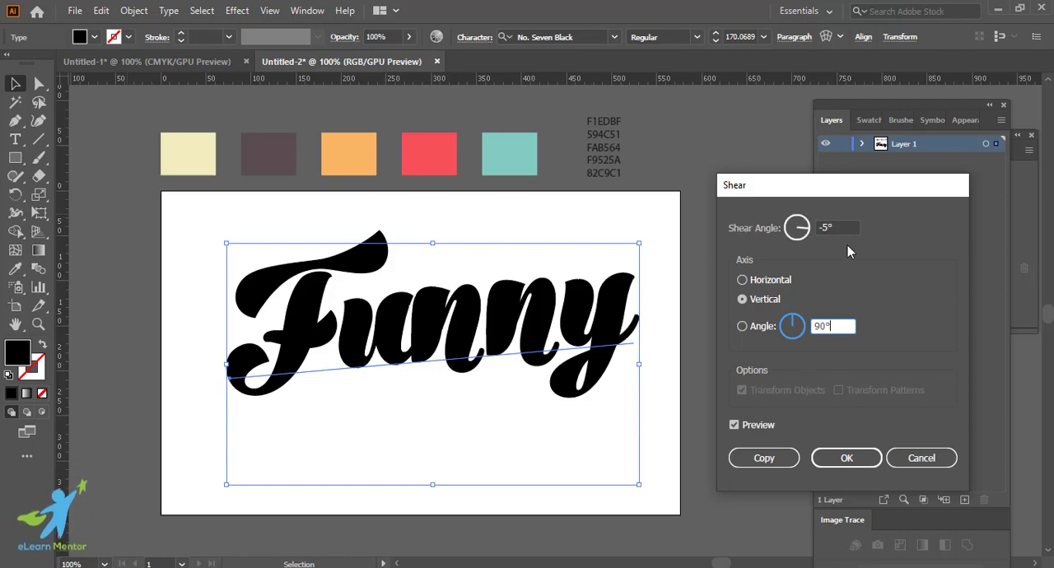
left_click_drag(840, 327, 808, 316)
left_click(865, 460)
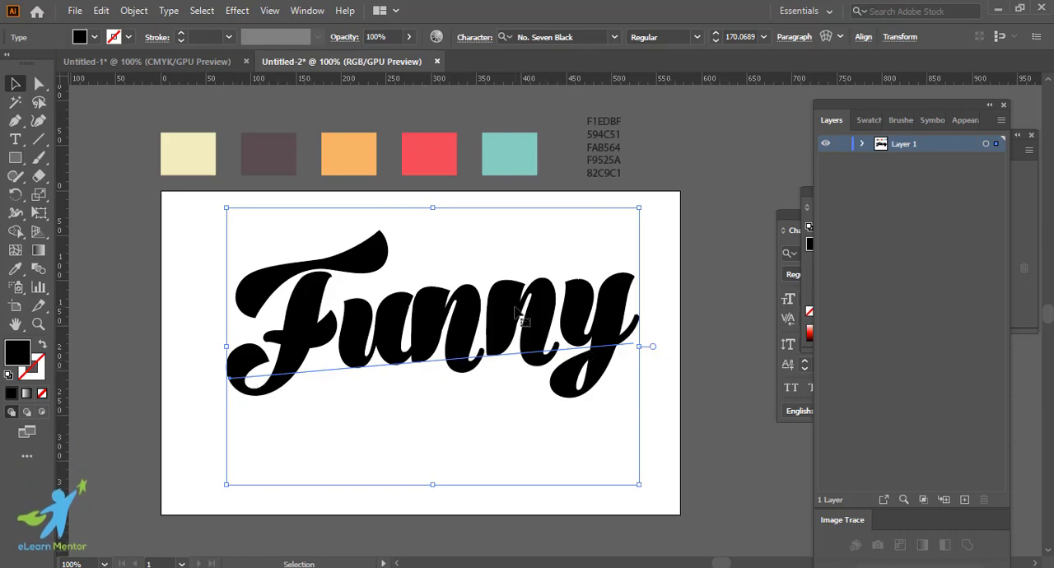
Step: Move the sheared word slightly down on the artboard and keep it selected
left_click_drag(517, 311, 516, 320)
left_click(701, 351)
left_click(537, 325)
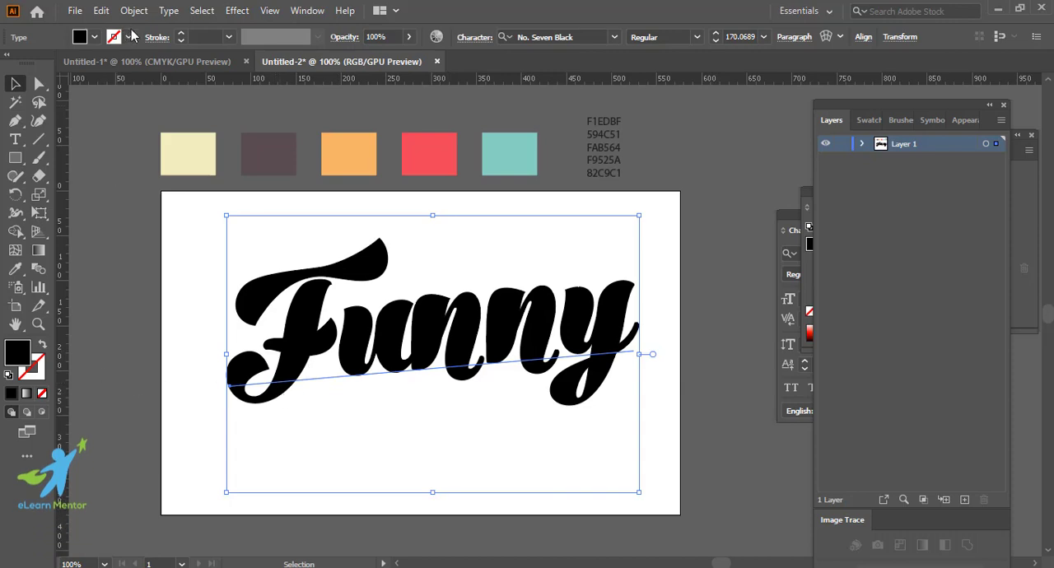
Step: Set the text's character fill to None and add a new fill to its appearance attributes
left_click(964, 122)
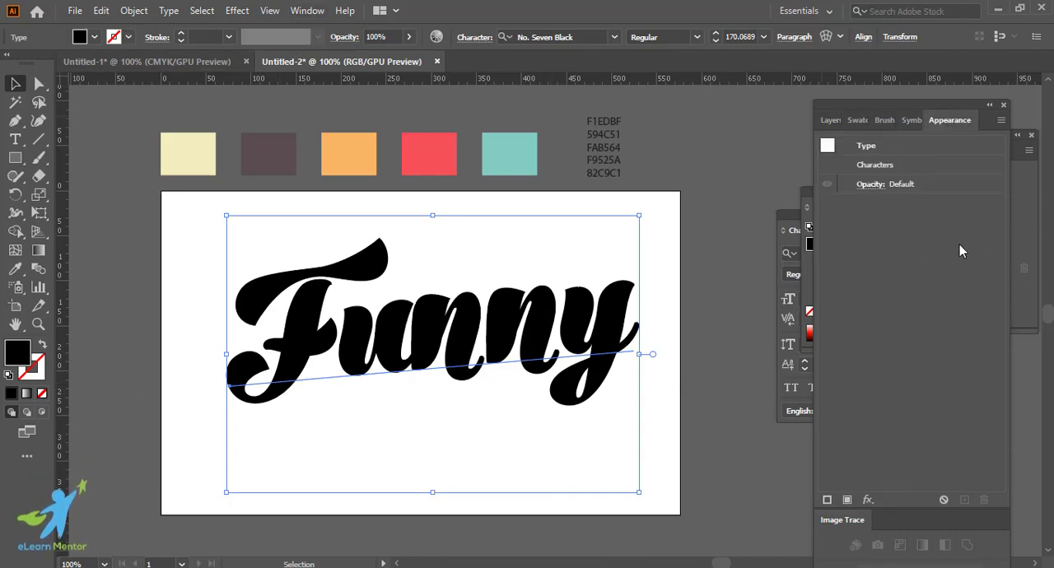
left_click(307, 11)
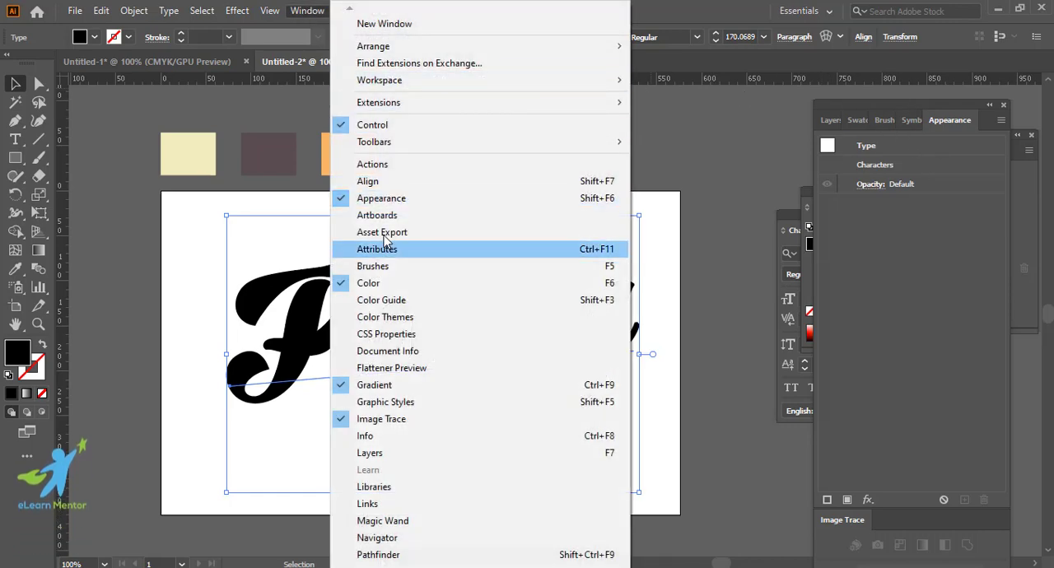
left_click(697, 16)
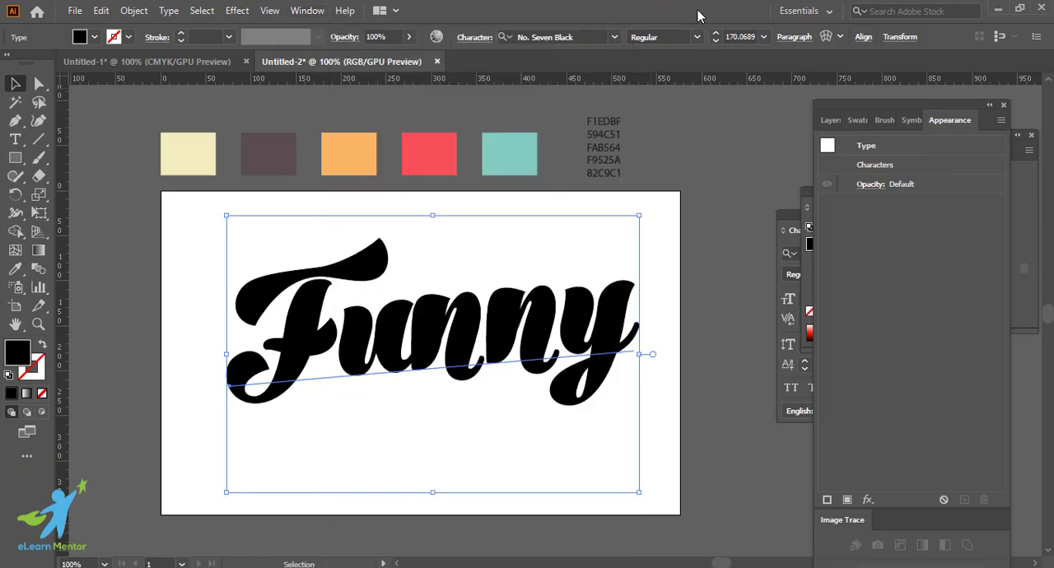
scroll(469, 374, "down", 1)
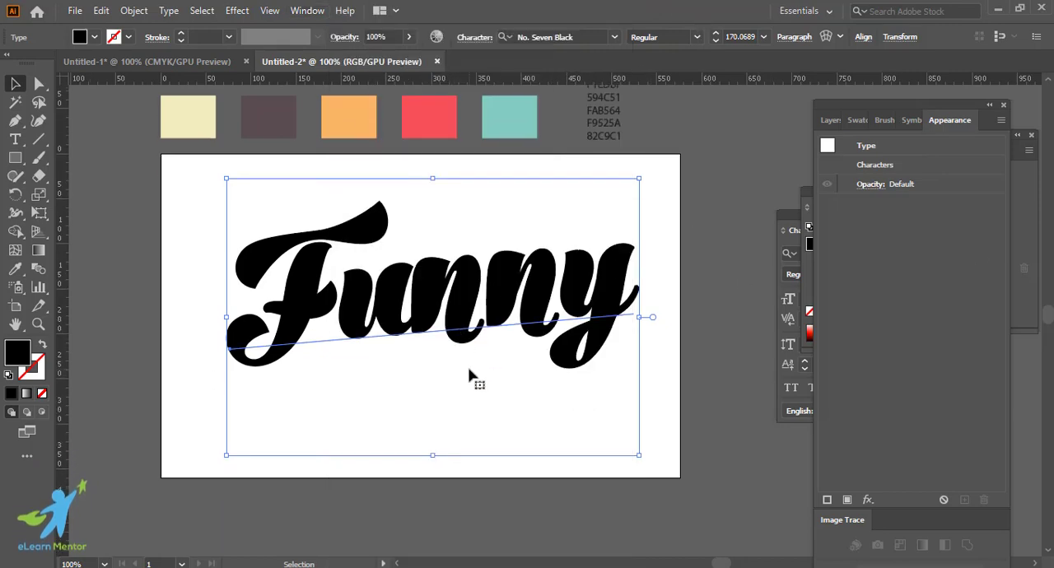
scroll(493, 379, "left", 1)
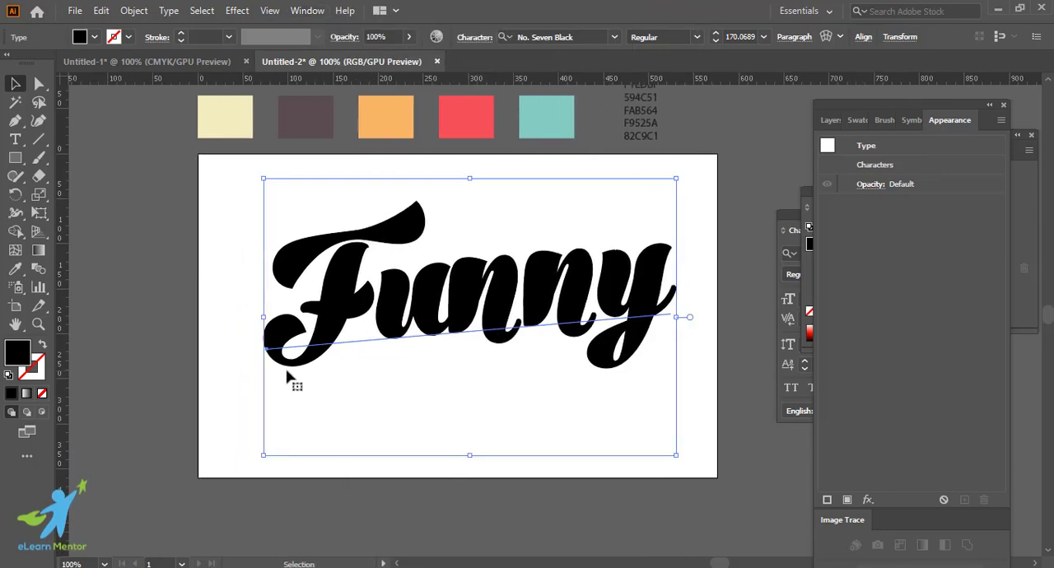
left_click(42, 395)
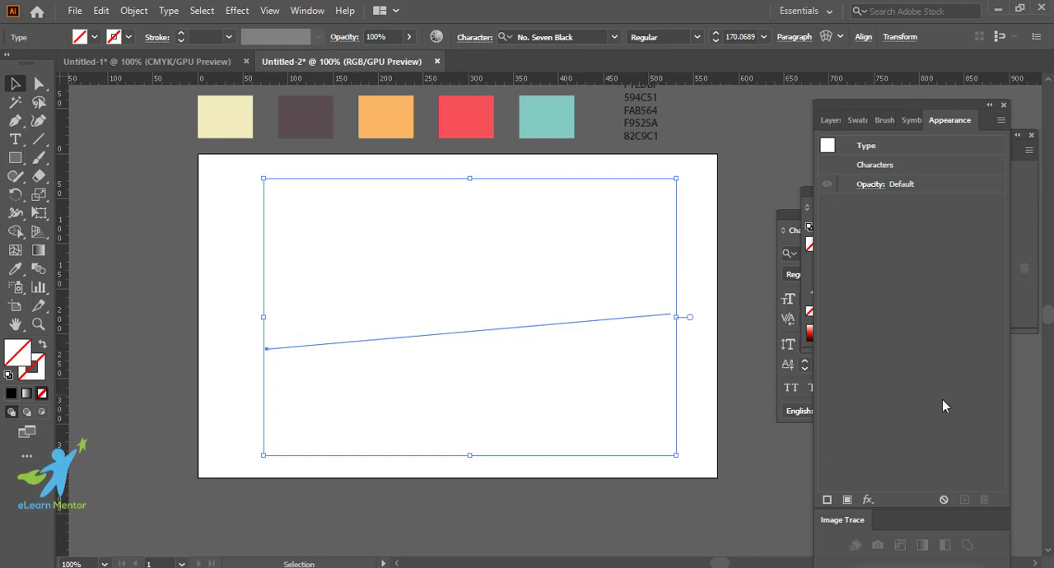
left_click(847, 500)
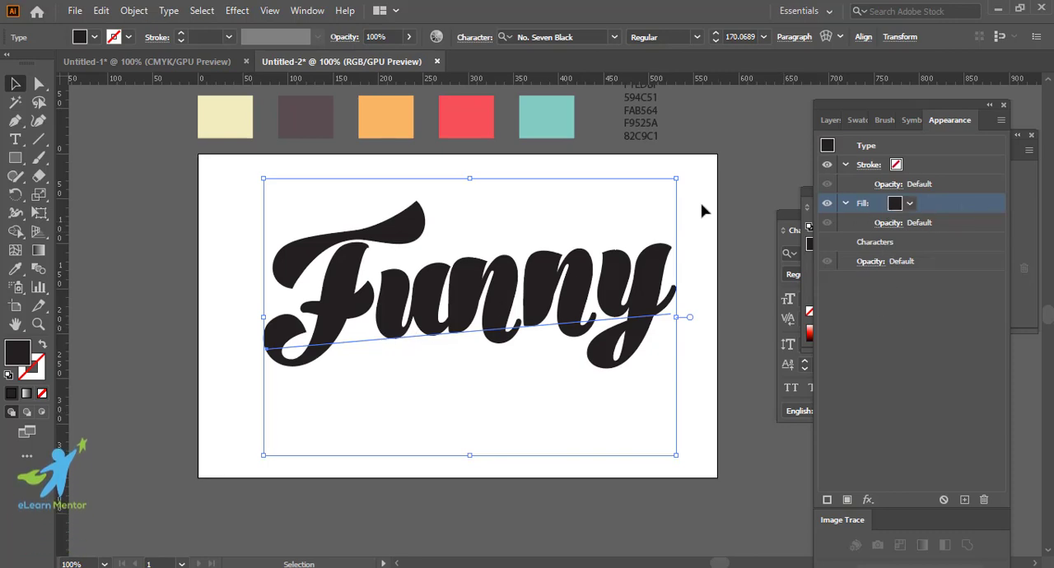
Step: Colour the text's new fill with the cream swatch sampled from the palette above the artboard
left_click(16, 270)
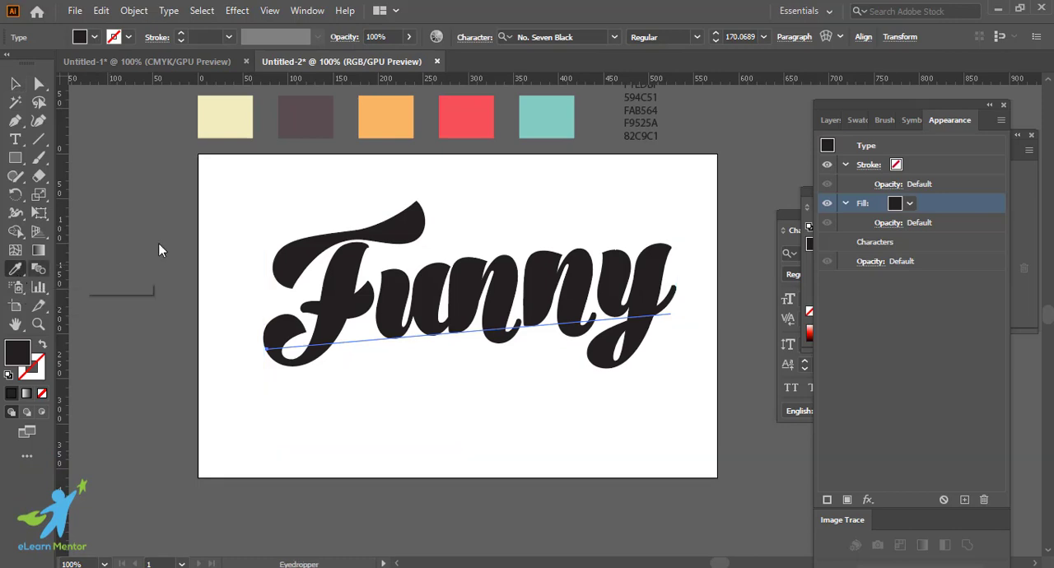
left_click(234, 119)
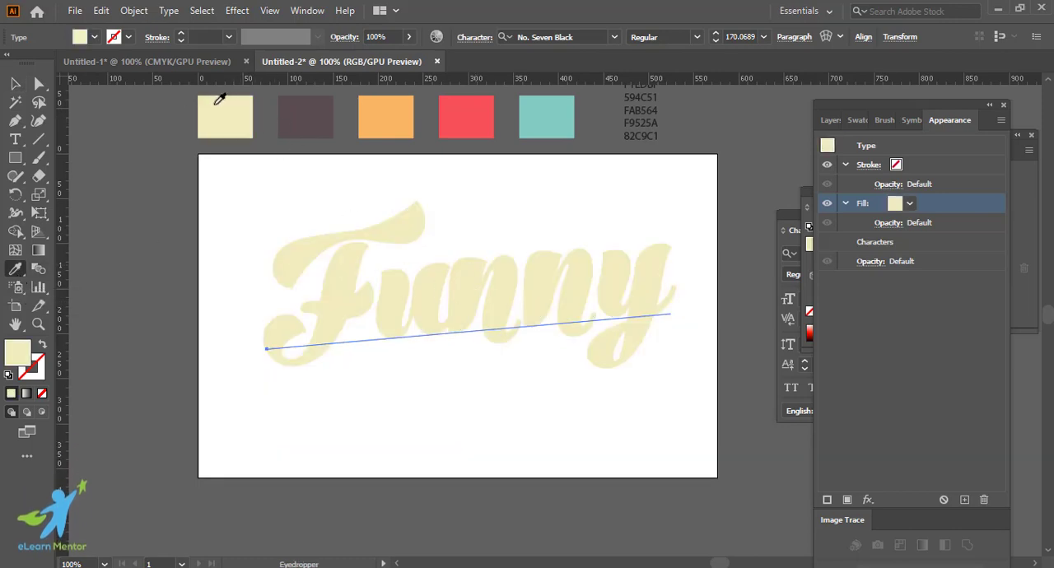
left_click(15, 83)
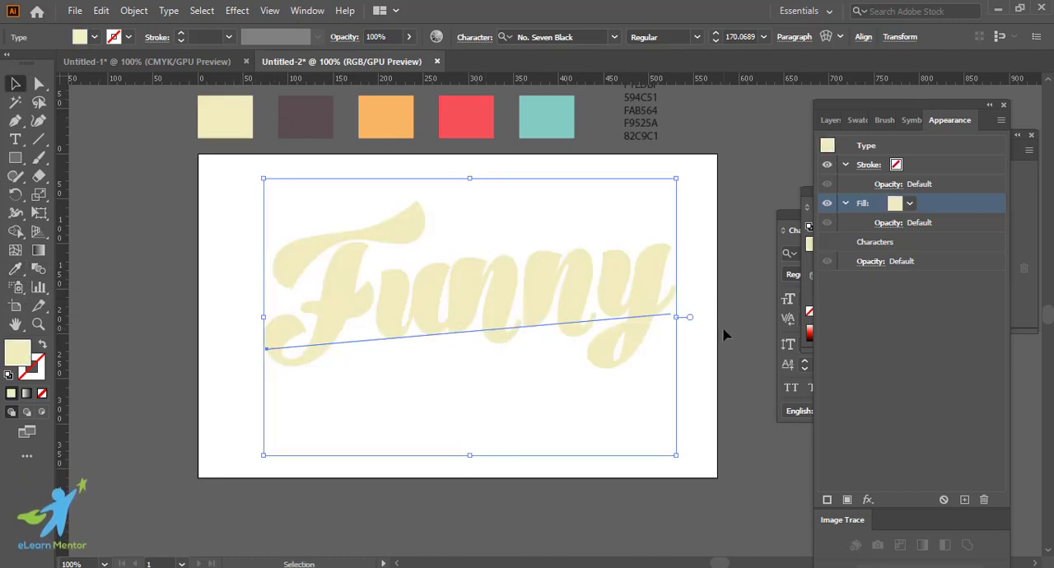
scroll(715, 347, "up", 1)
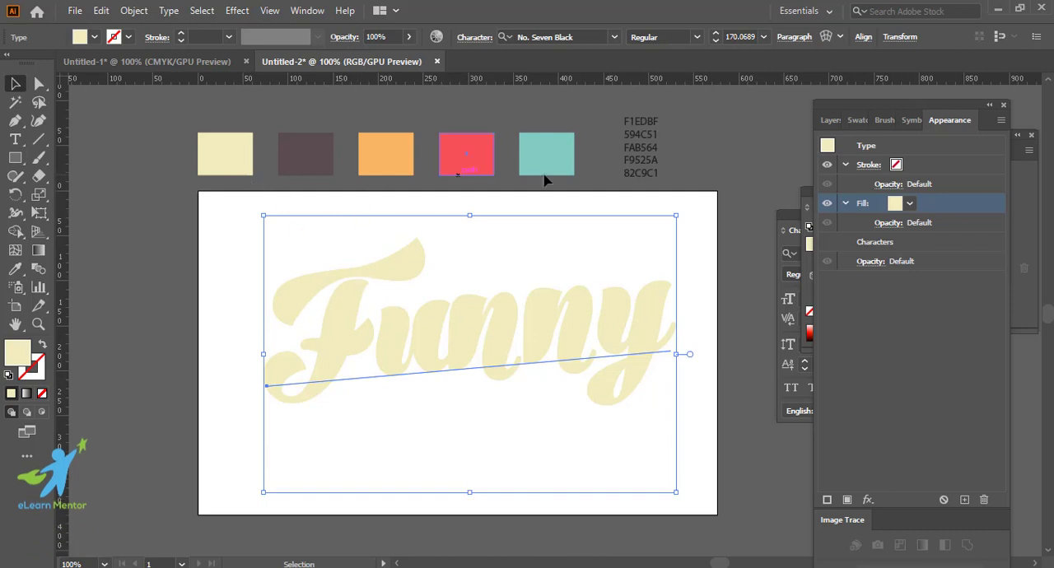
Step: Give the text a 10 pt stroke in the dark brown palette colour and place that stroke beneath the characters
left_click(895, 166)
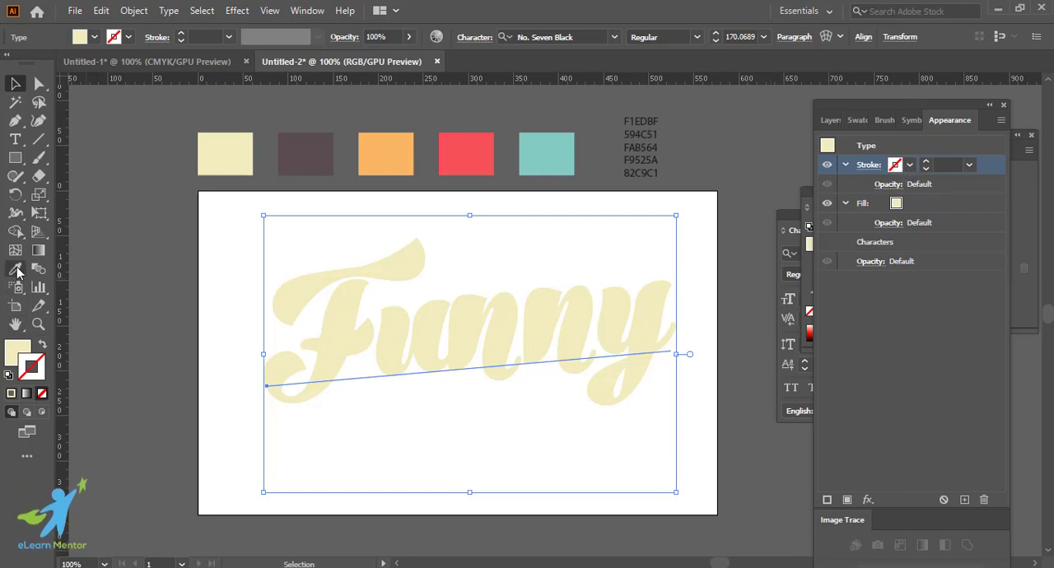
key("i")
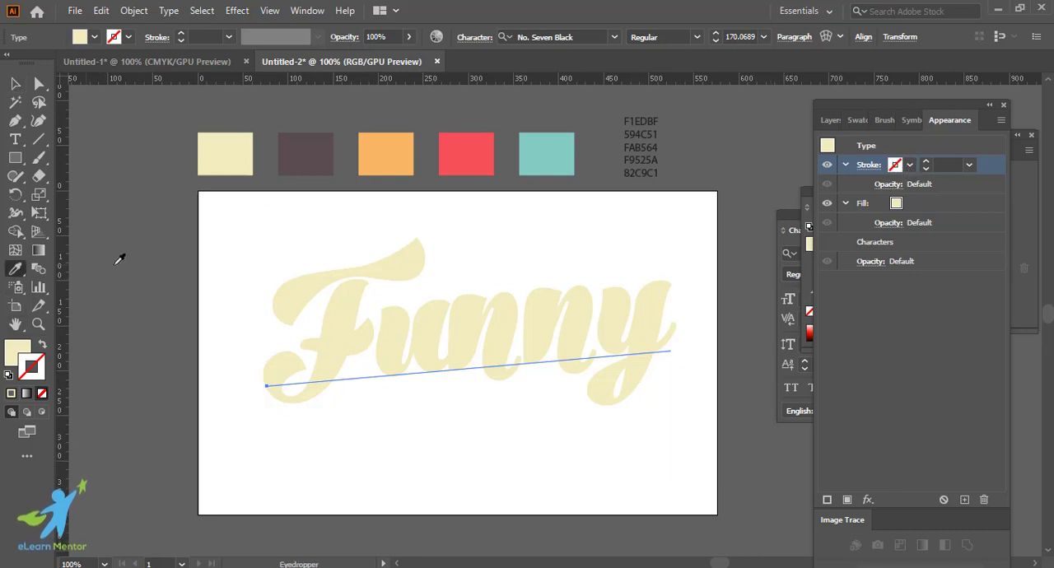
left_click(309, 149, "shift")
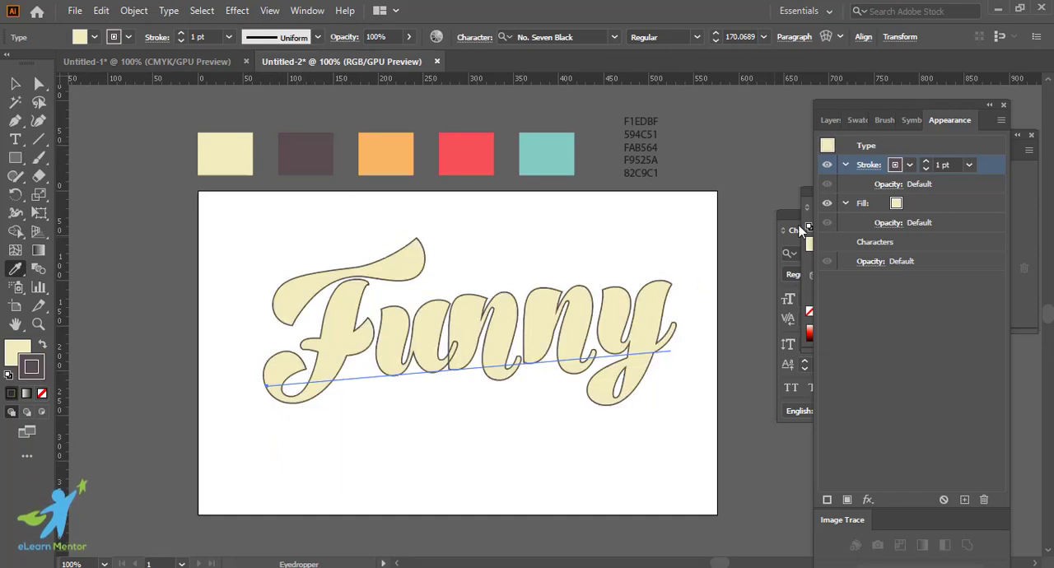
left_click(951, 163)
type("10")
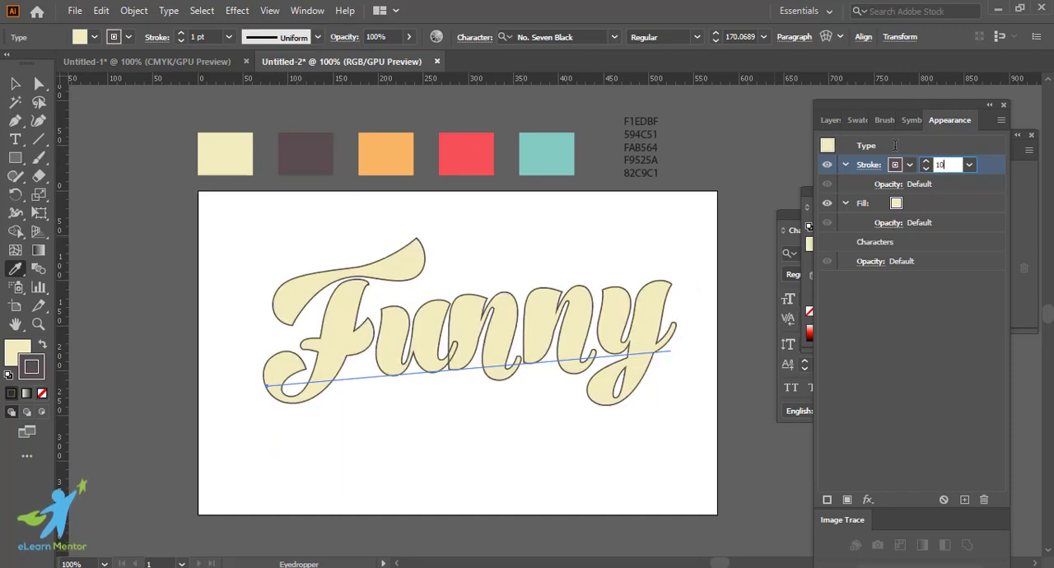
key("Return")
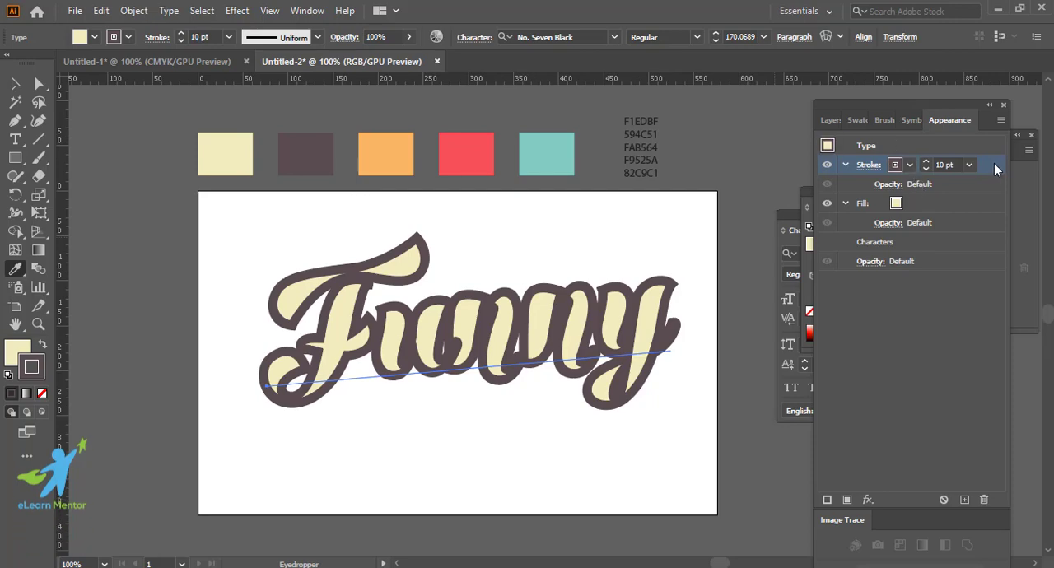
mouse_move(990, 162)
left_mouse_down()
mouse_move(985, 269)
mouse_move(980, 258)
left_mouse_up()
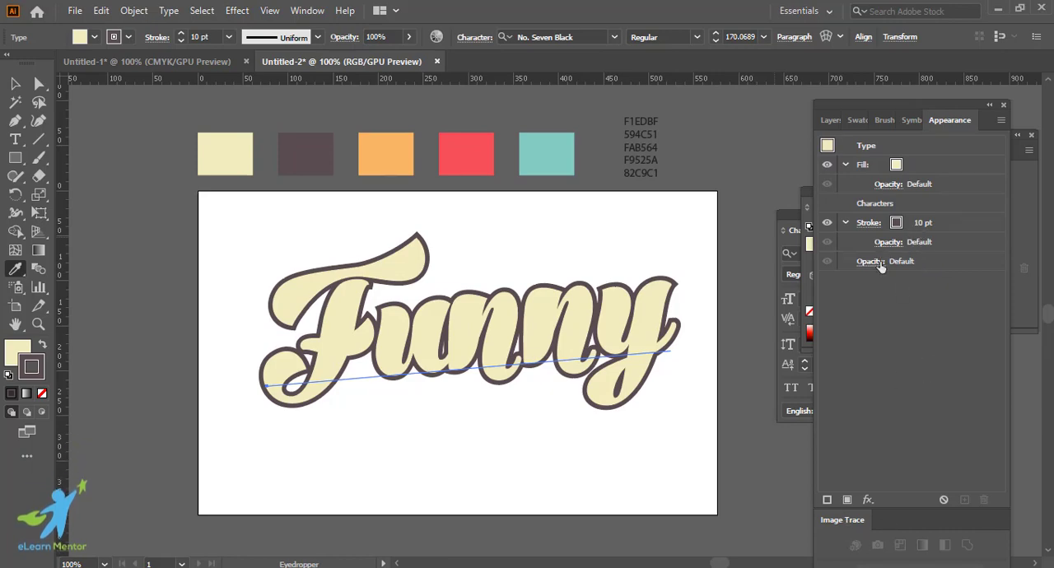
Step: Apply a Transform effect to the text, moving 1 px horizontally and 1 px vertically with 10 copies
left_click(868, 500)
mouse_move(956, 191)
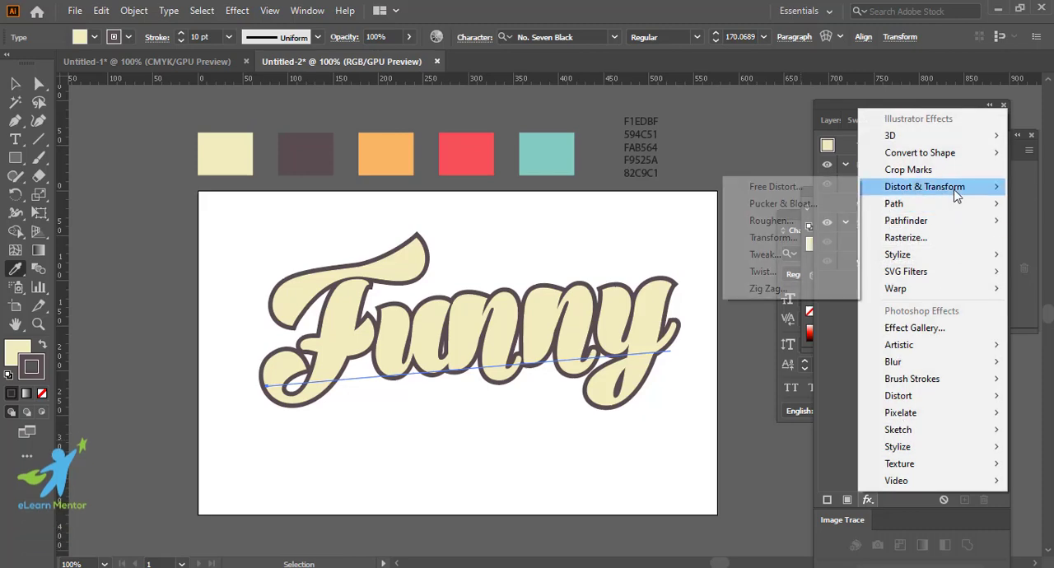
left_click(786, 238)
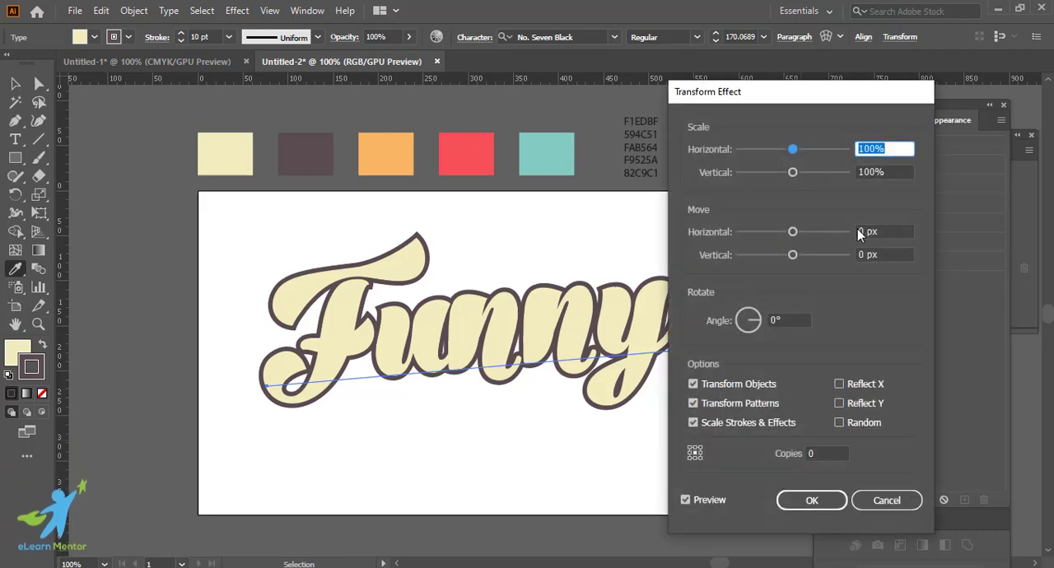
left_click(885, 232)
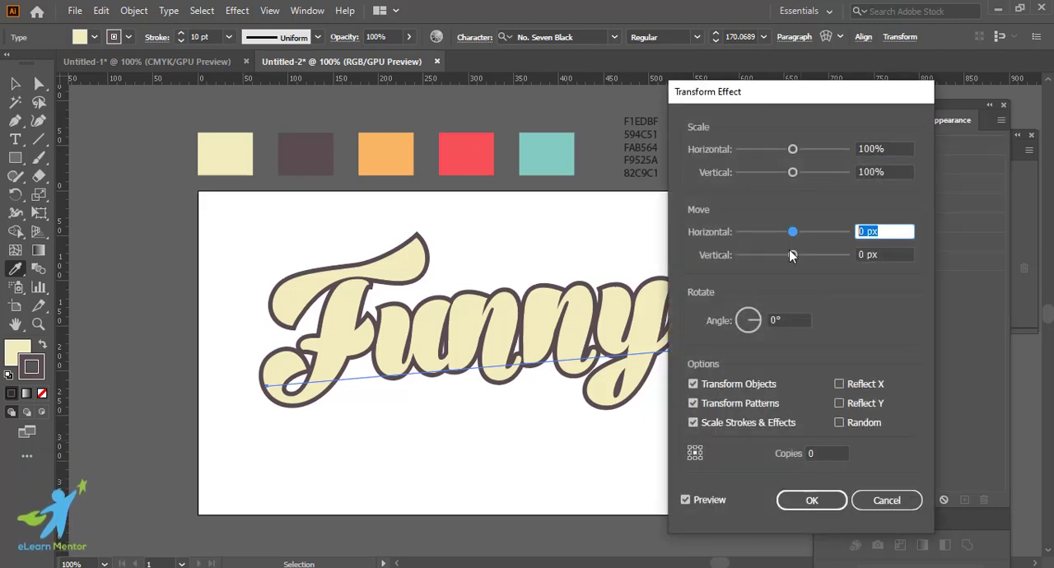
type("1")
key("Tab")
type("1")
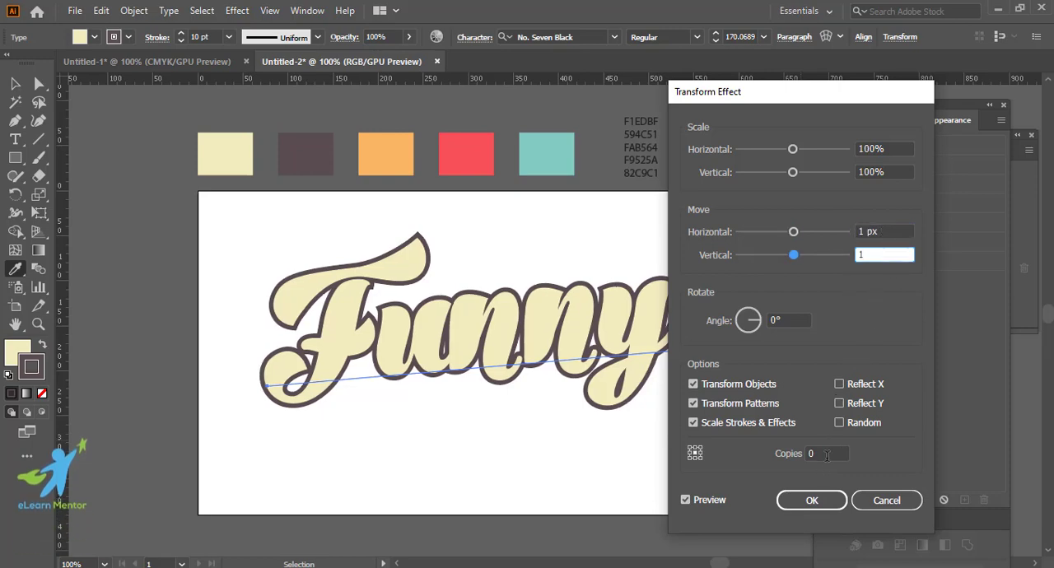
left_click_drag(824, 454, 754, 448)
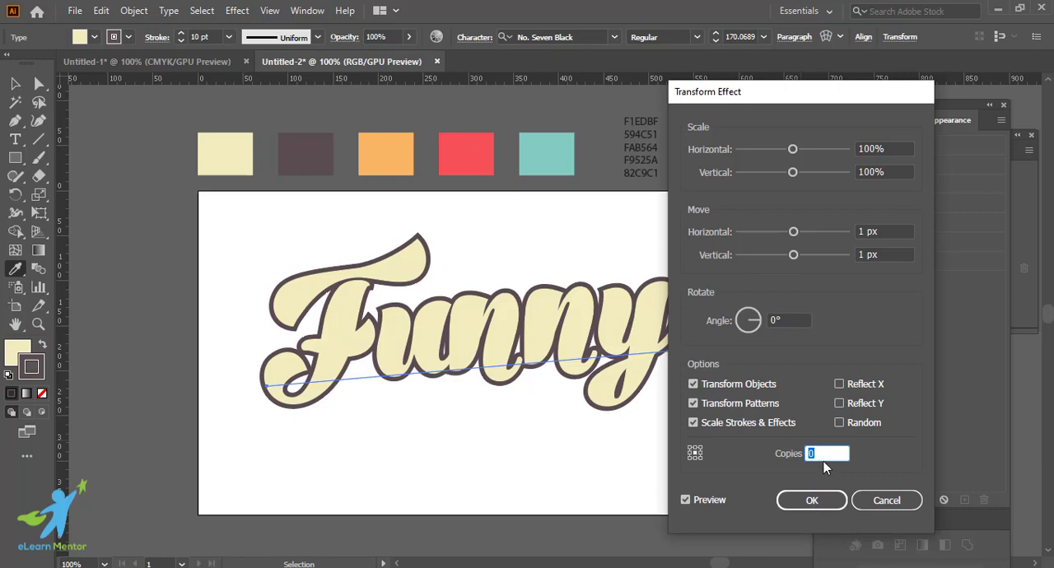
type("10")
left_click(812, 501)
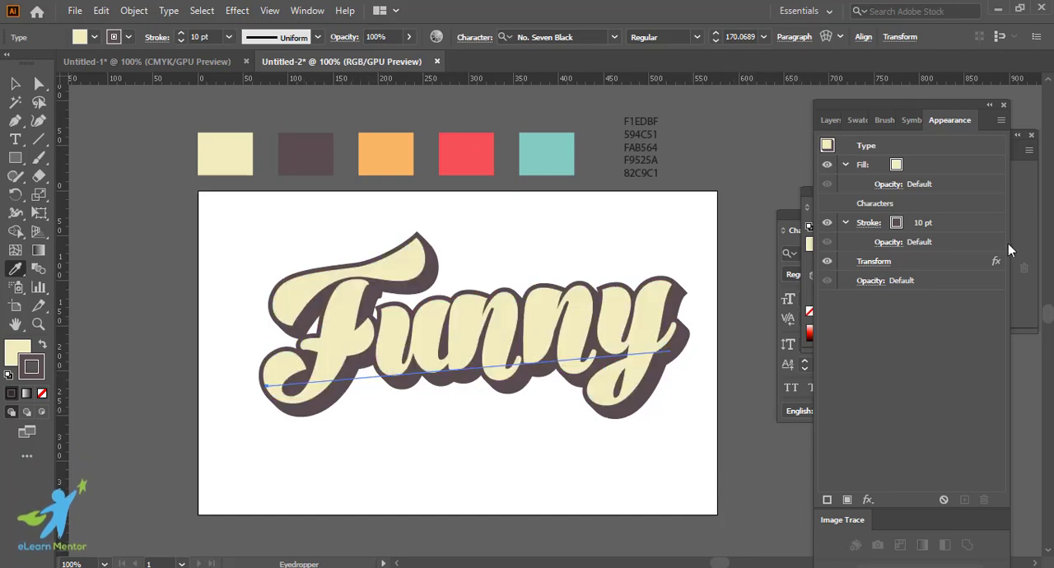
left_click(15, 83)
Step: Add a second stroke to the text and move the Transform effect onto the upper stroke
left_click(977, 223)
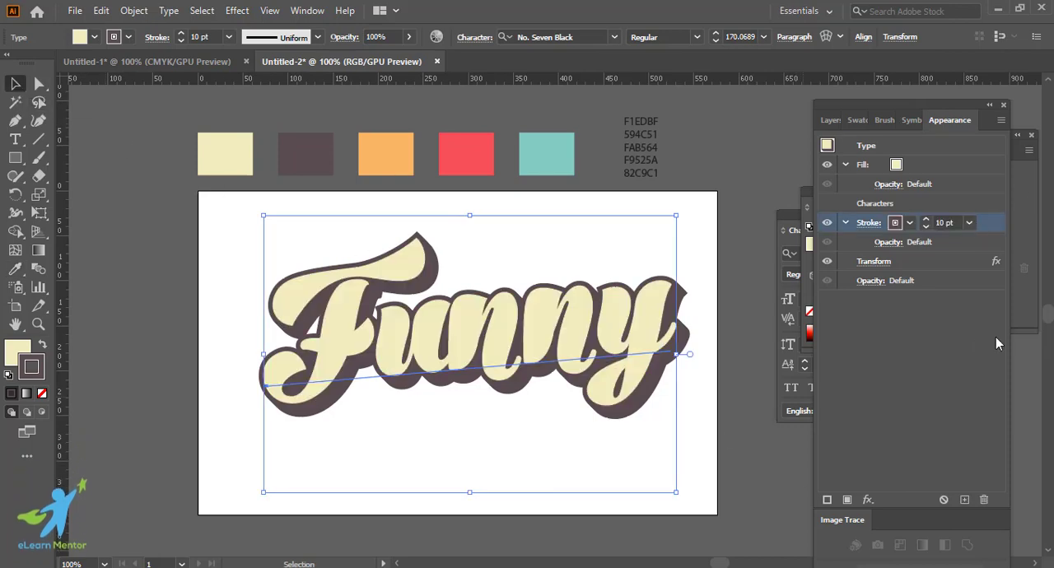
left_click(828, 499)
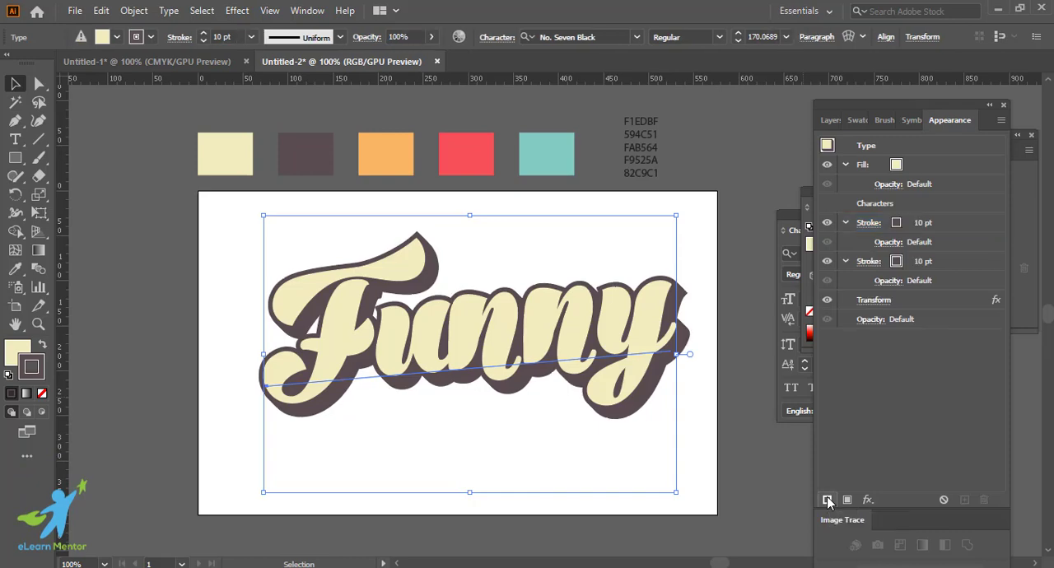
left_click(958, 260)
left_click(939, 301)
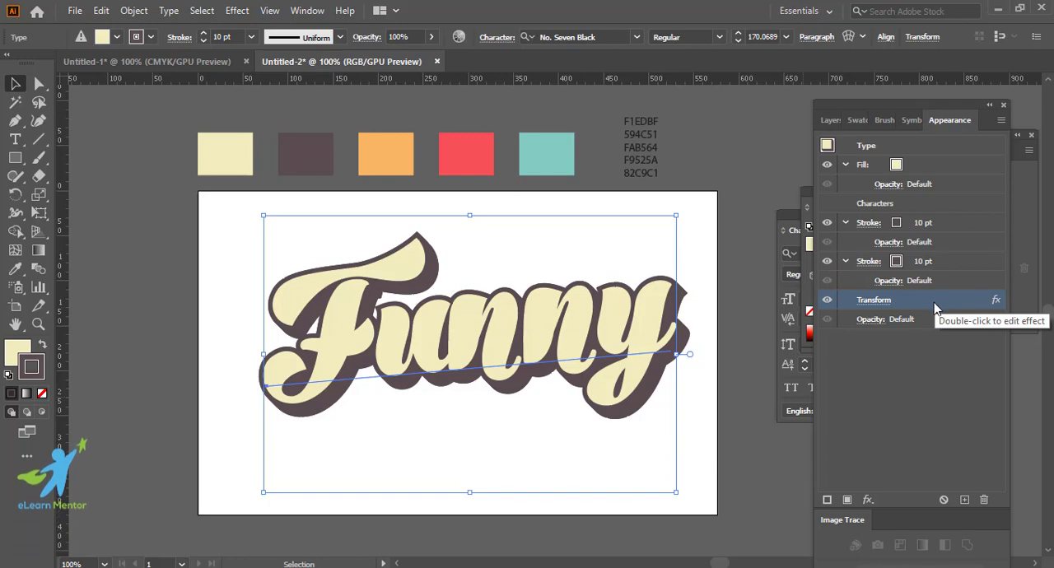
mouse_move(935, 305)
left_mouse_down()
mouse_move(939, 255)
mouse_move(992, 233)
mouse_move(960, 235)
left_mouse_up()
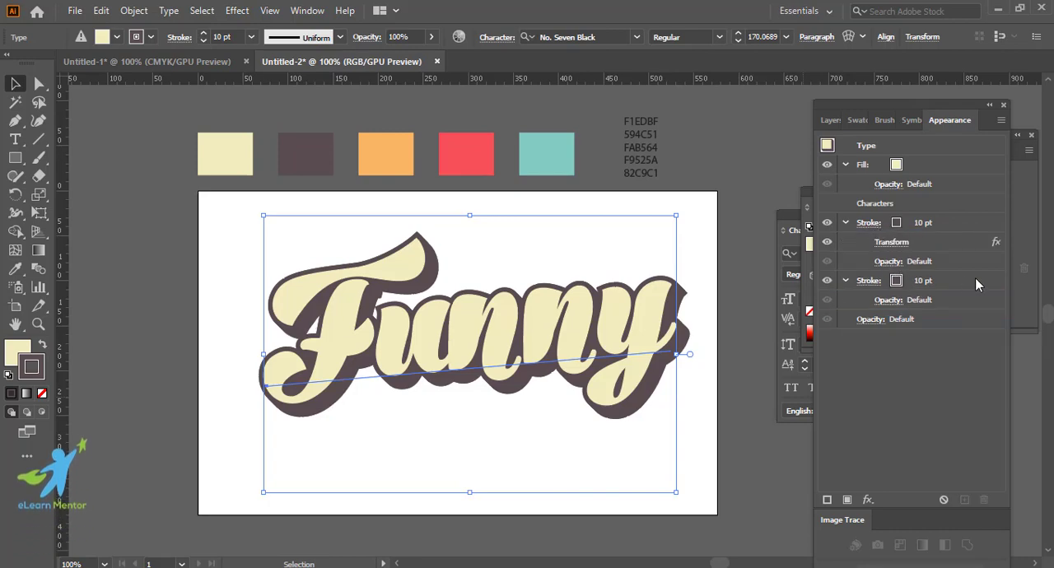
Step: Colour the lower stroke with the orange swatch sampled from the palette
left_click(897, 288)
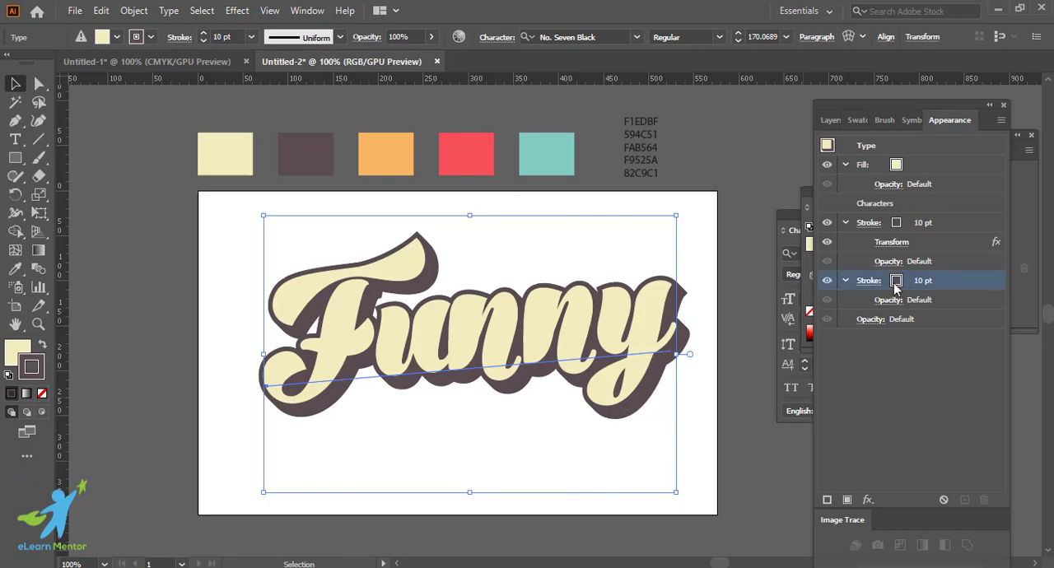
left_click(18, 270)
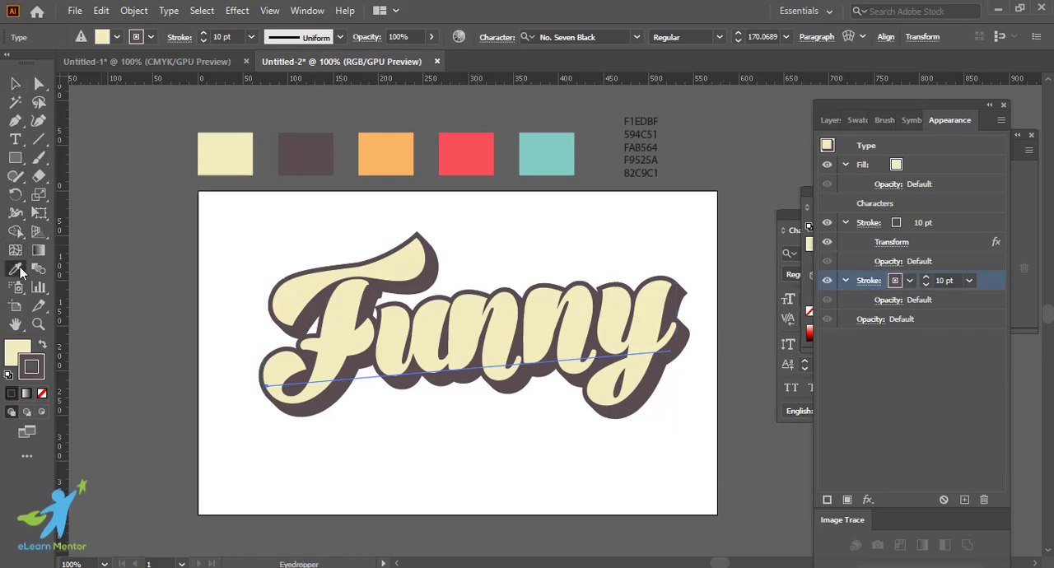
left_click(396, 150, "shift")
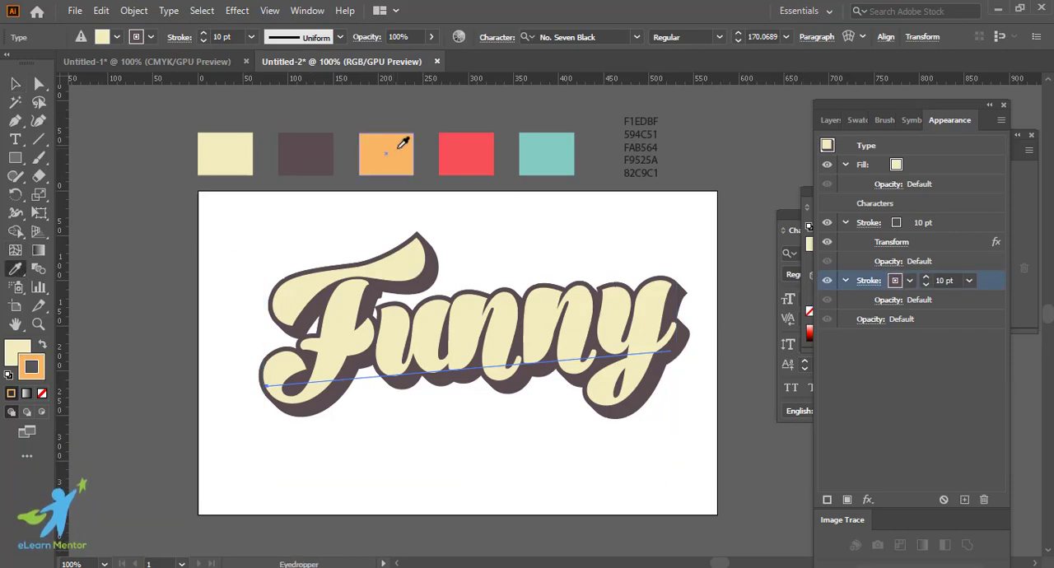
Step: Apply a Transform effect to the orange stroke, moving 1 px horizontally and 1 px vertically with 20 copies
left_click(868, 499)
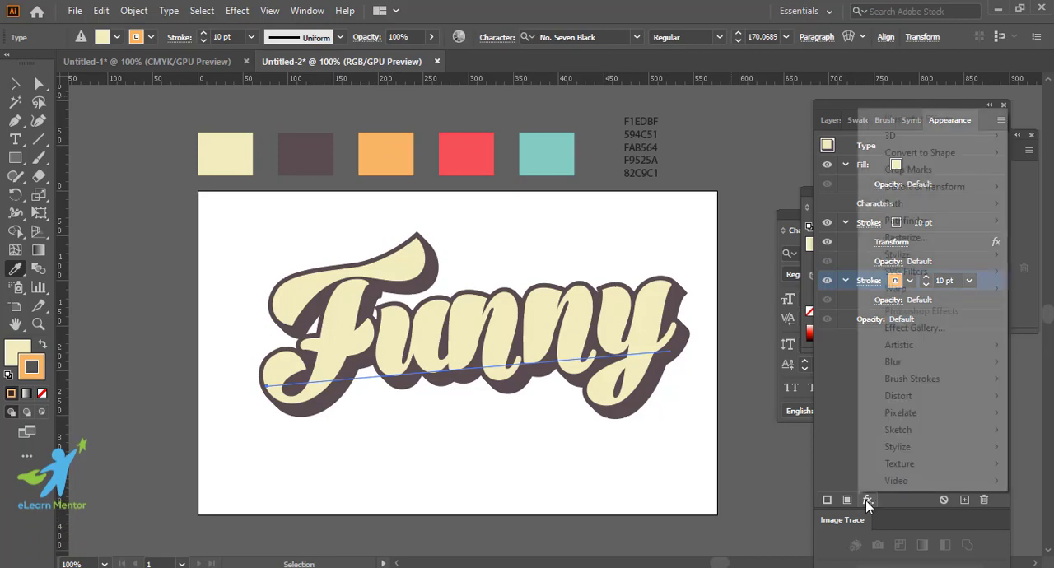
mouse_move(969, 190)
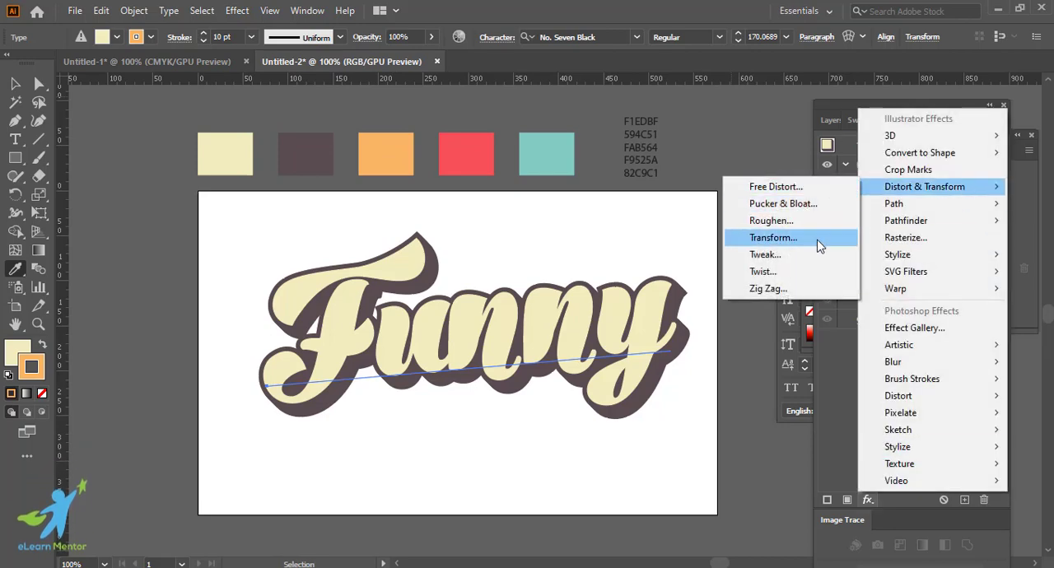
left_click(818, 238)
left_click(830, 453)
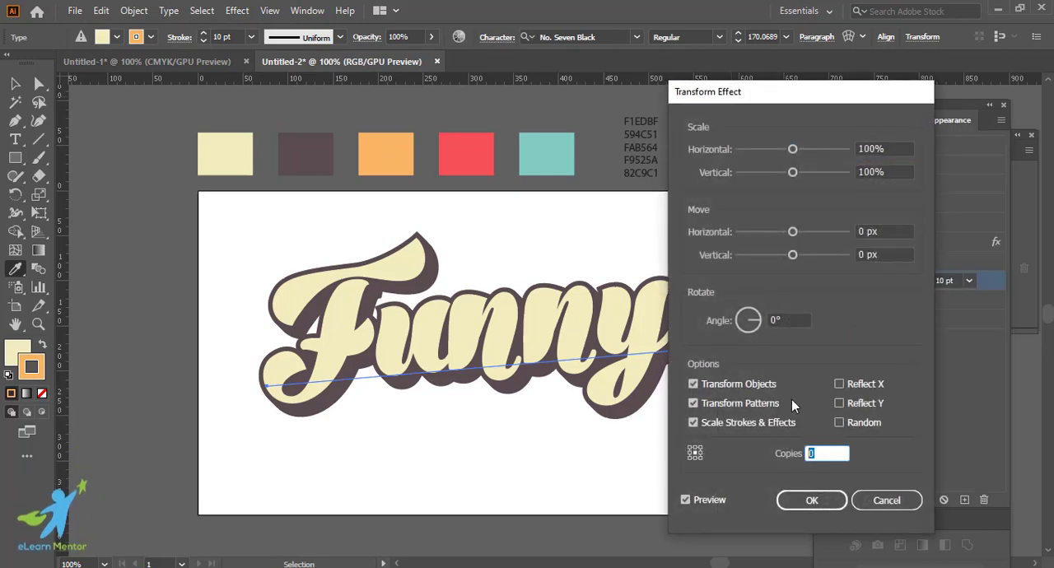
left_click(883, 227)
type("1")
key("Tab")
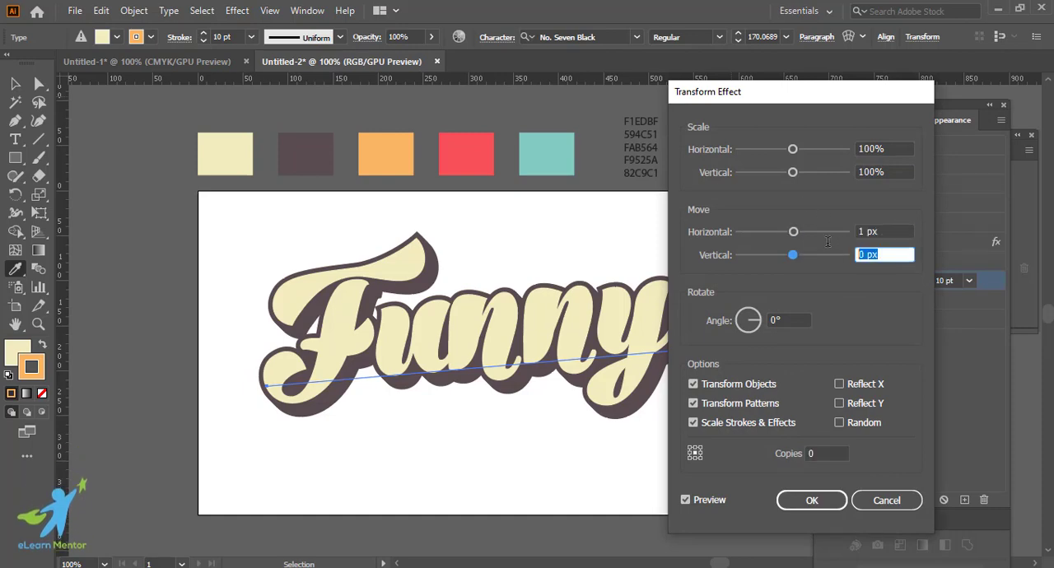
type("1")
left_click(819, 452)
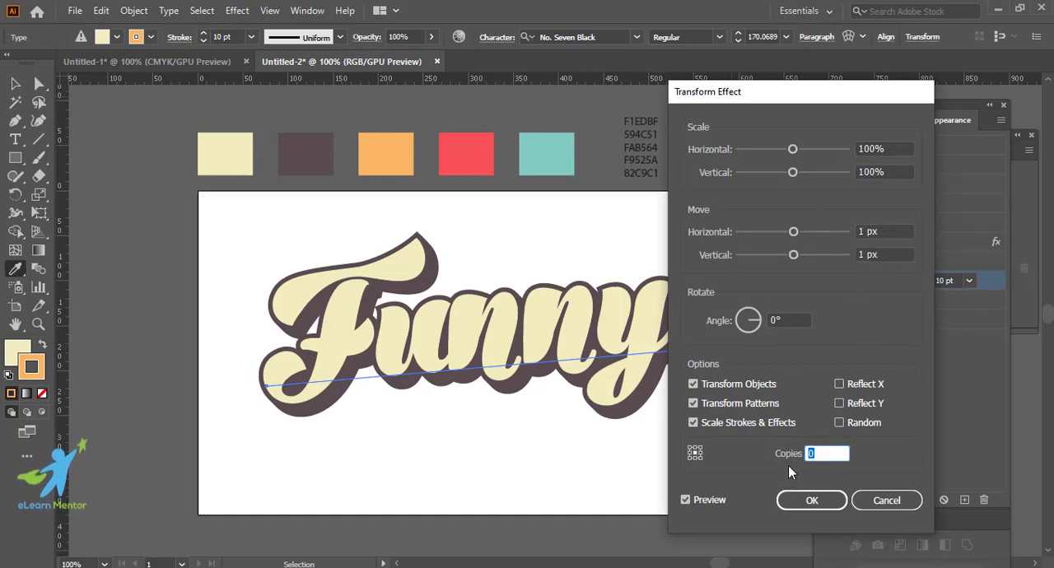
type("20")
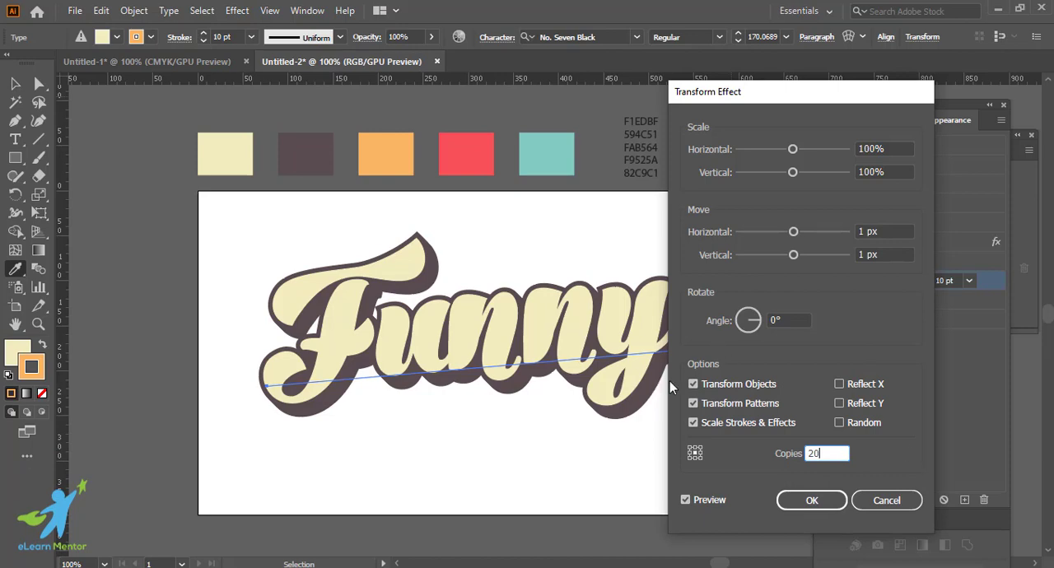
left_click(812, 500)
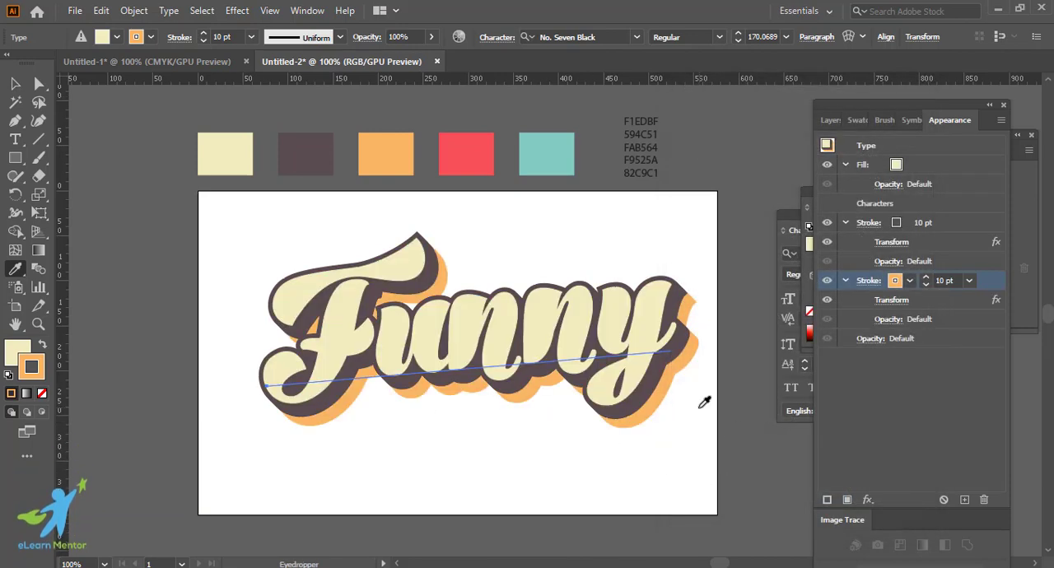
left_click(15, 83)
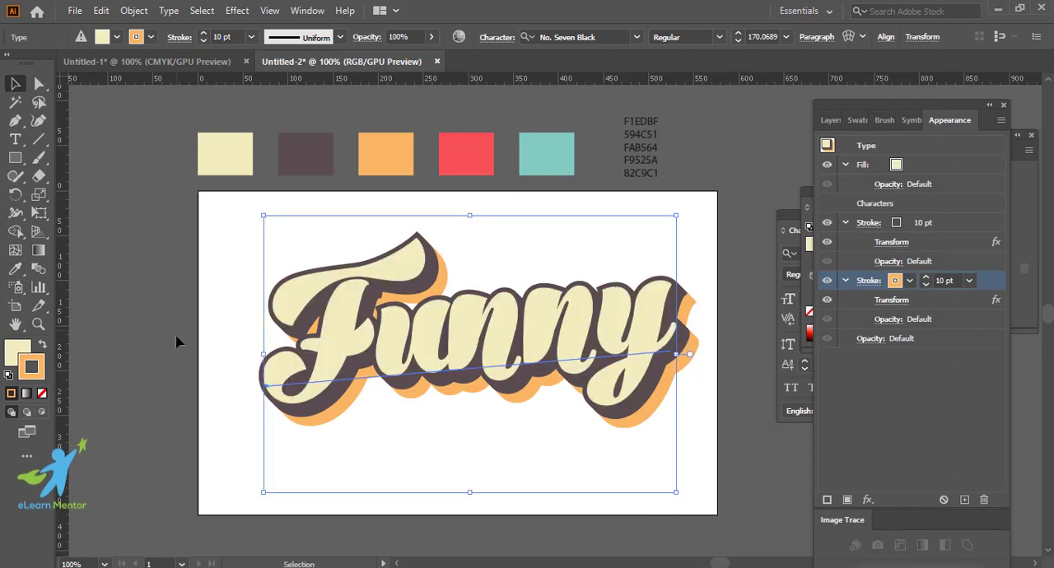
Step: Reselect the text and add another stroke based on the orange one at the bottom of its appearance stack
left_click(626, 449)
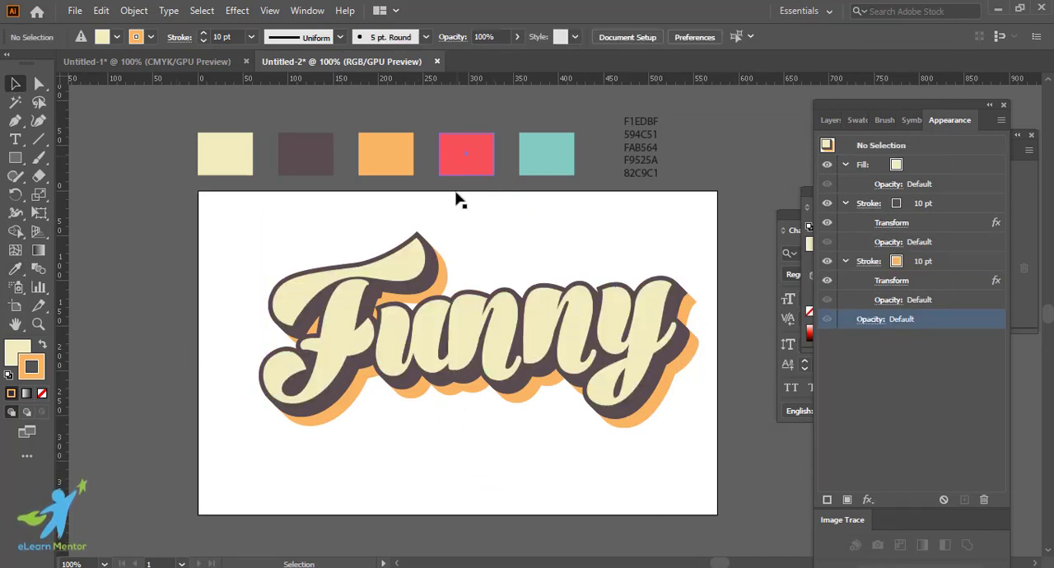
left_click(509, 356)
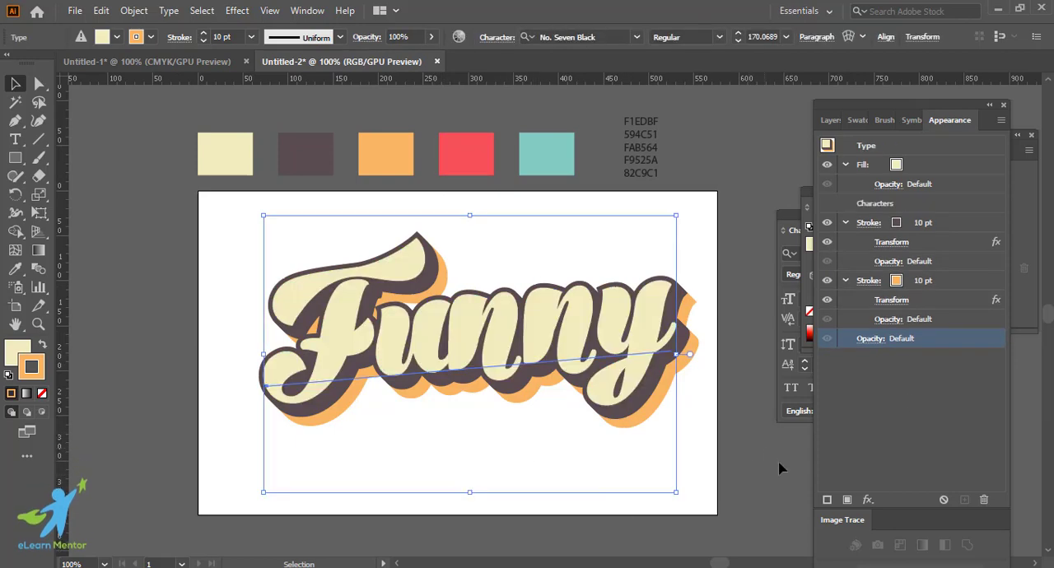
left_click(954, 281)
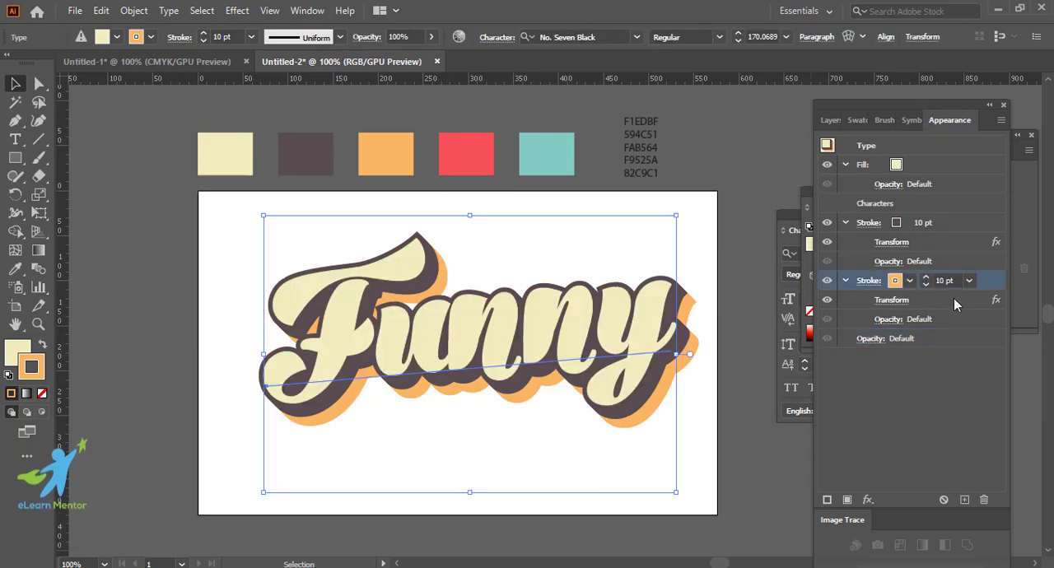
left_click(827, 500)
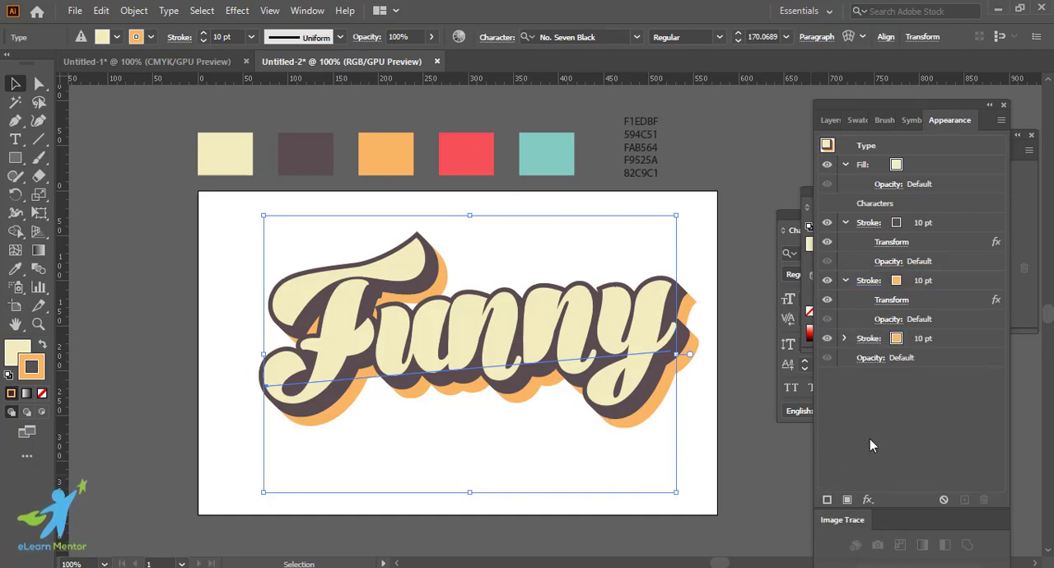
Step: Colour the bottom stroke of the text with the red swatch sampled from the palette
left_click(938, 340)
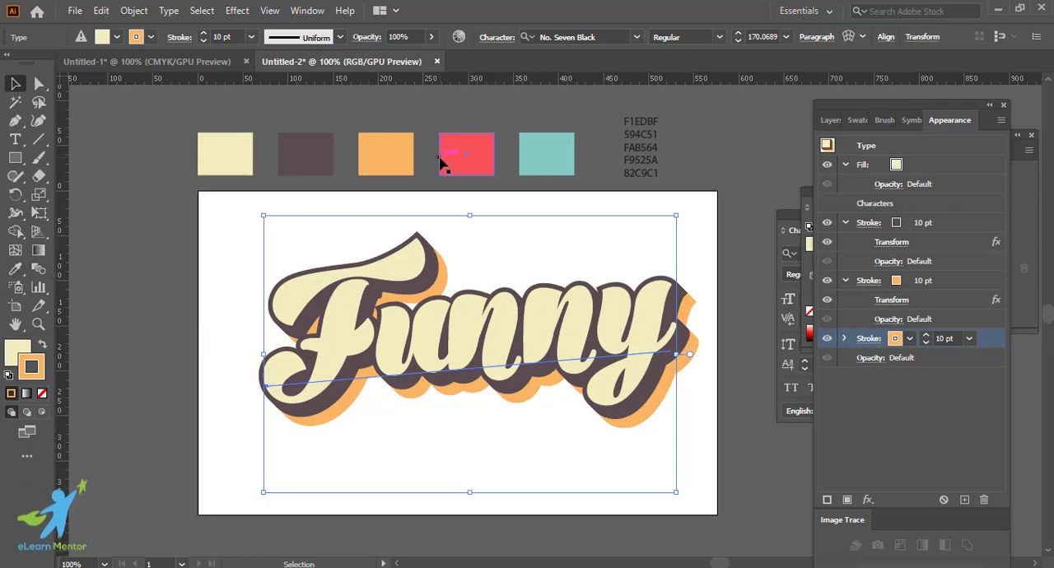
left_click(17, 272)
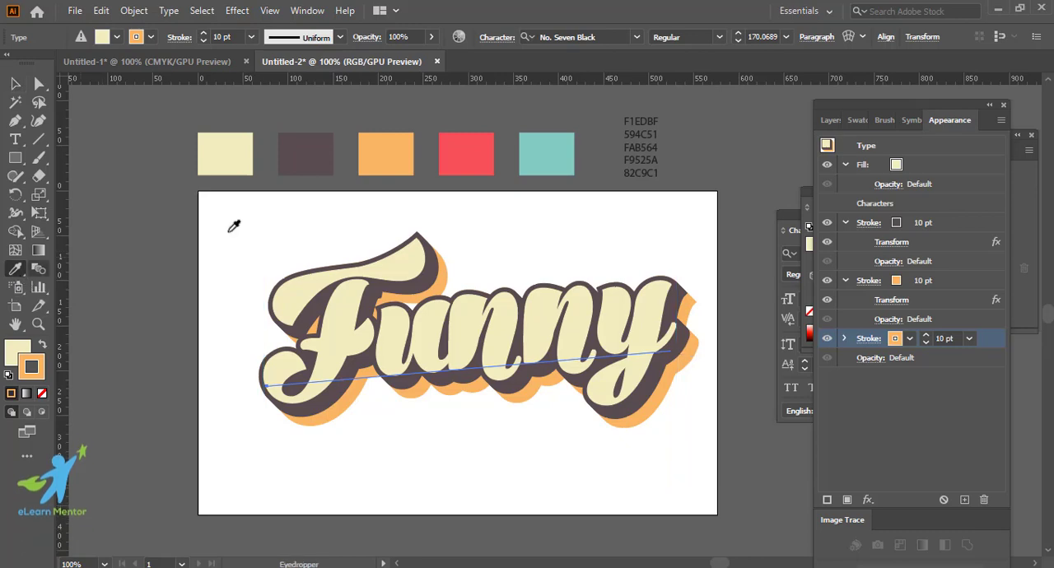
left_click(486, 152, "shift")
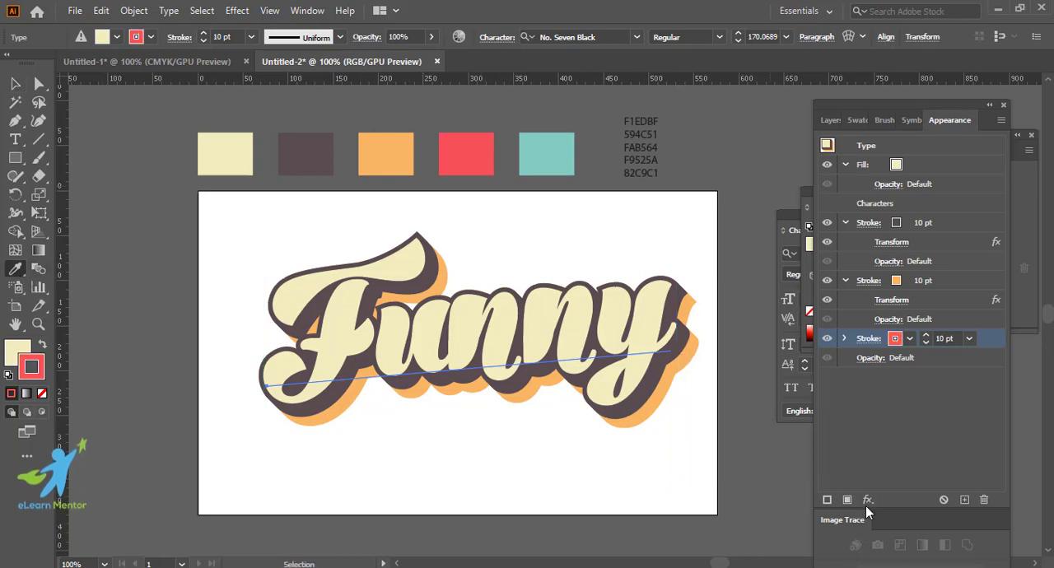
Step: Apply a Transform effect to the red stroke, moving 1 px horizontally and 1 px vertically with 30 copies
left_click(869, 499)
mouse_move(924, 186)
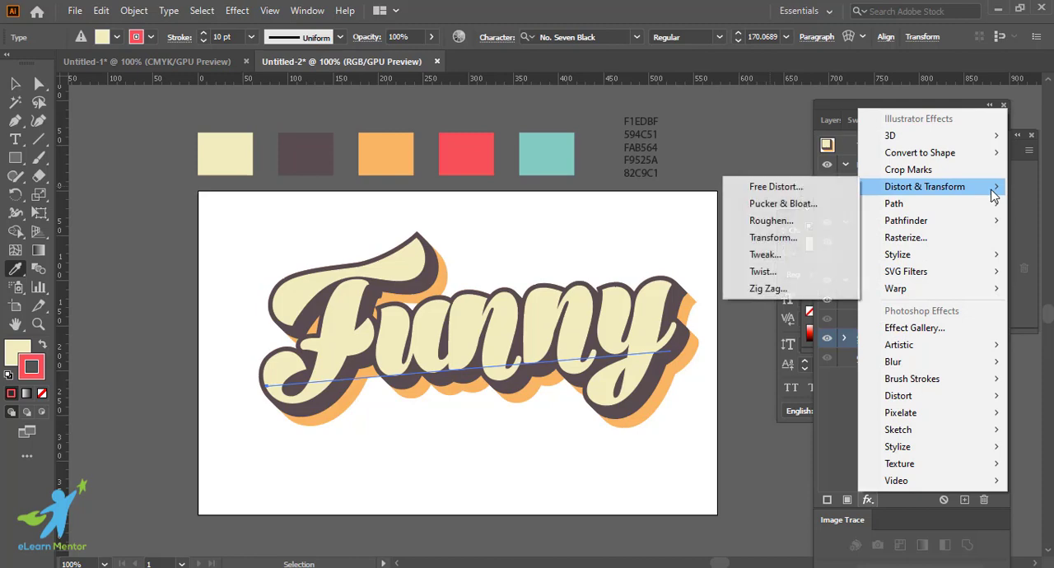
left_click(769, 237)
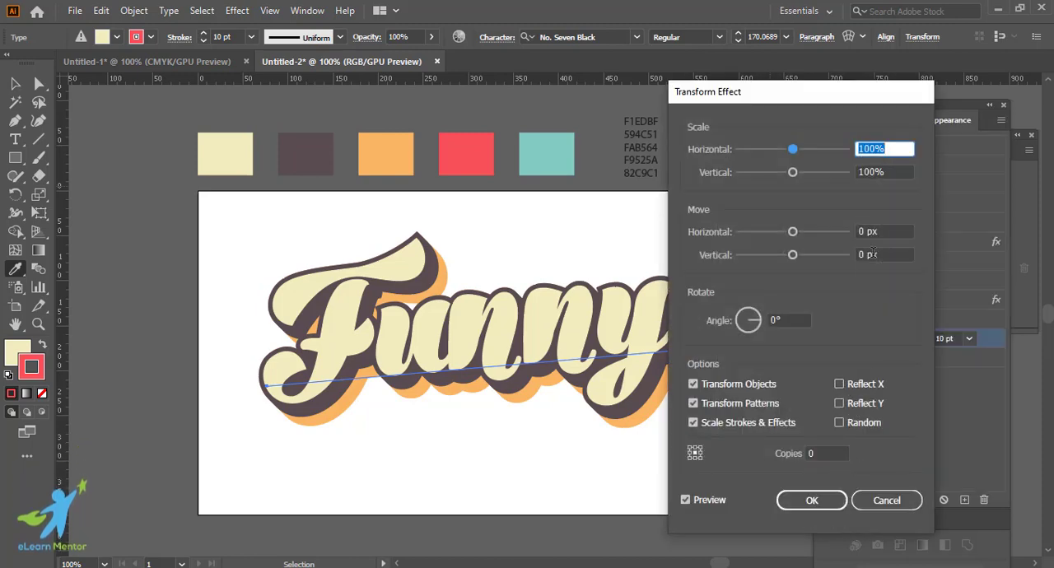
left_click(861, 232)
type("1")
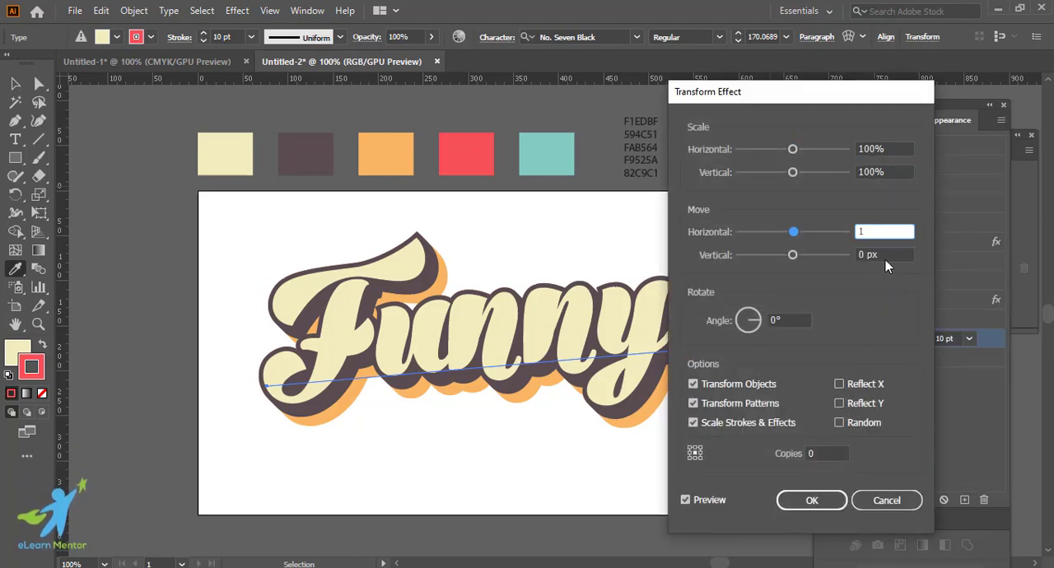
left_click(886, 257)
type("1")
left_click(806, 453)
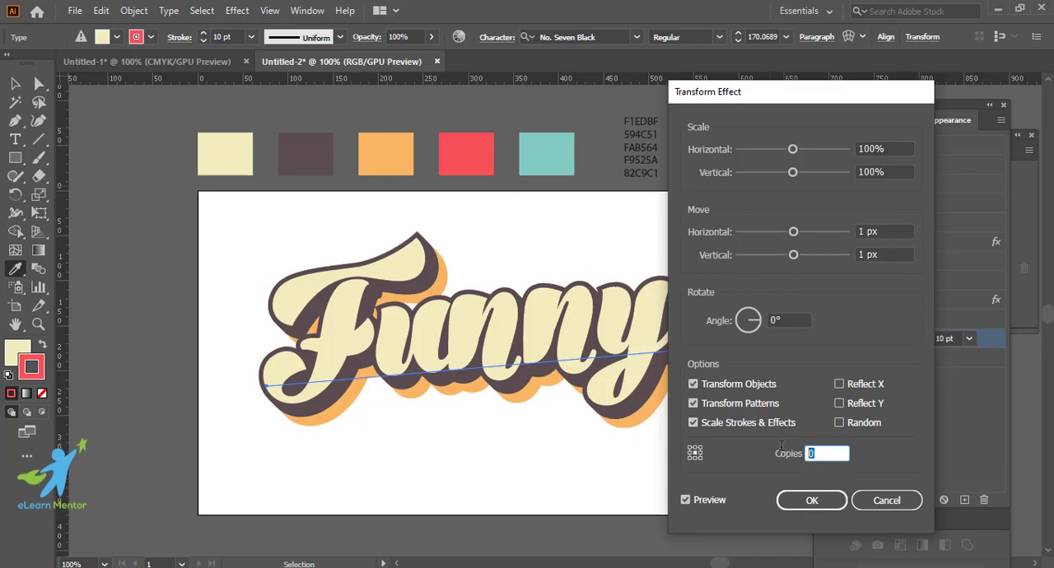
type("30")
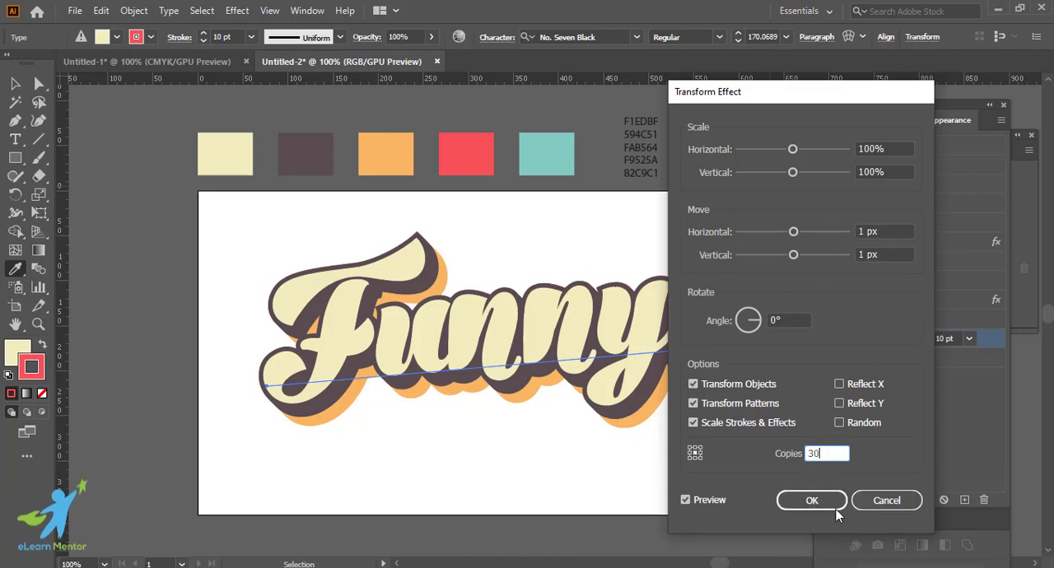
left_click(817, 502)
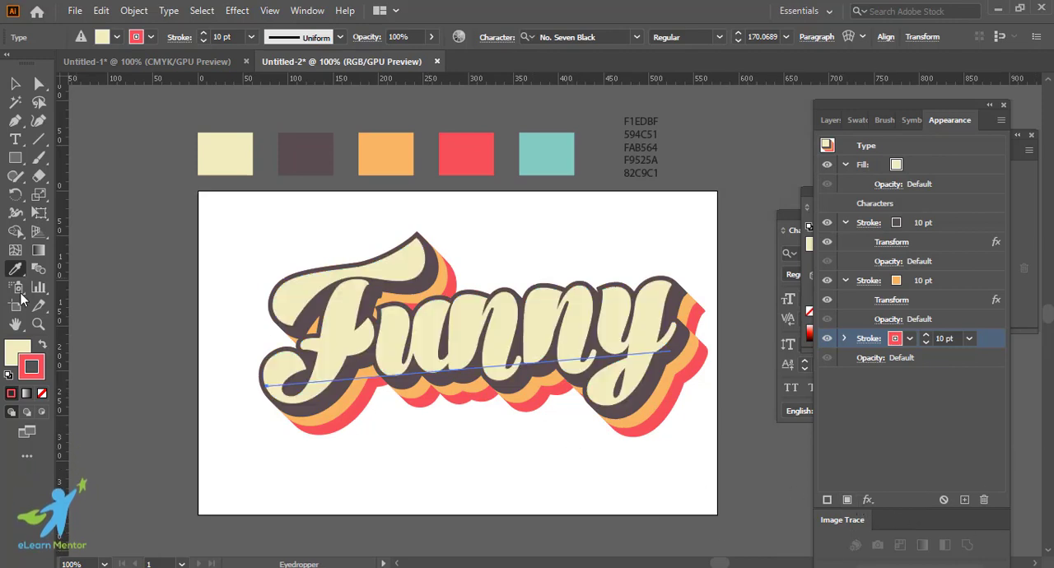
Step: Add another stroke beneath the red one and colour it with the teal swatch sampled from the palette
left_click(827, 501)
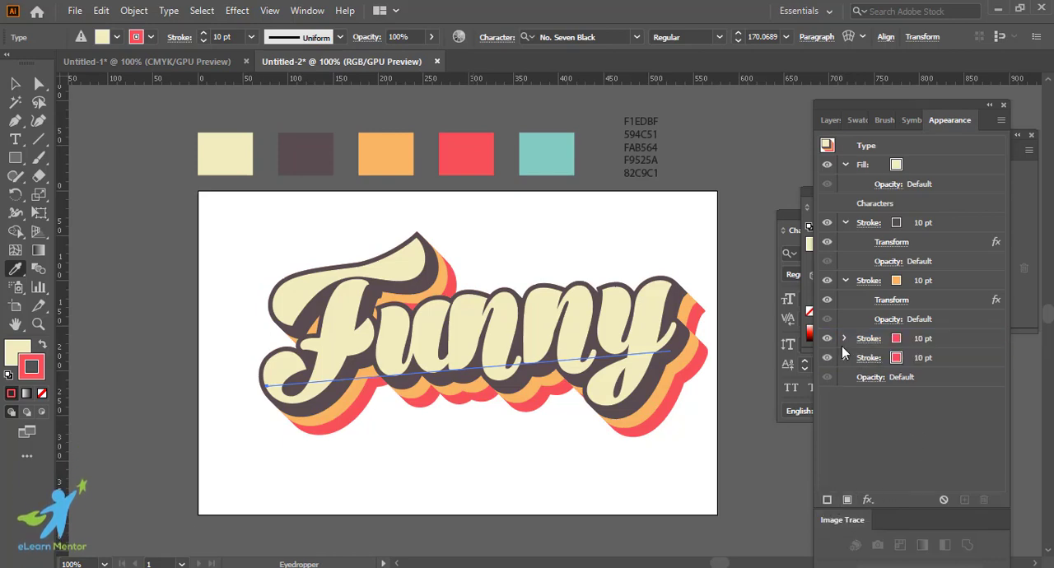
left_click(960, 360)
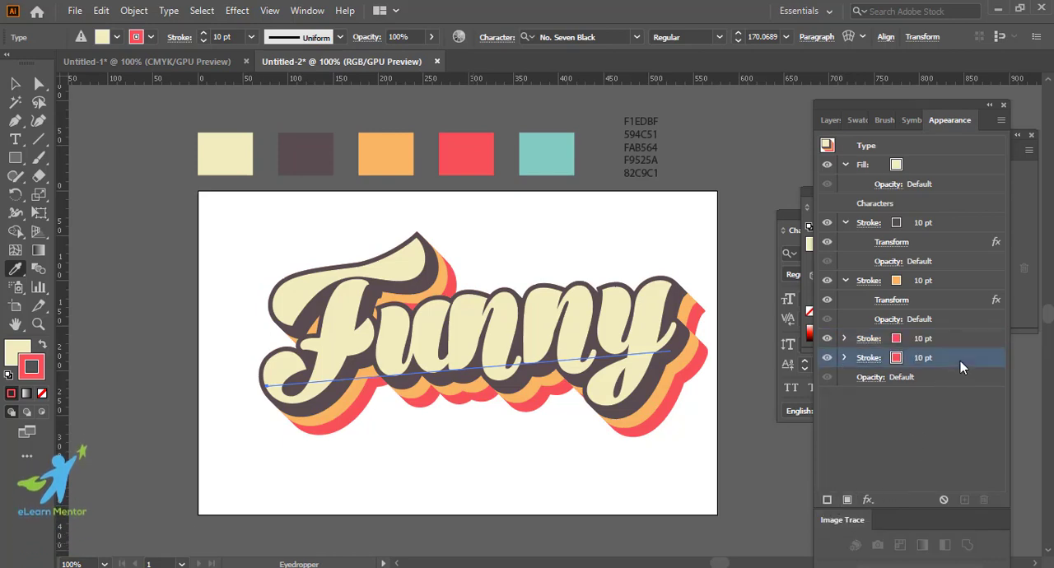
left_click(844, 338)
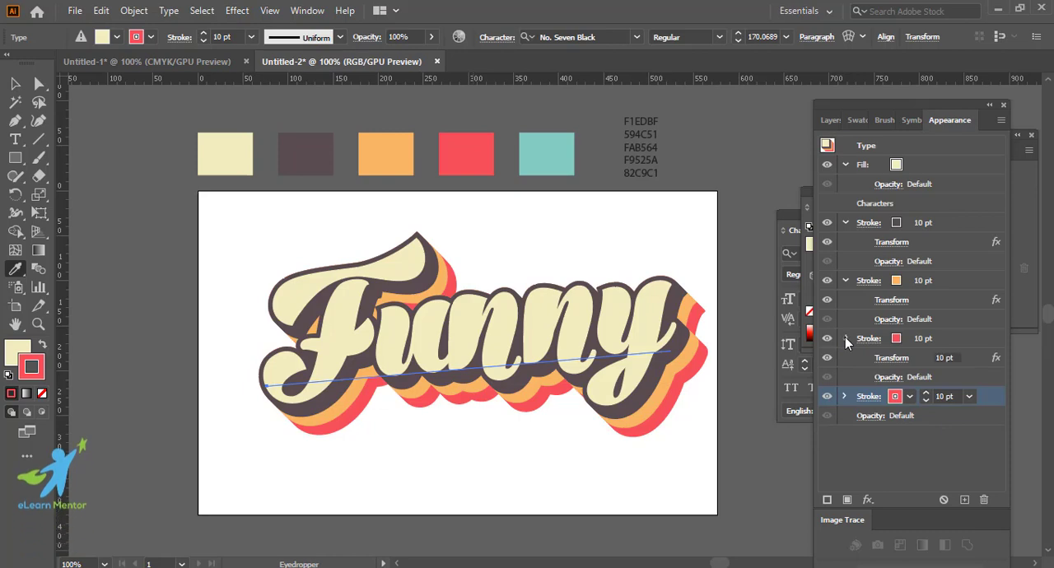
left_click(845, 338)
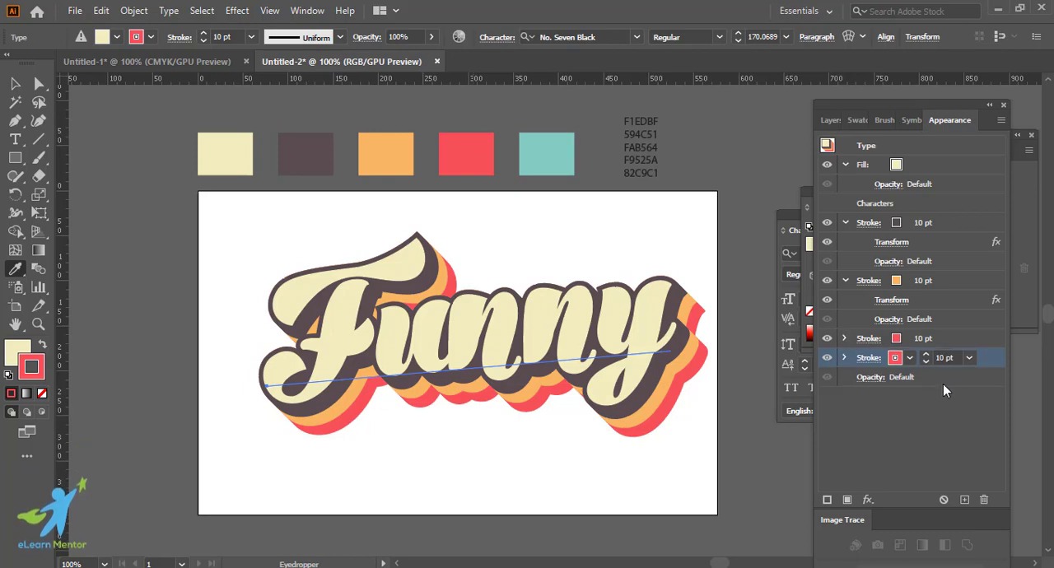
left_click(558, 148, "shift")
Step: Apply a Transform effect to the teal stroke, moving 1 px horizontally and 1 px vertically with 40 copies
left_click(869, 500)
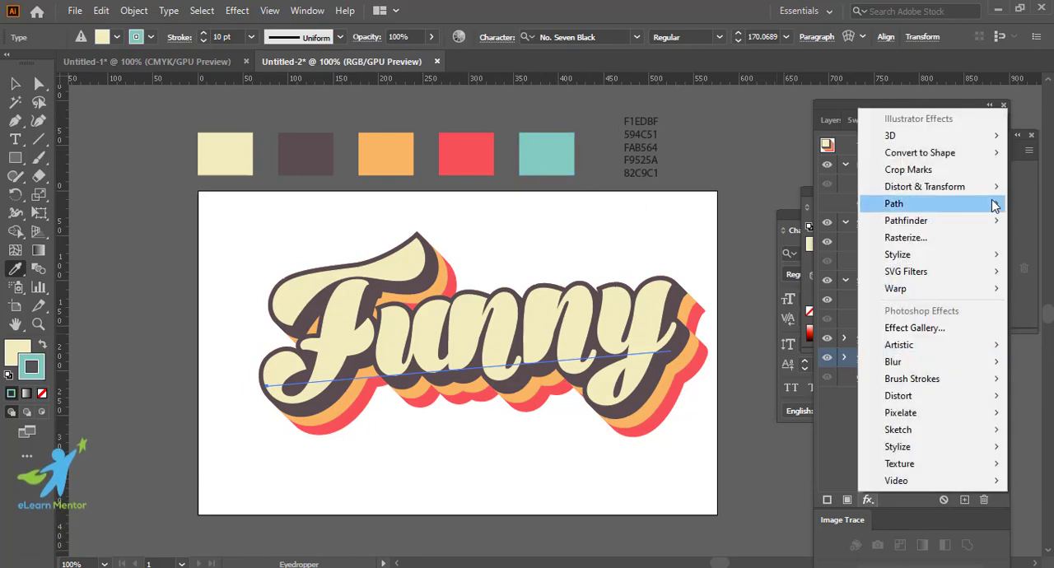
mouse_move(988, 186)
left_click(772, 237)
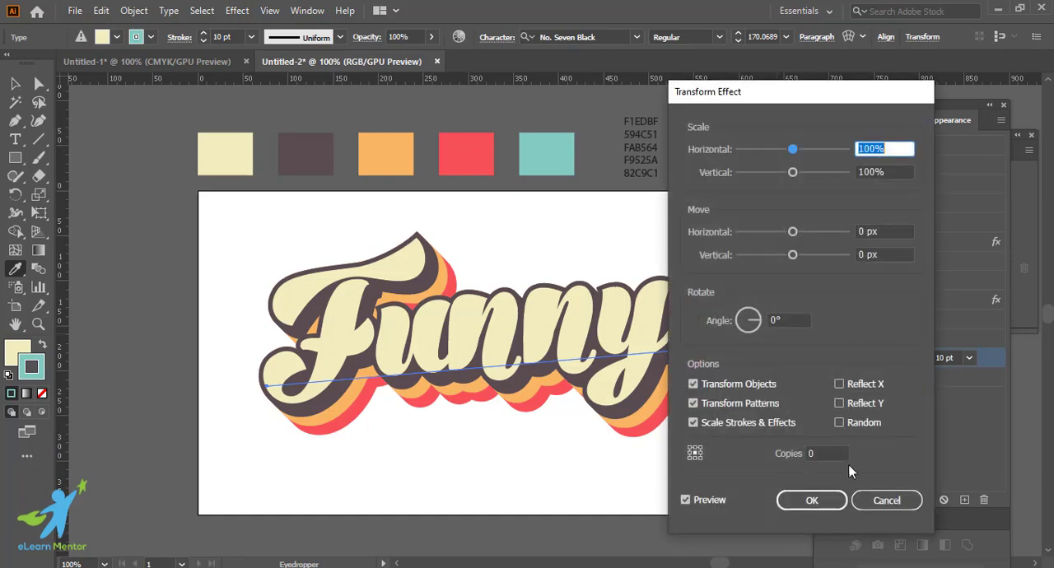
left_click(885, 231)
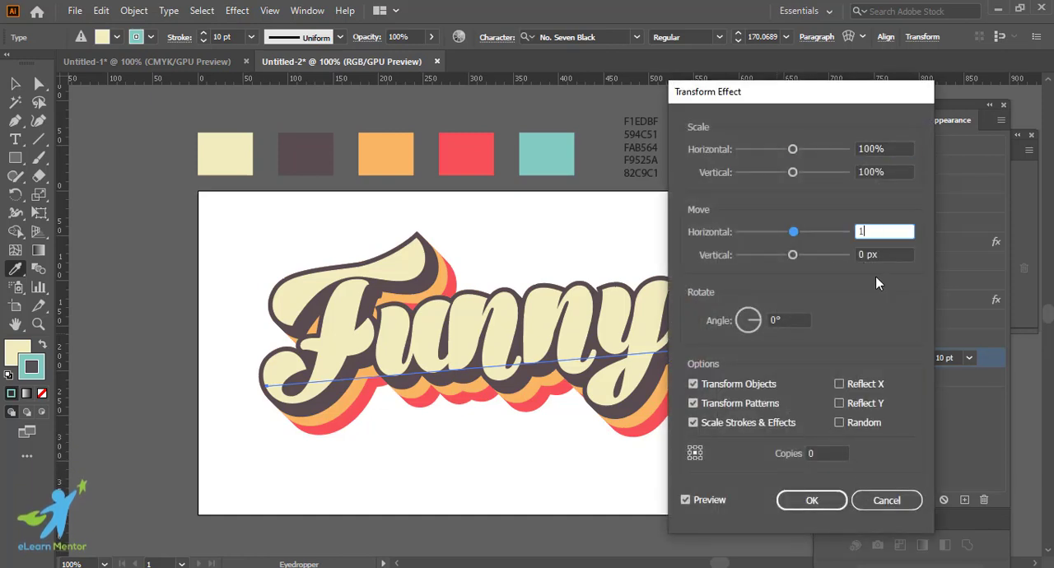
type("1")
key("Tab")
type("1")
left_click(827, 453)
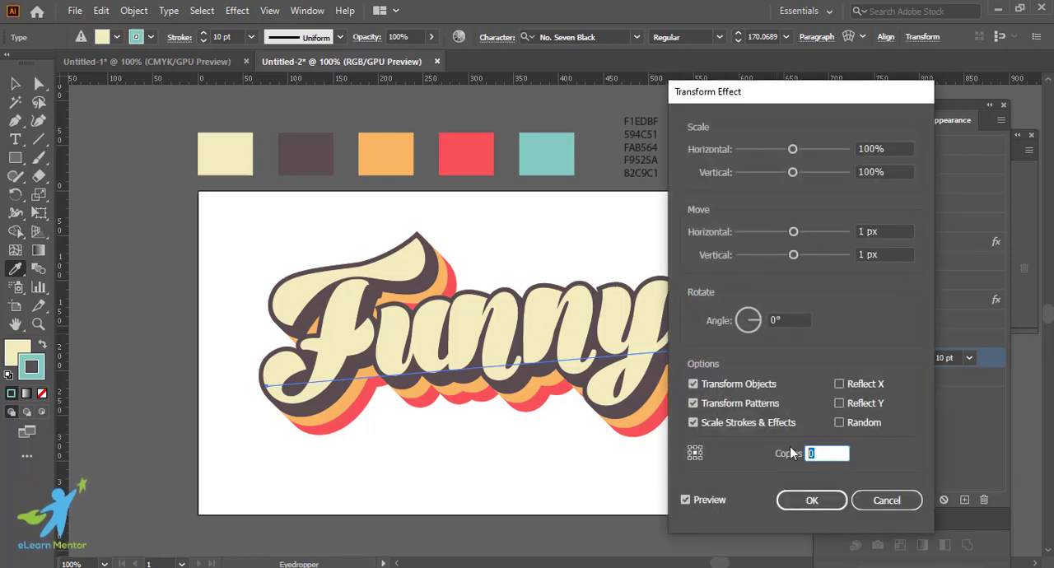
type("4")
left_click(829, 503)
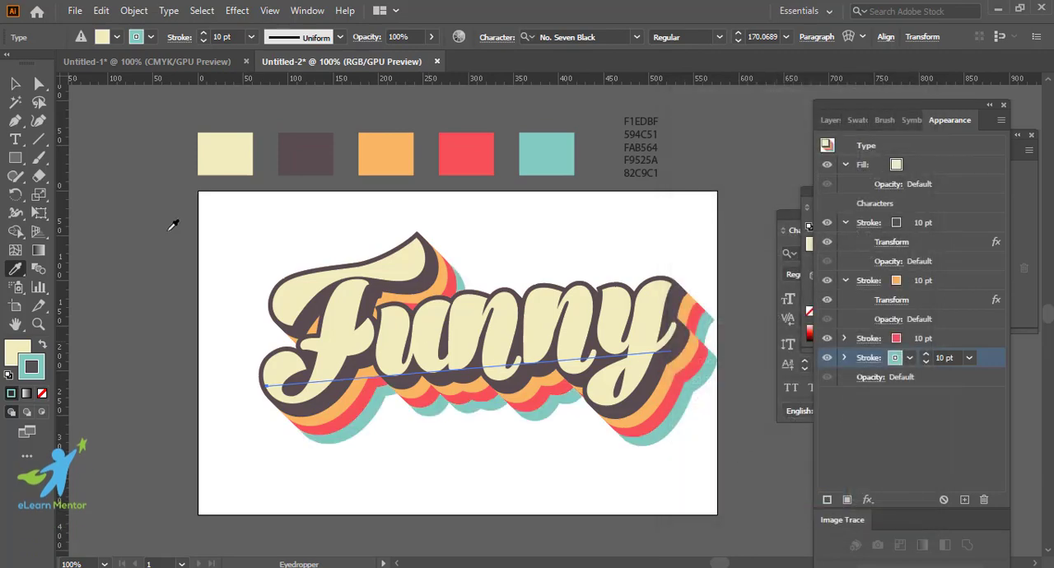
Step: Move the whole text slightly to the left on the artboard and deselect it
key("v")
left_click(142, 295)
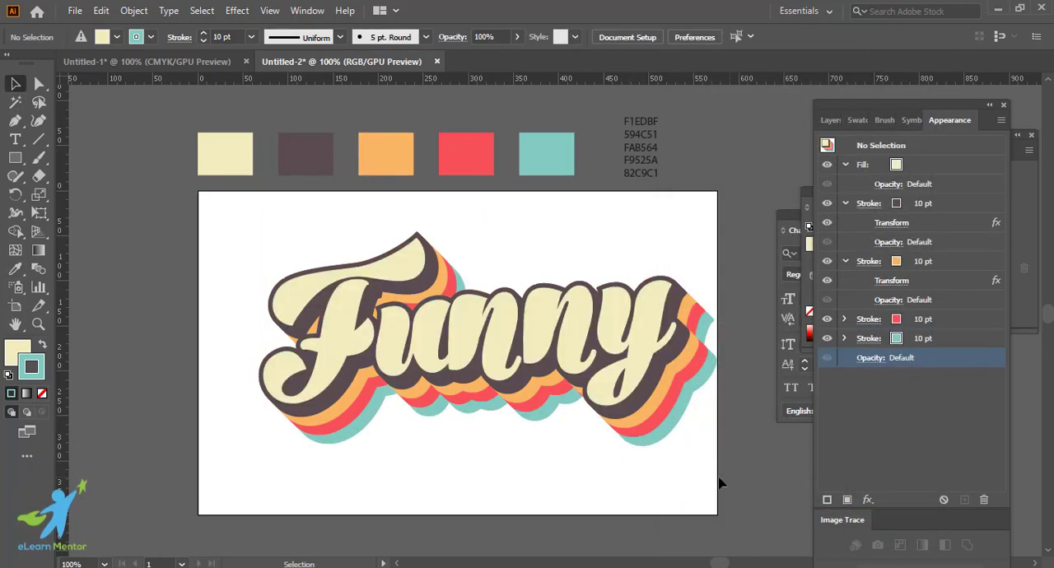
left_click_drag(488, 349, 473, 350)
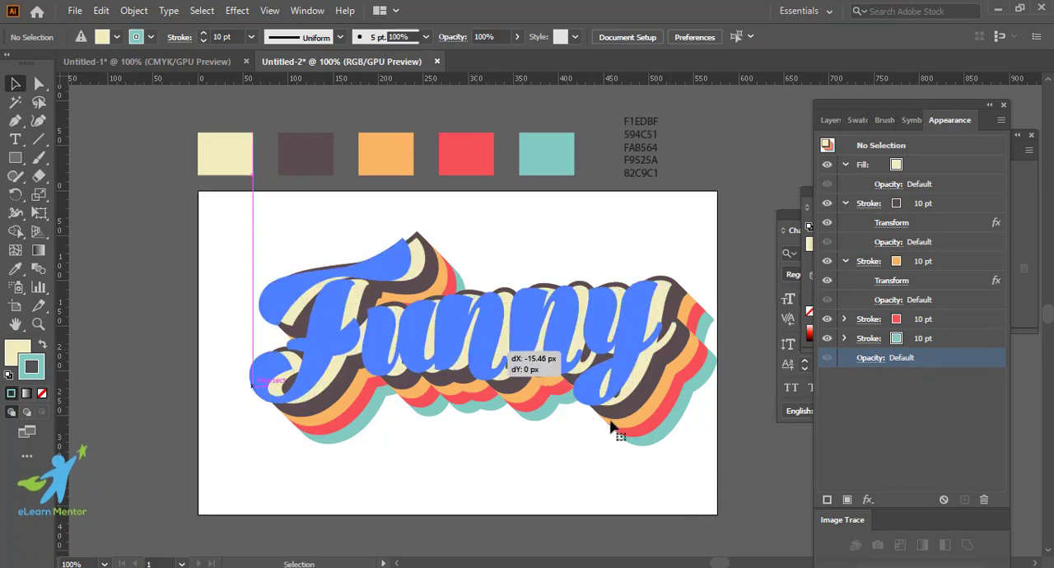
left_click(732, 434)
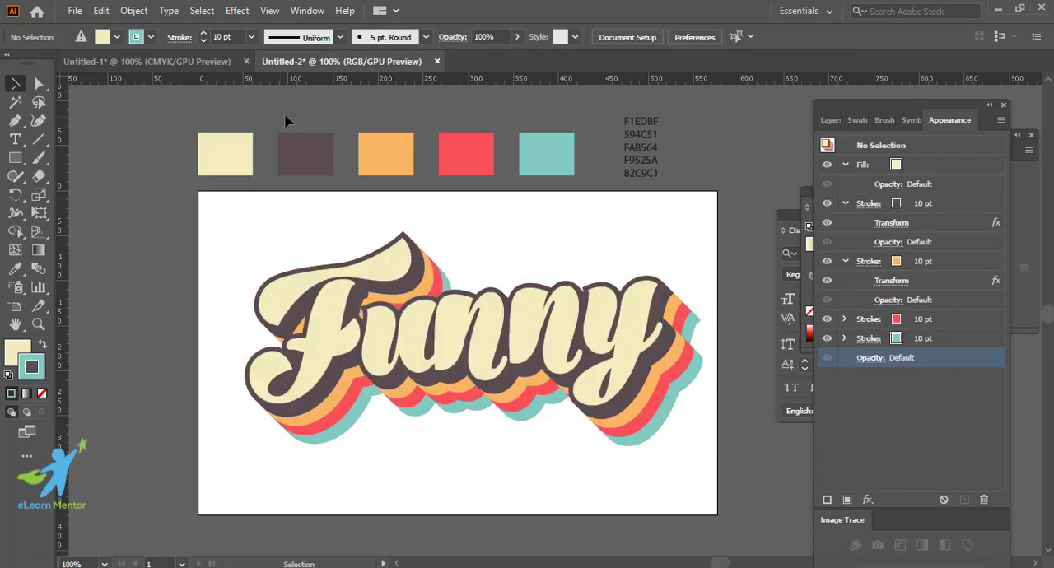
left_click_drag(288, 118, 572, 193)
left_click(748, 475)
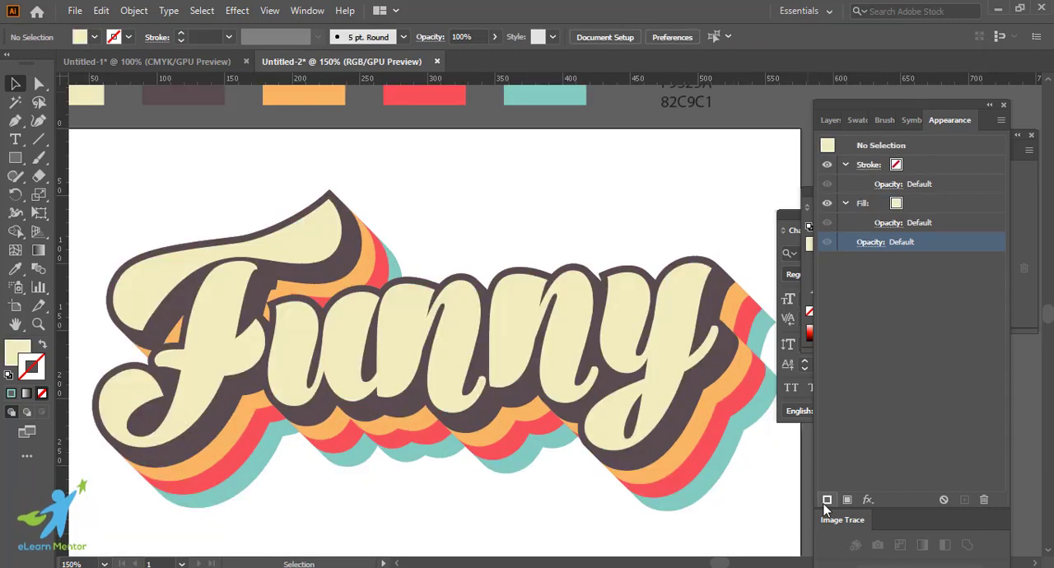
key("ctrl+1")
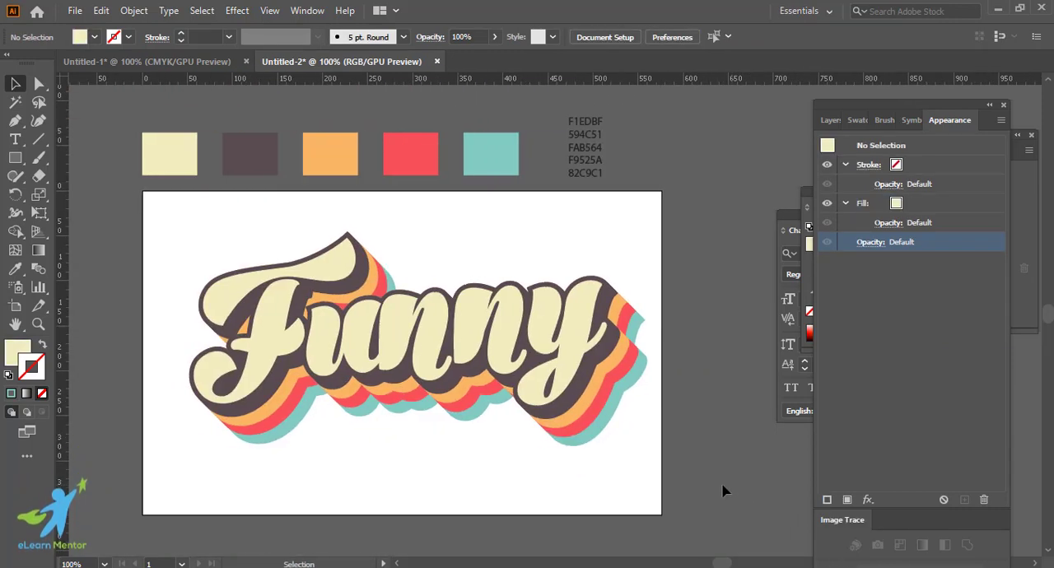
Step: Select the text's Fill attribute and change it from the solid cream to a linear white-to-black gradient
left_click(551, 342)
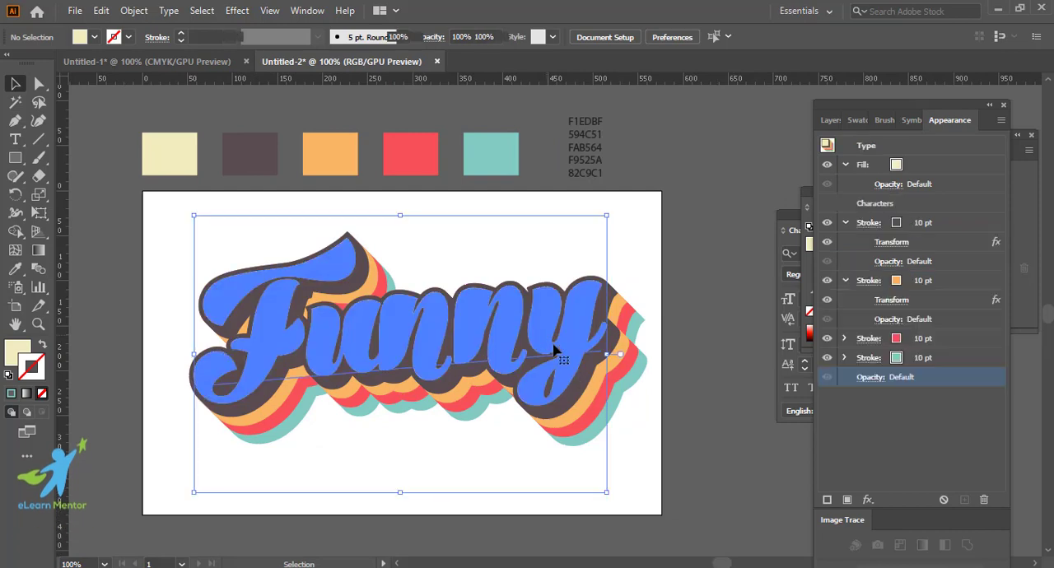
left_click(24, 356)
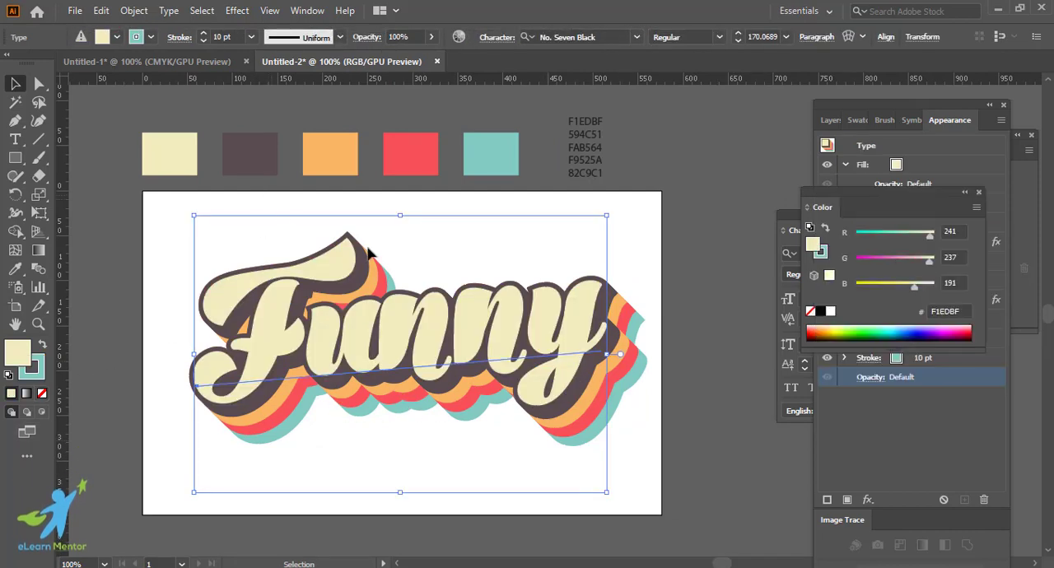
left_click(908, 107)
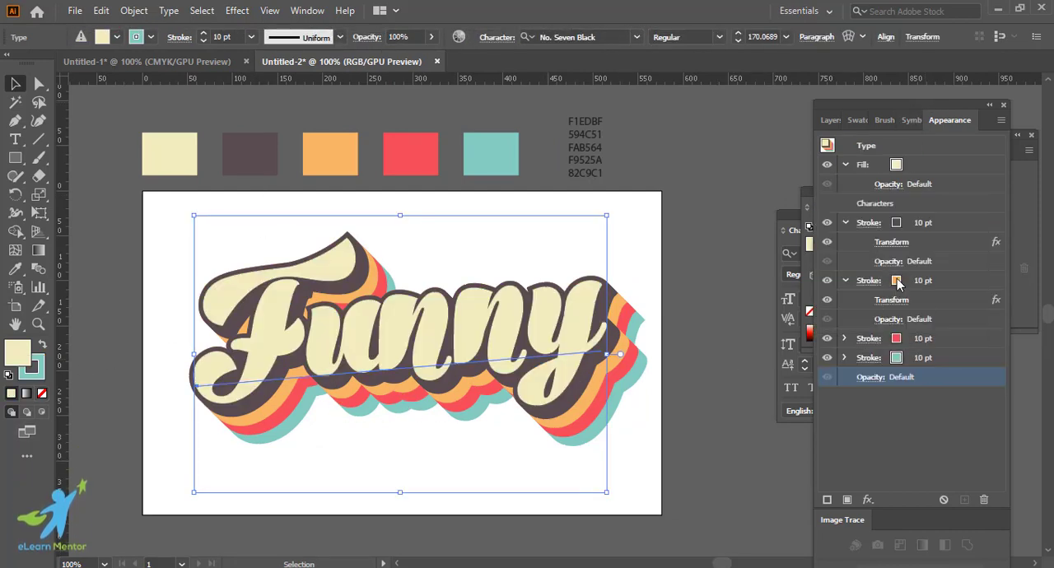
left_click(932, 163)
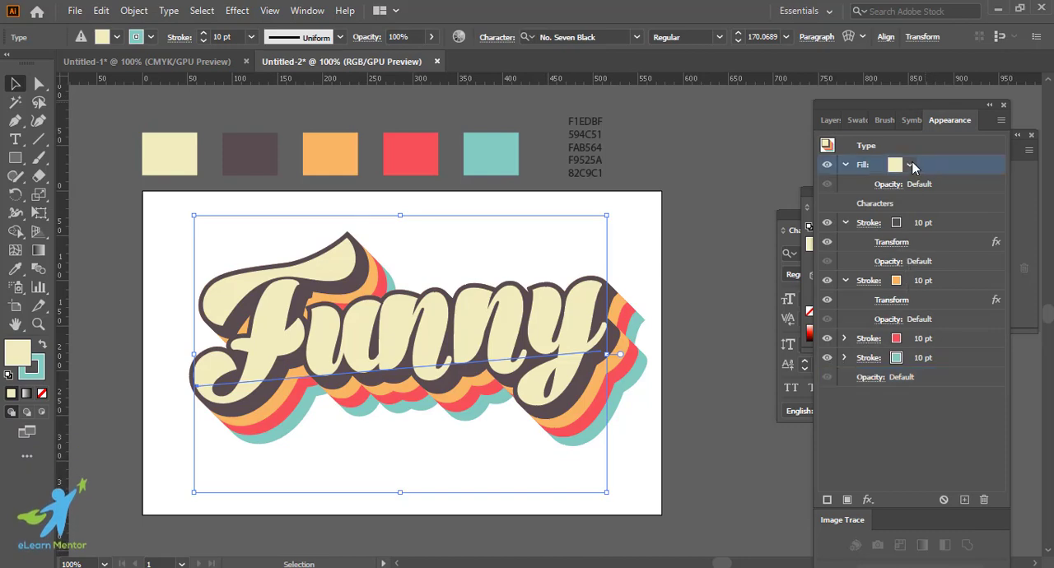
left_click(910, 166)
left_click(910, 166)
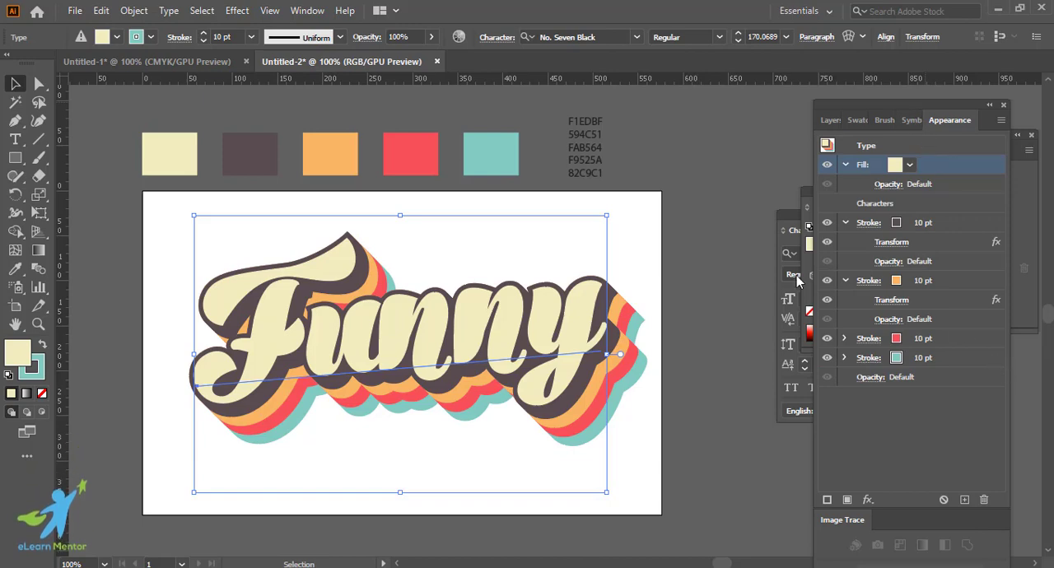
left_click(29, 393)
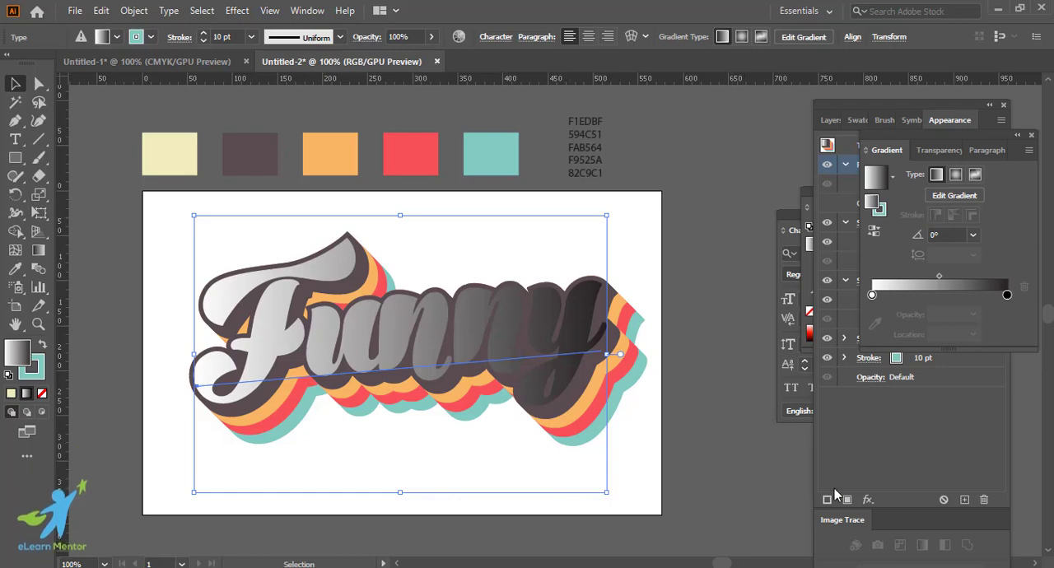
Step: Colour the fill gradient's start stop with the teal swatch and its end stop with the cream swatch, both sampled from the palette
left_click(871, 295)
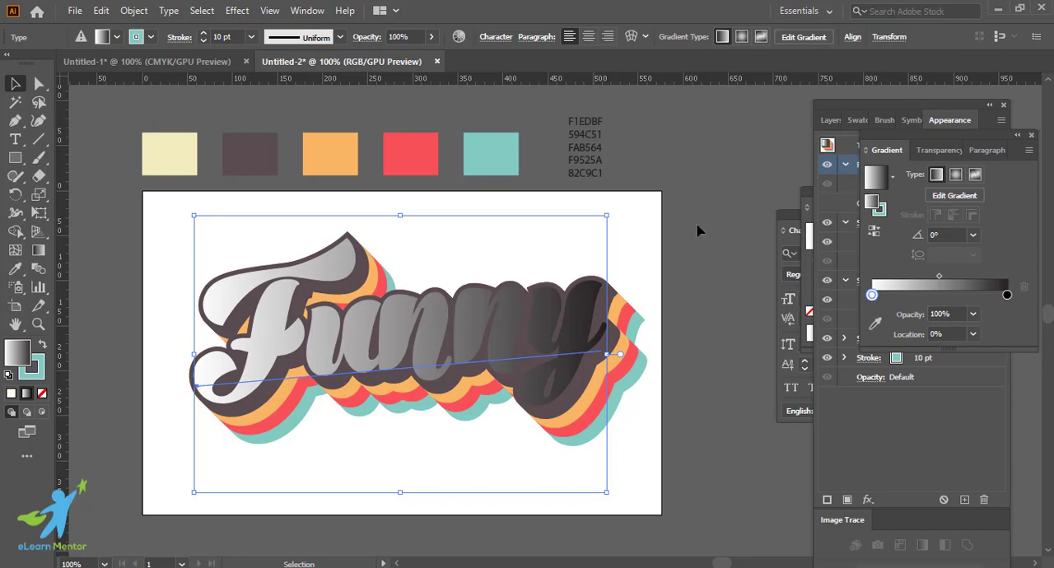
left_click(15, 271)
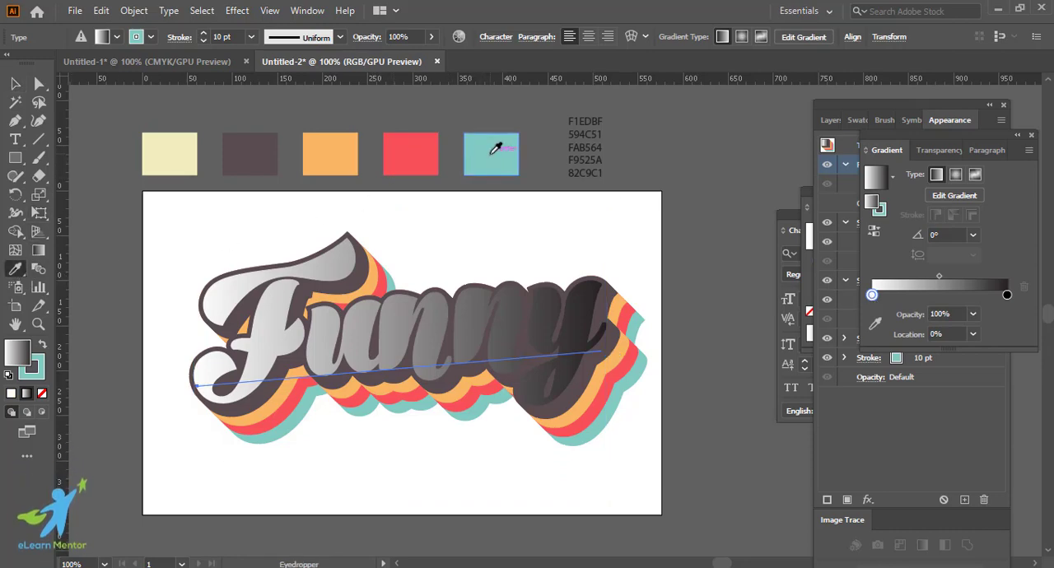
left_click(875, 323)
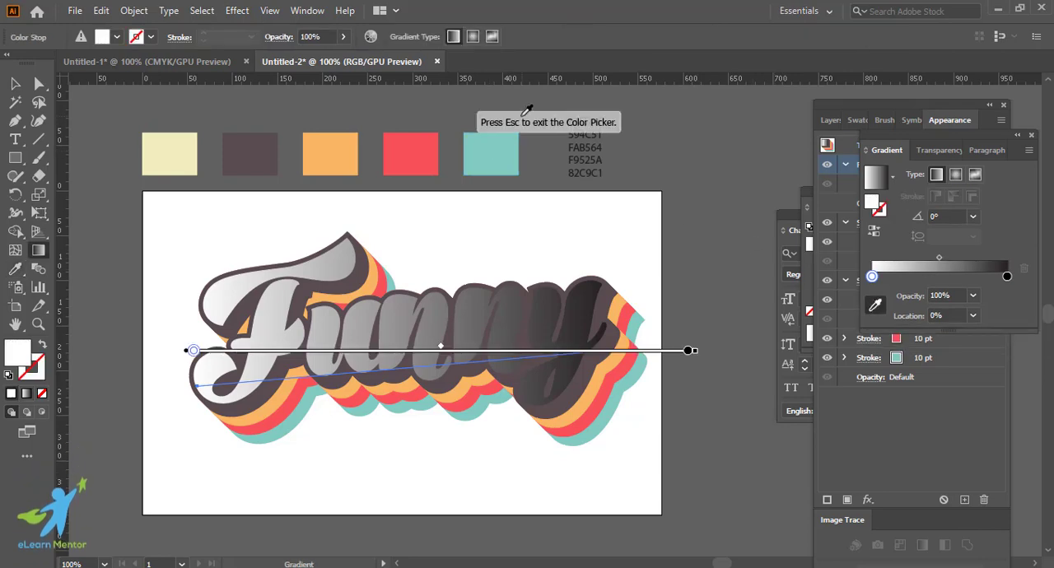
left_click(495, 148)
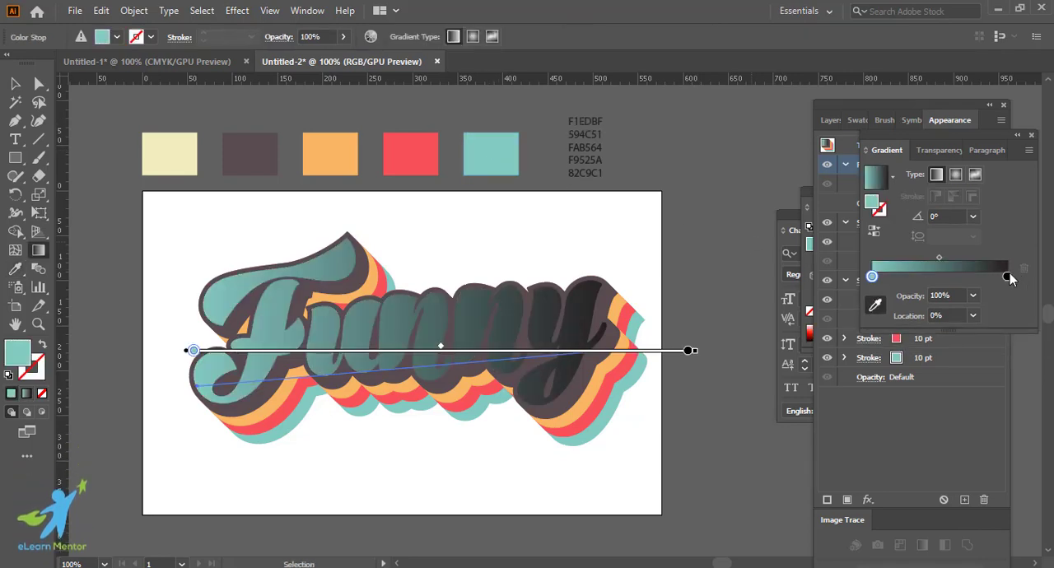
left_click(1007, 276)
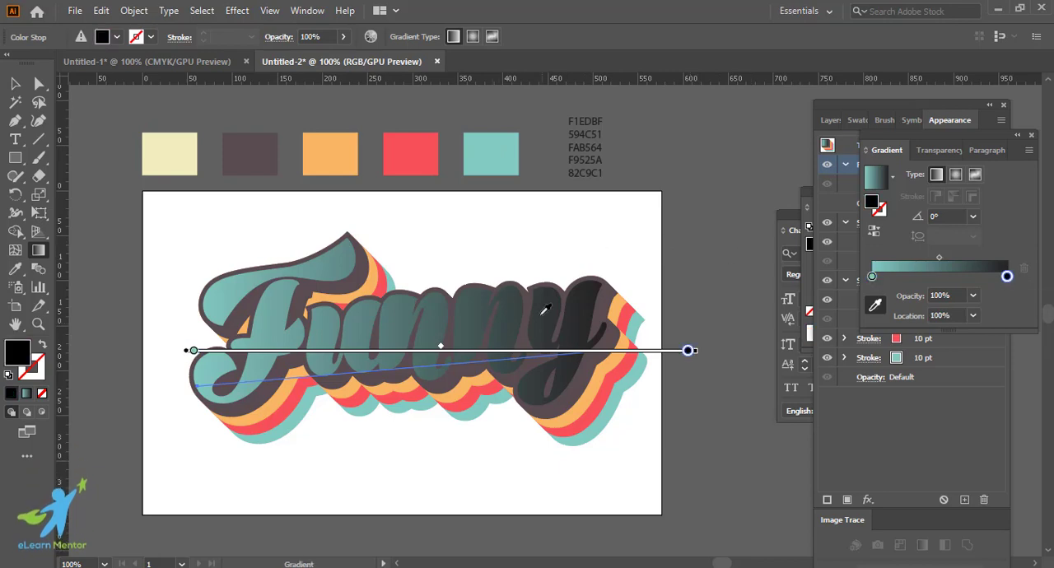
left_click(175, 152)
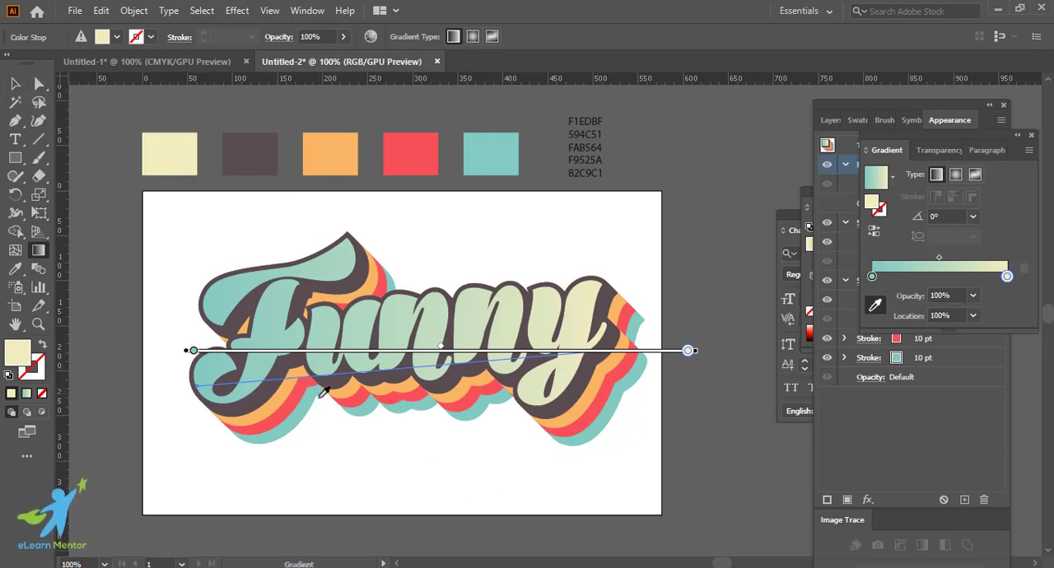
Step: Add three intermediate colour stops to the fill gradient at about 24%, 46% and 66%
left_click(906, 280)
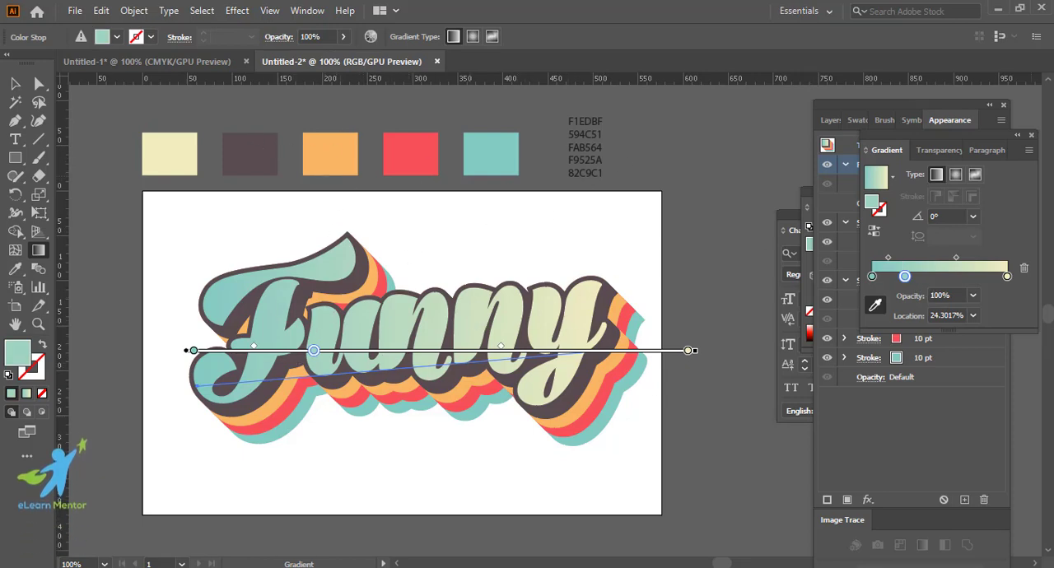
left_click(927, 277)
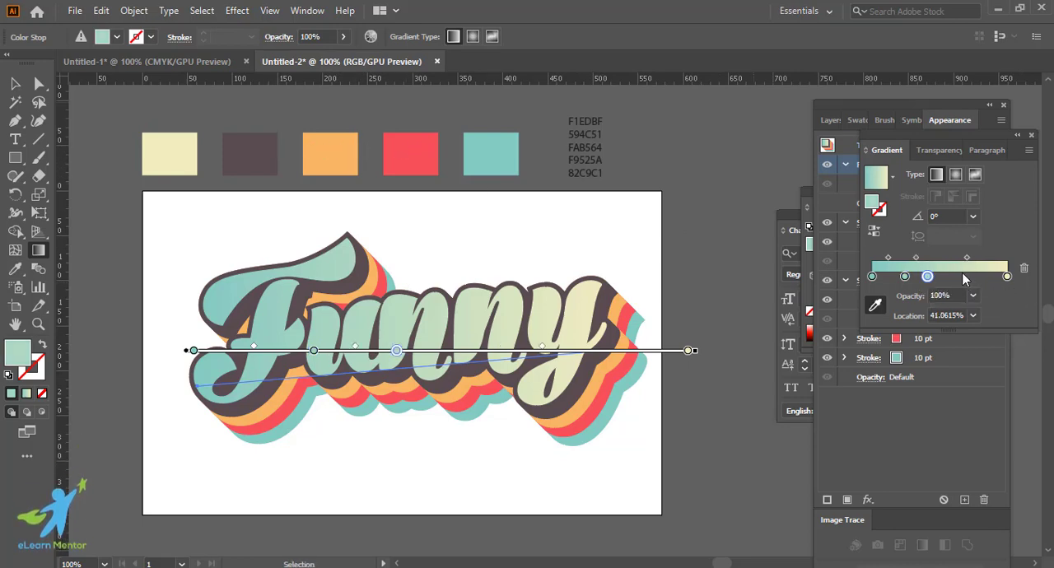
left_click_drag(927, 276, 961, 277)
left_click(935, 279)
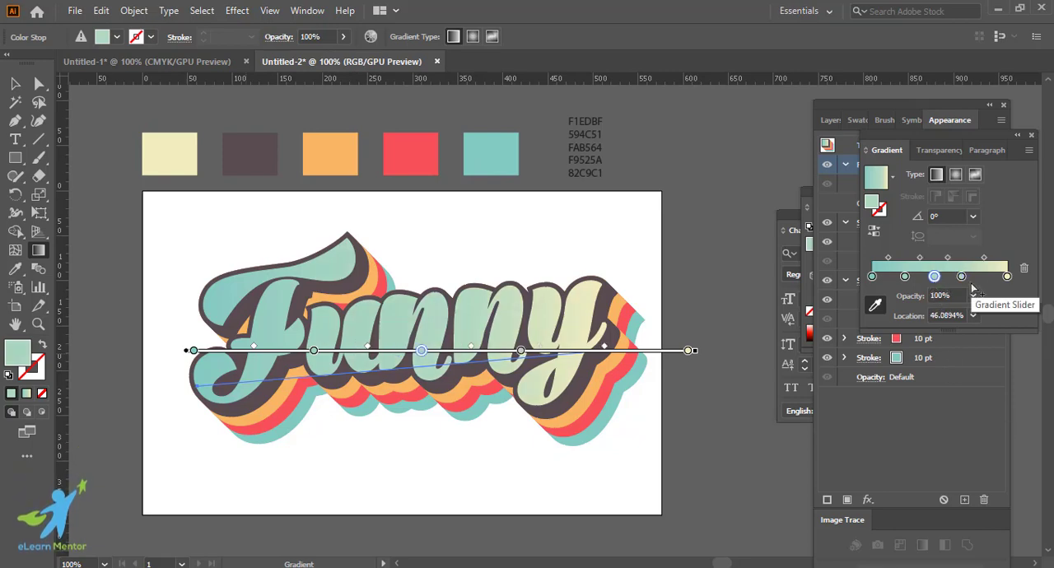
Step: Colour the second gradient stop red and the third orange from the palette swatches, and move the orange stop to about 70%
left_click(905, 278)
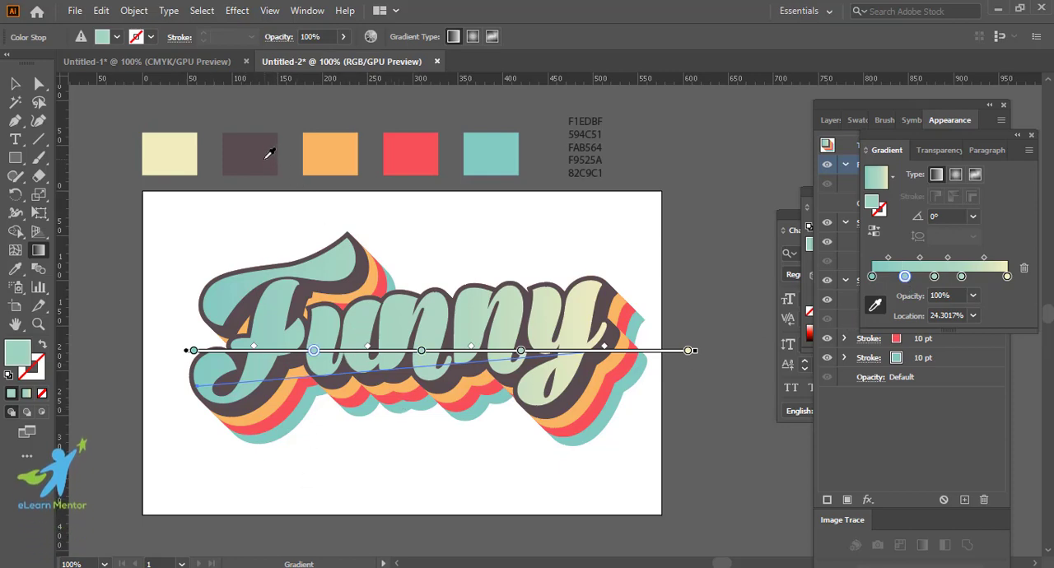
left_click(419, 141, "shift")
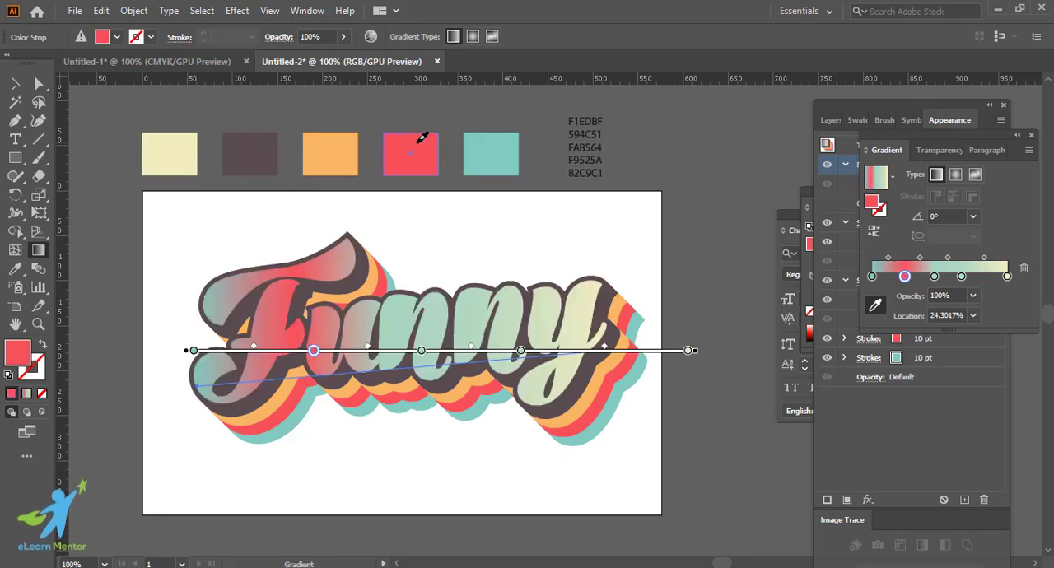
left_click(934, 276)
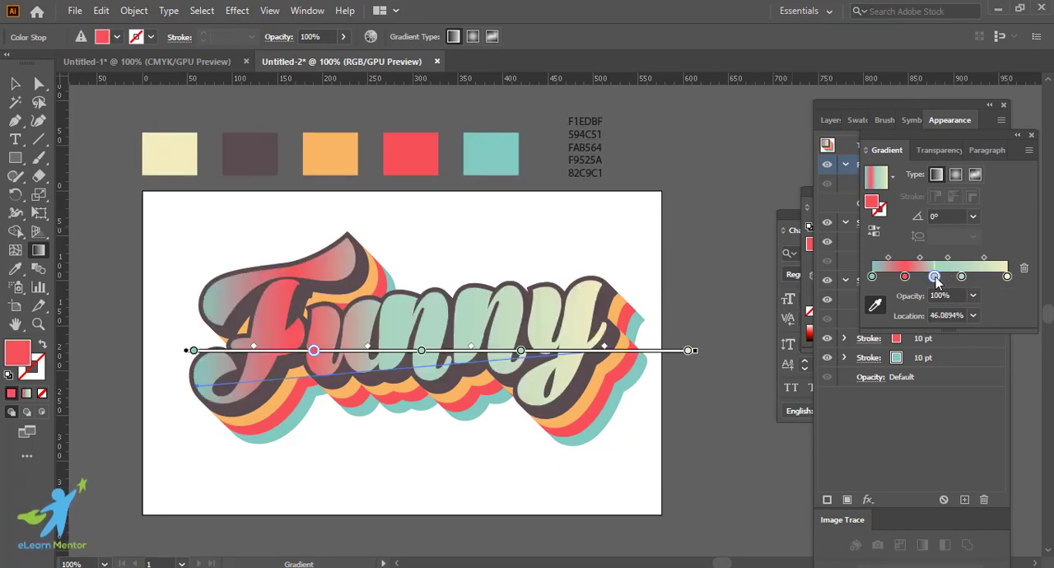
left_click(321, 152, "shift")
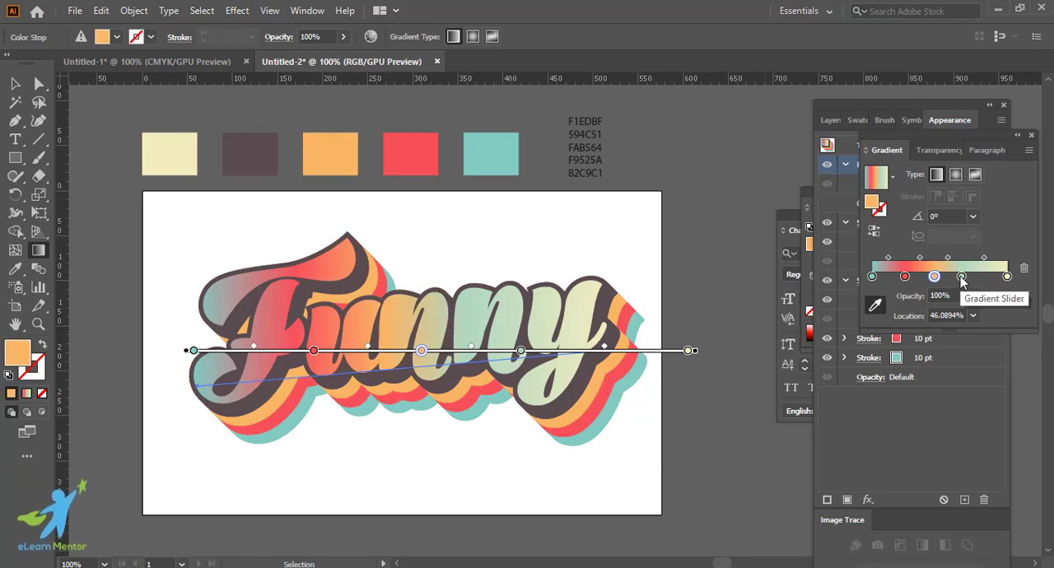
left_click(961, 277)
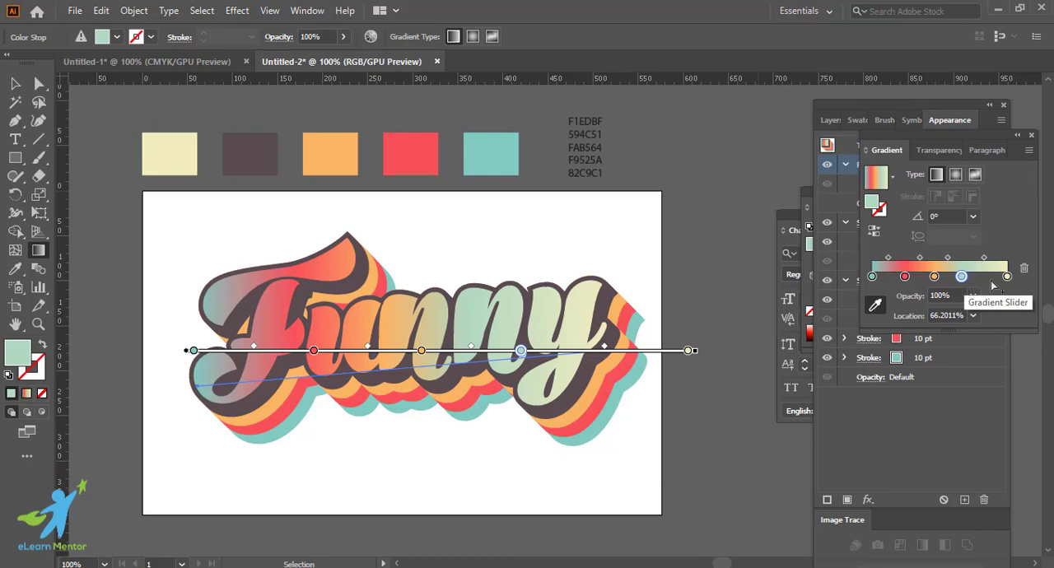
left_click_drag(934, 277, 966, 279)
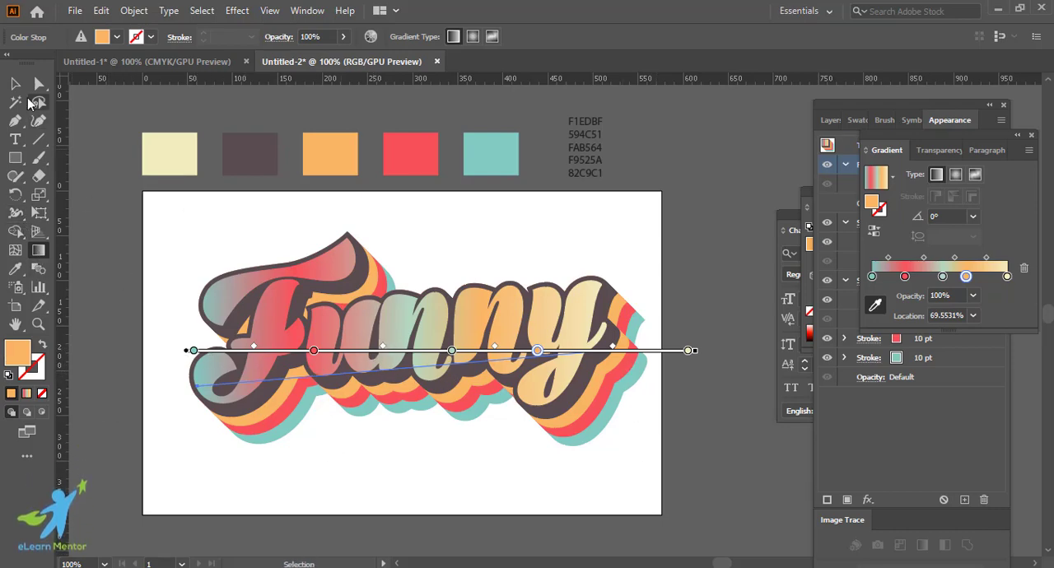
Step: Redraw the fill gradient almost vertically, downward across the letters, and move its red stop to about 37%
left_click(15, 84)
left_click(38, 249)
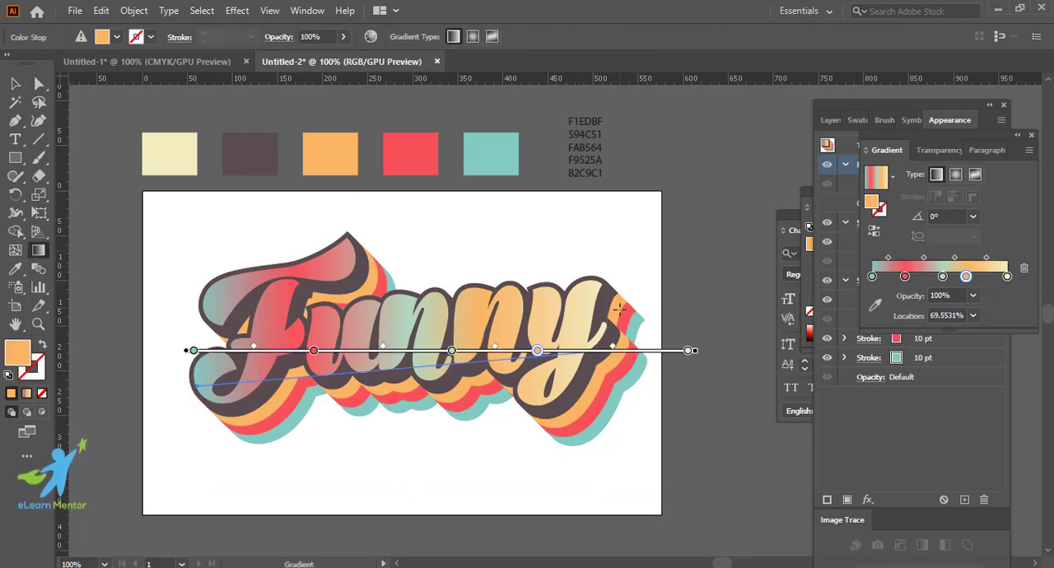
left_click_drag(630, 309, 185, 405)
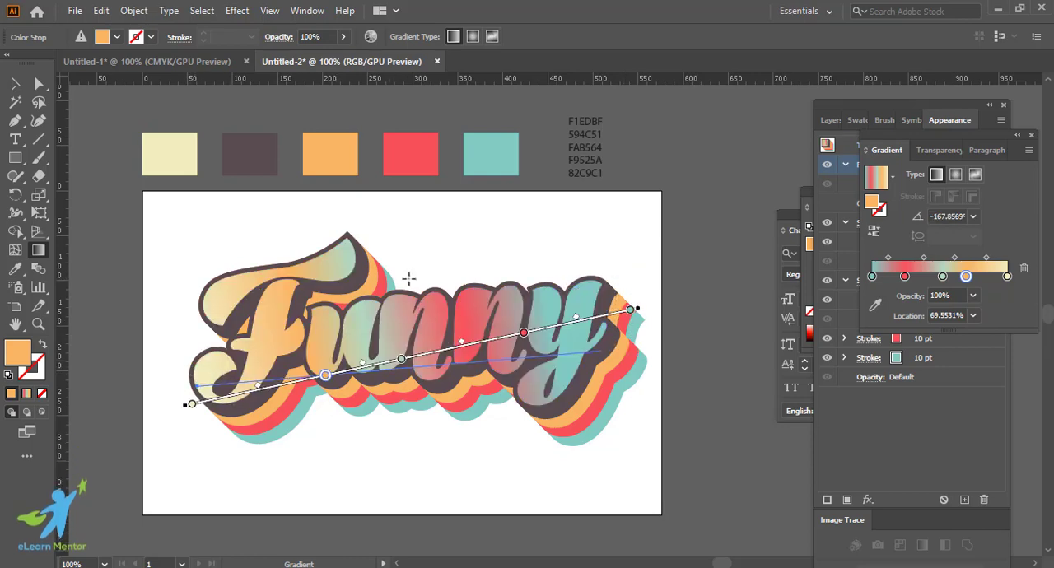
left_click_drag(444, 268, 437, 416)
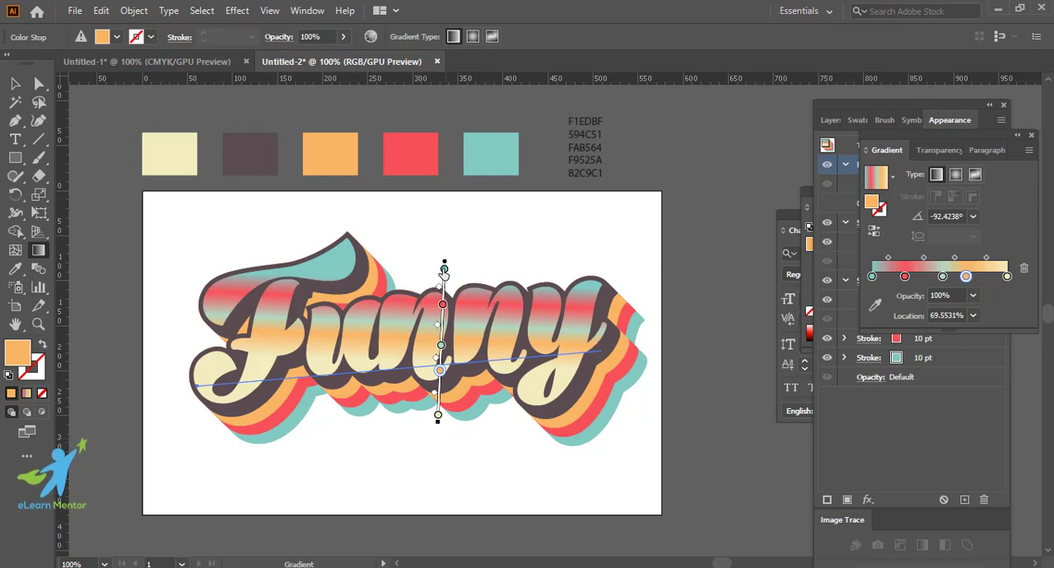
left_click_drag(443, 271, 441, 323)
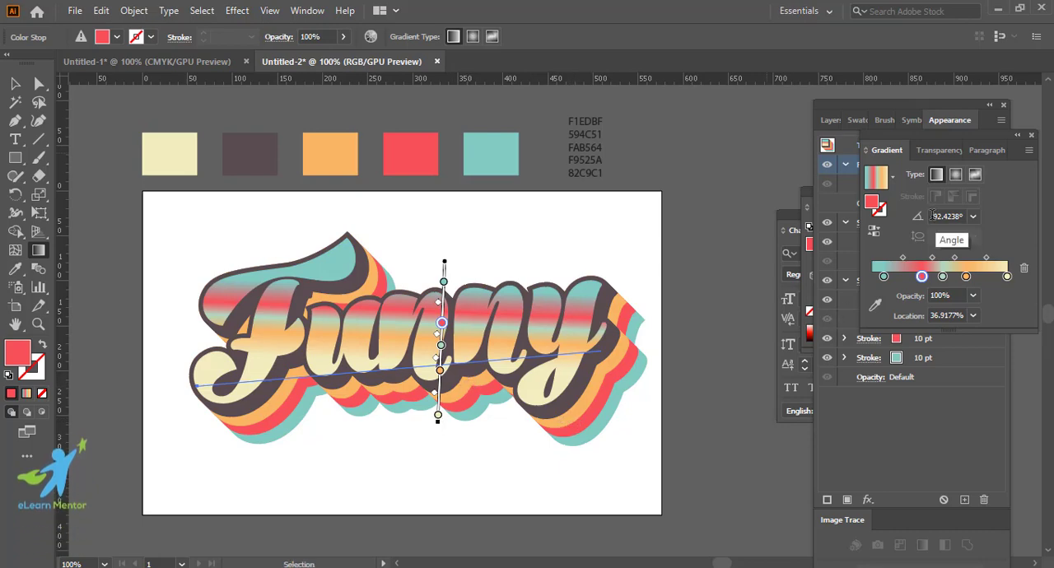
Step: Try an angle of -95° for the fill gradient
left_click_drag(931, 216, 1004, 216)
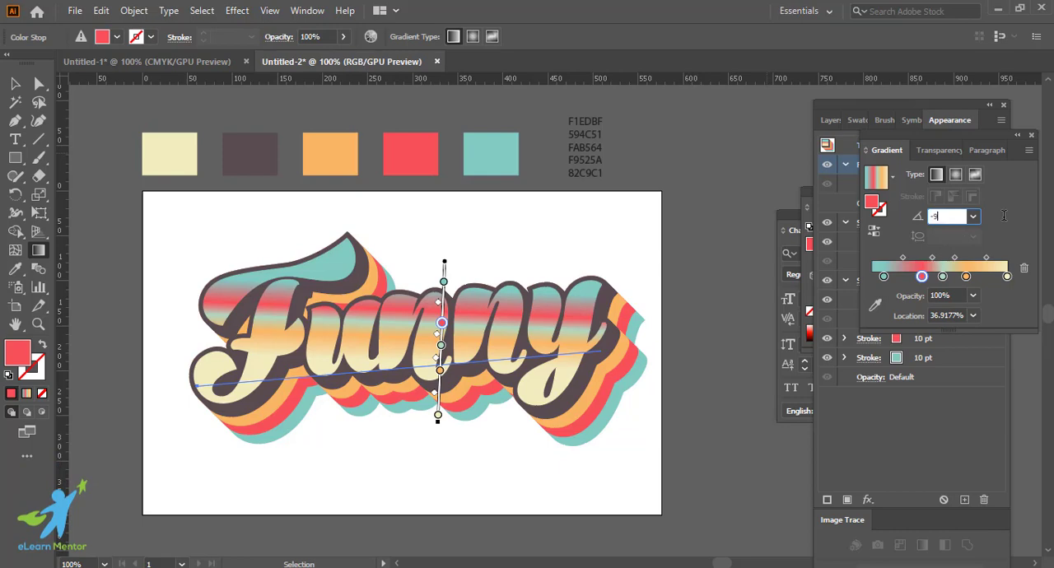
type("-95")
key("Return")
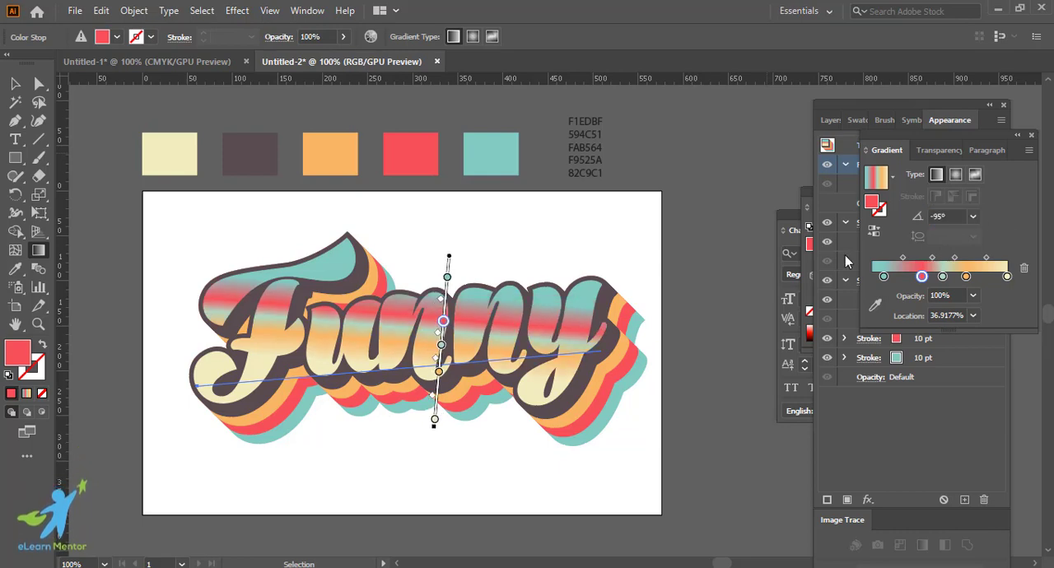
Step: Set the fill gradient's angle to 95°
left_click_drag(950, 217, 898, 209)
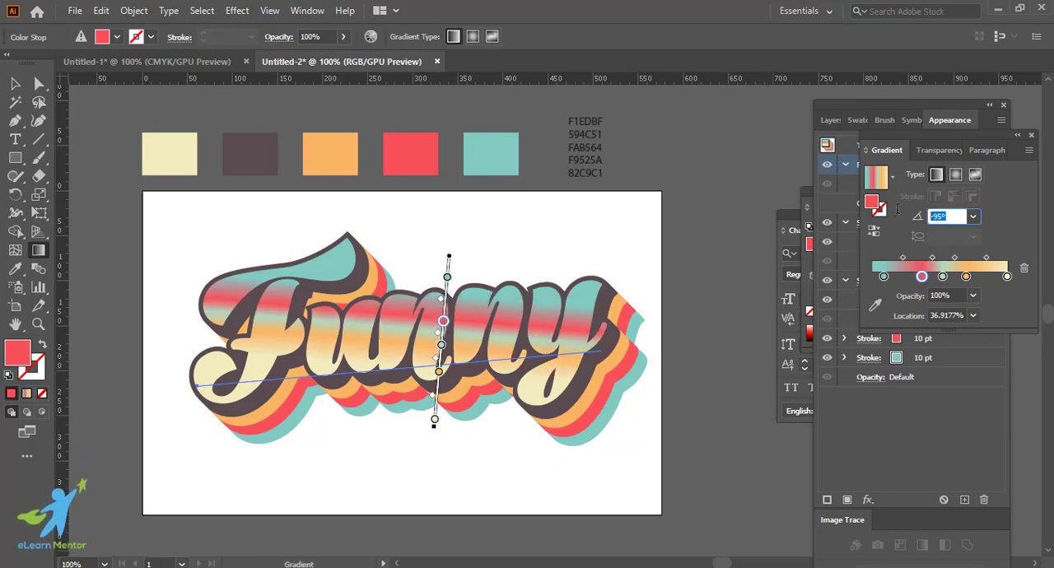
type("95")
key("Return")
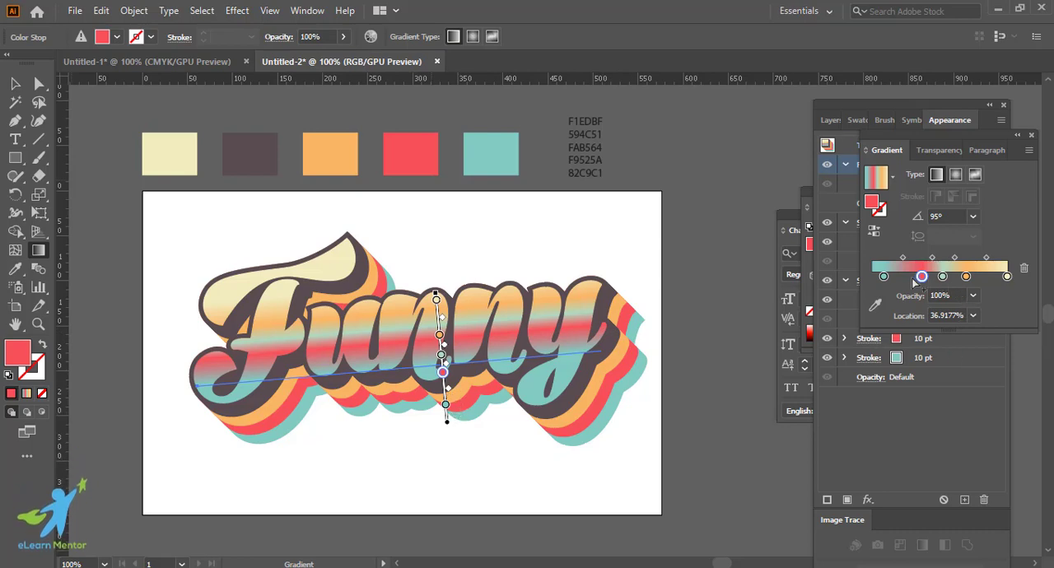
Step: Tighten the gradient bands with the red stop at about 34%, pale teal stop at about 45% and their midpoint at about 81%, and deselect the text
left_click_drag(884, 276, 901, 276)
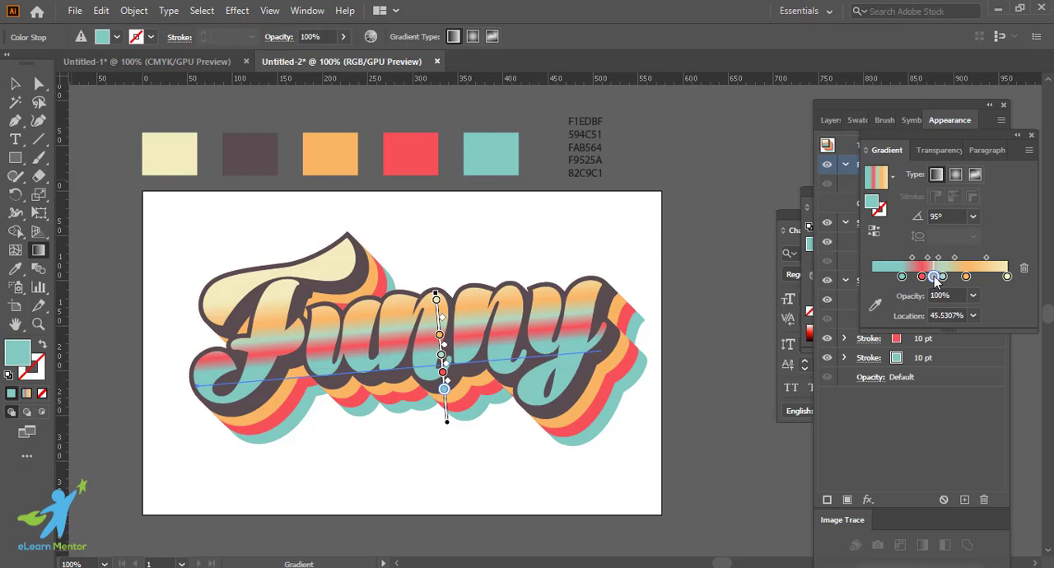
left_click_drag(935, 280, 904, 258)
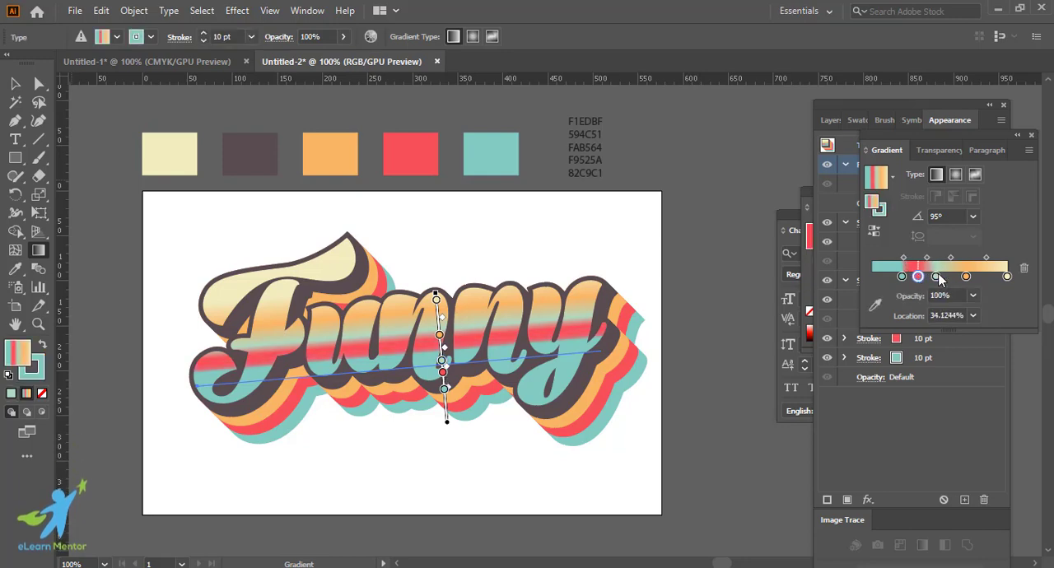
left_click_drag(951, 258, 930, 259)
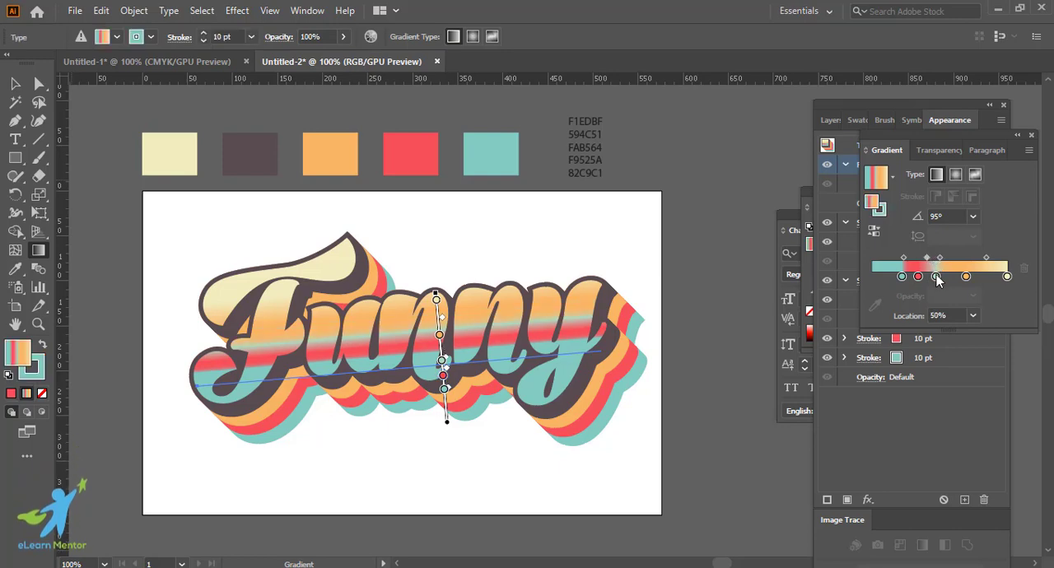
left_click(934, 277)
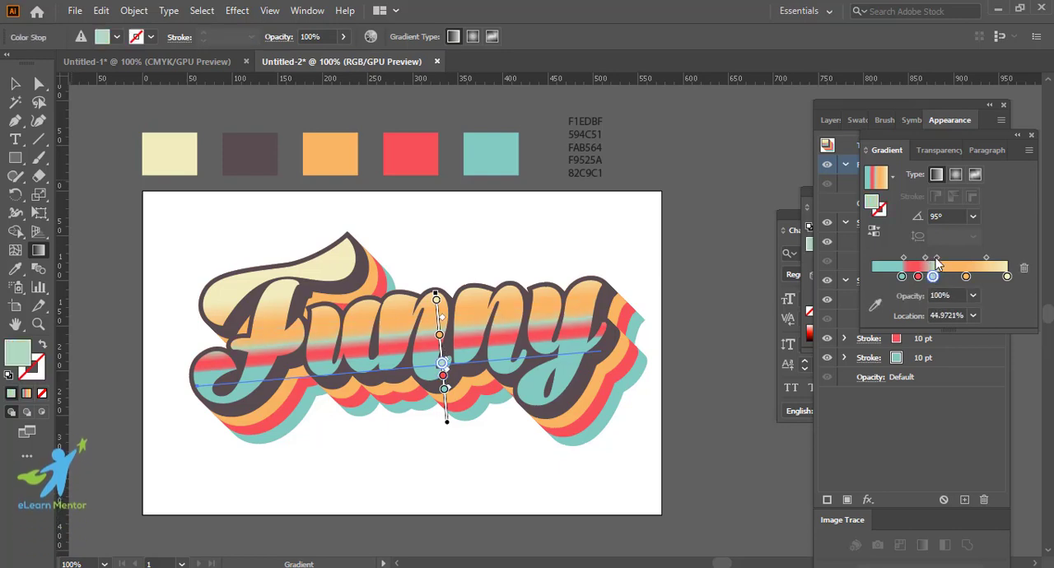
left_click(928, 258)
left_click_drag(932, 258, 933, 258)
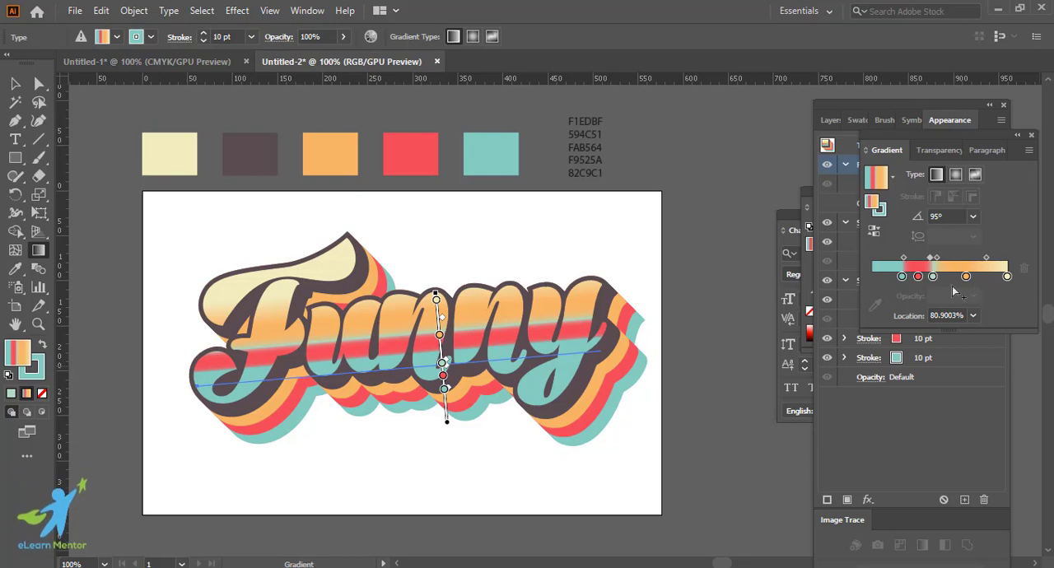
left_click(15, 83)
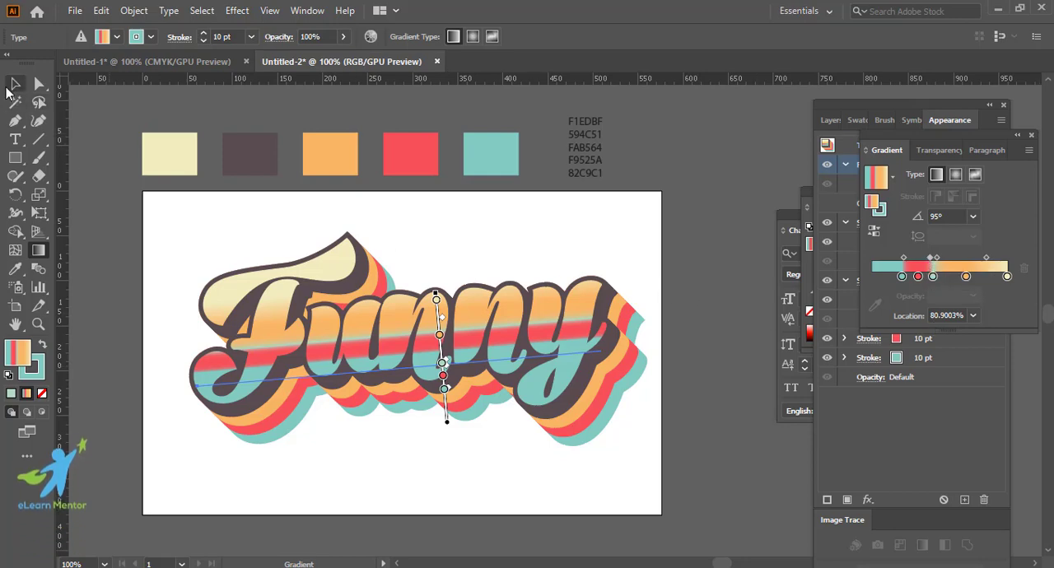
left_click(698, 372)
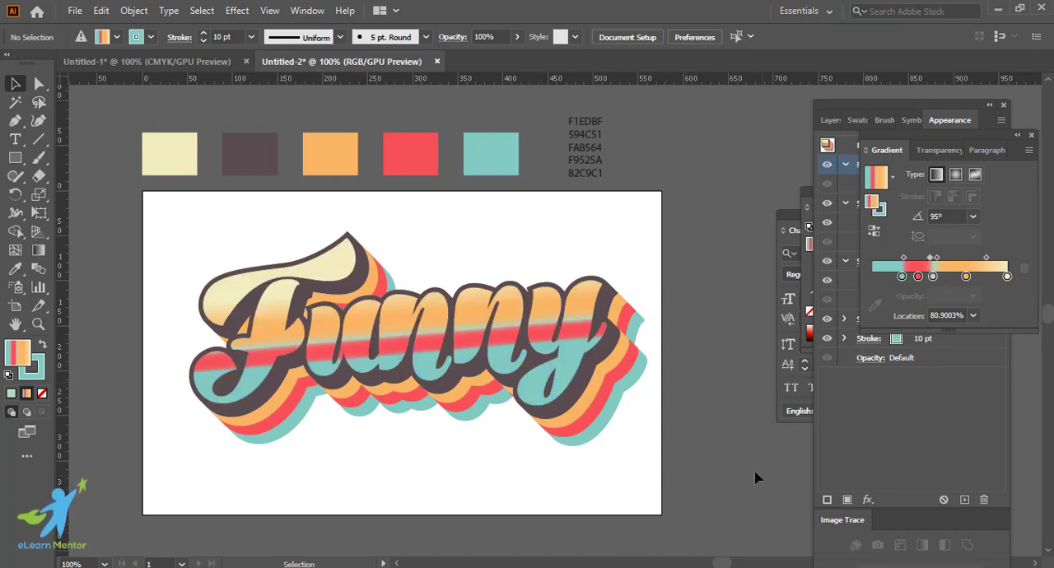
Step: Replace the word "Funny" with "Super" in the styled text object and deselect it
key("ctrl+equal")
key("ctrl+equal")
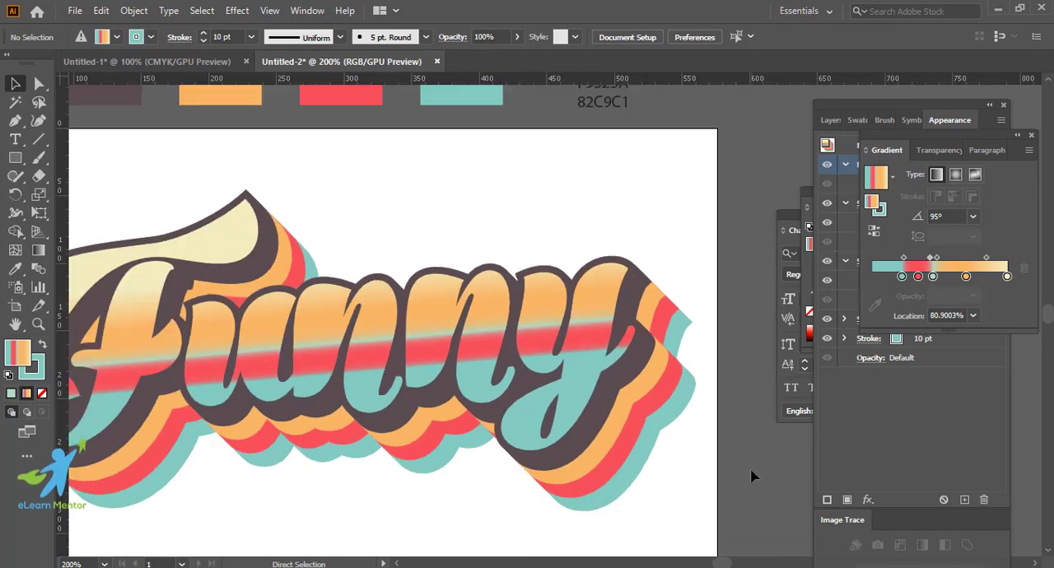
key("ctrl+minus")
key("ctrl+minus")
key("ctrl+minus")
left_click(14, 141)
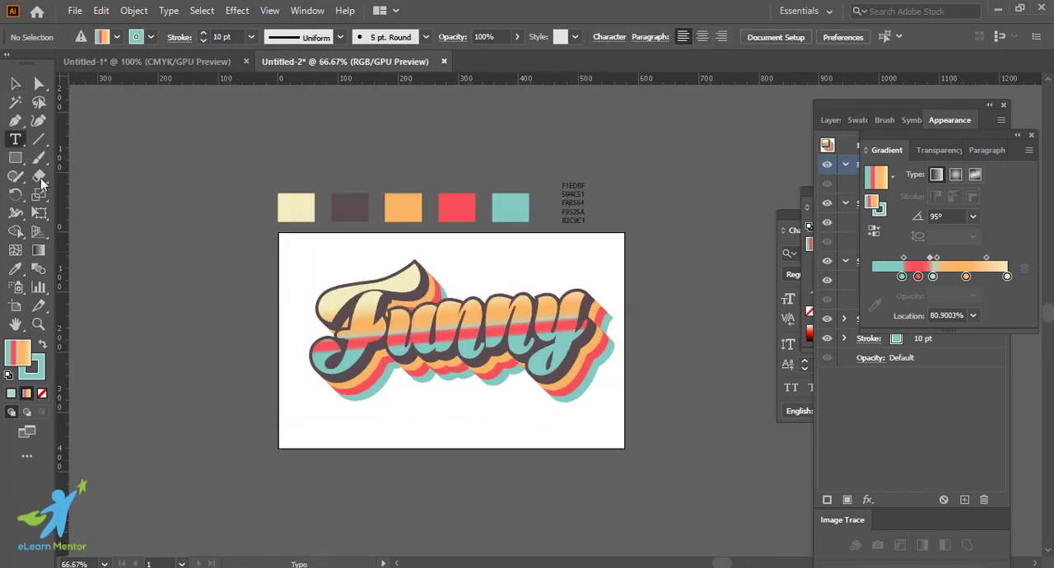
left_click(421, 321)
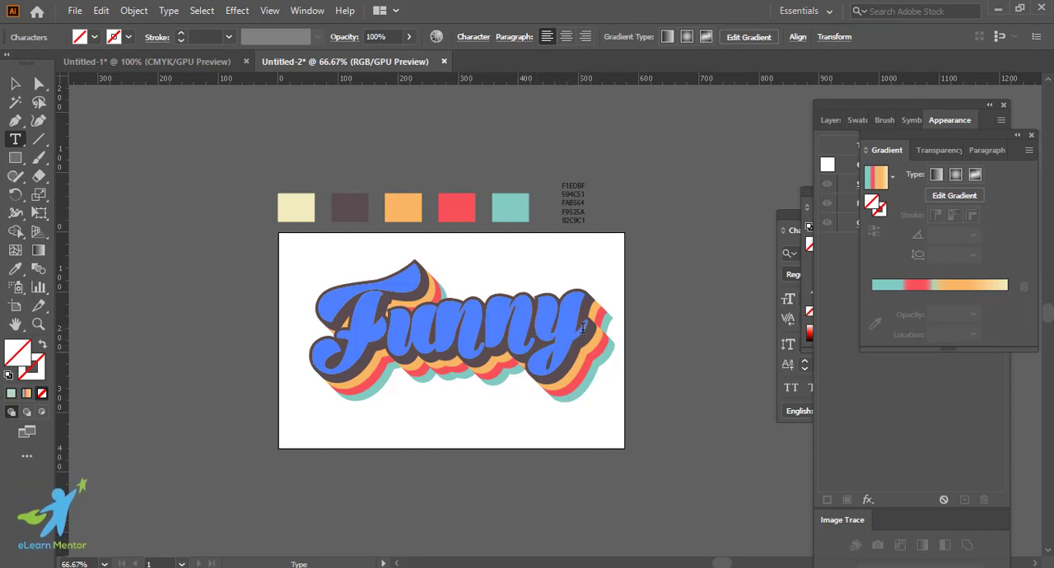
left_click_drag(589, 331, 342, 330)
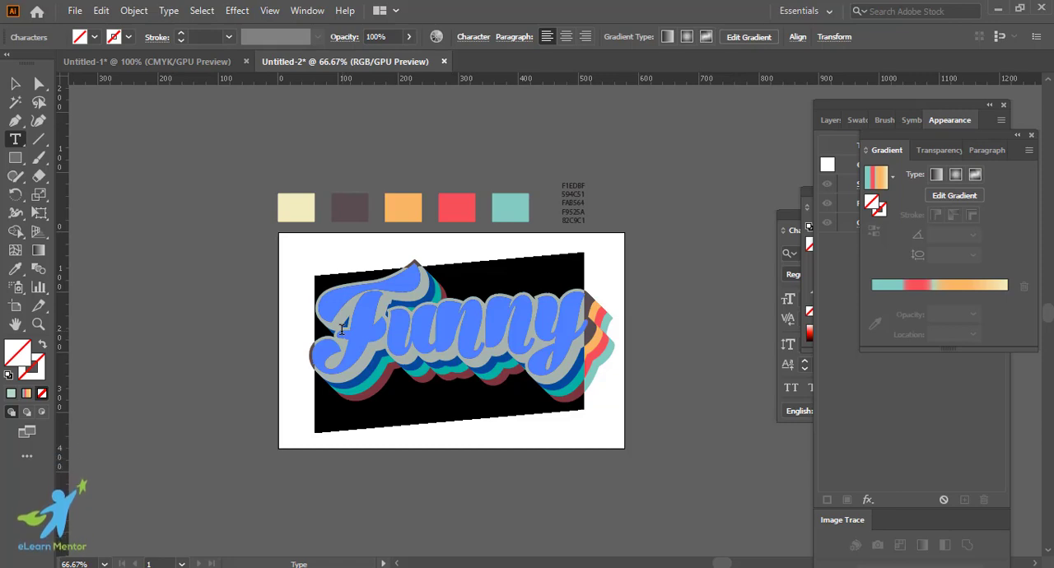
type("Super")
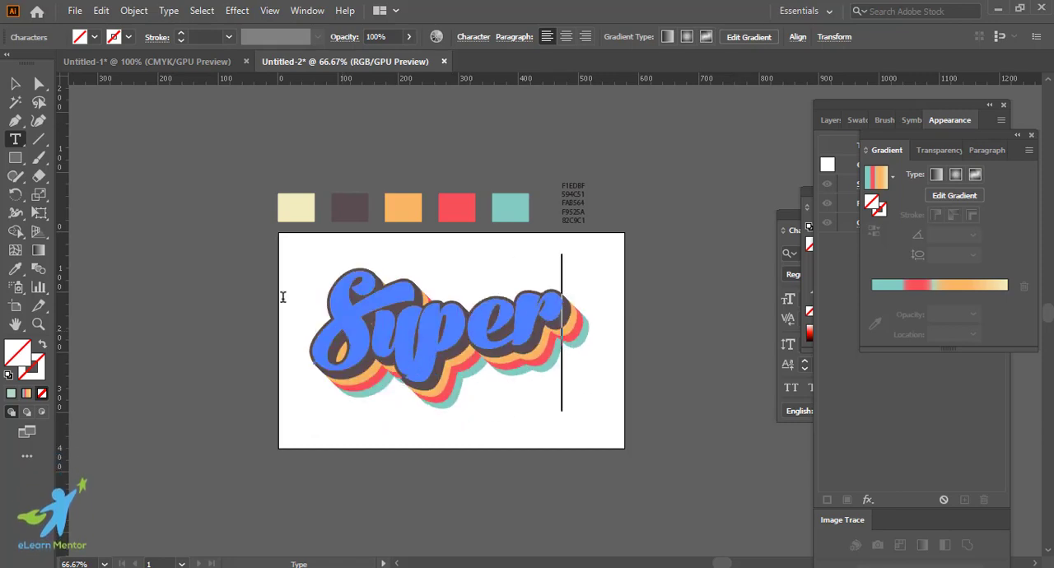
left_click(14, 83)
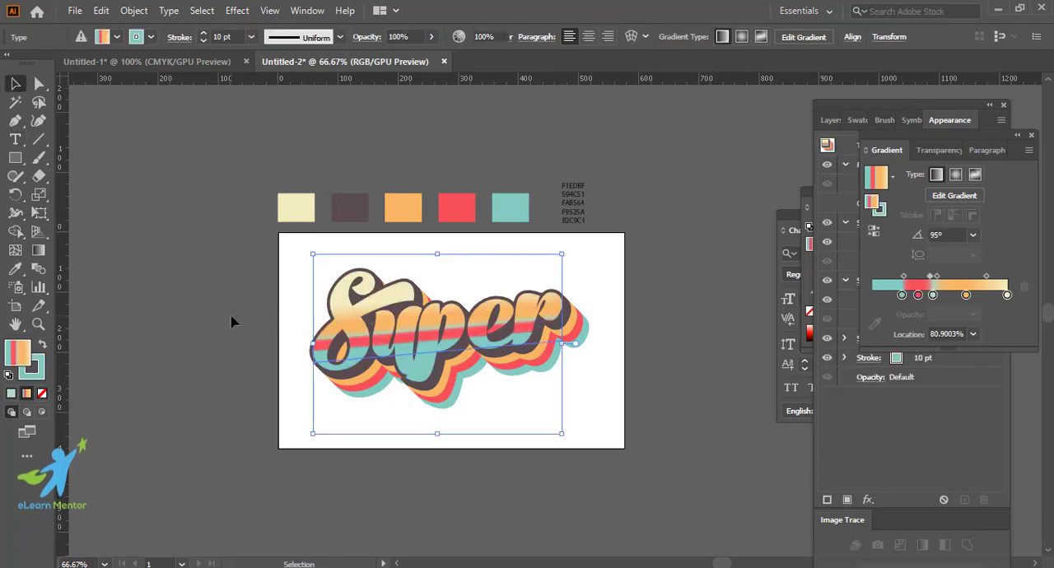
left_click(302, 411)
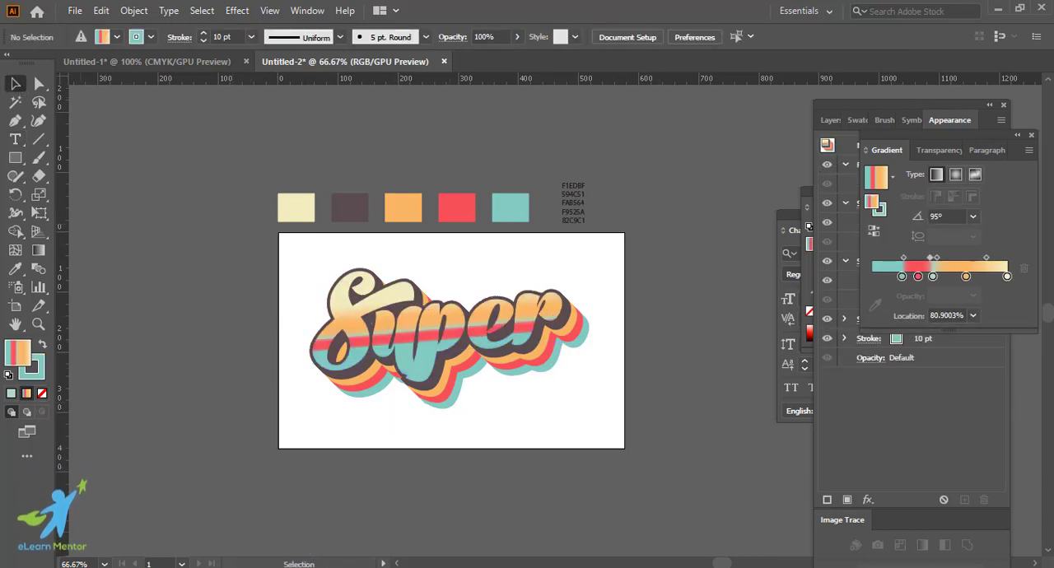
Step: Replace the word "Super" with "Legend" in the styled text object and deselect it
left_click(15, 139)
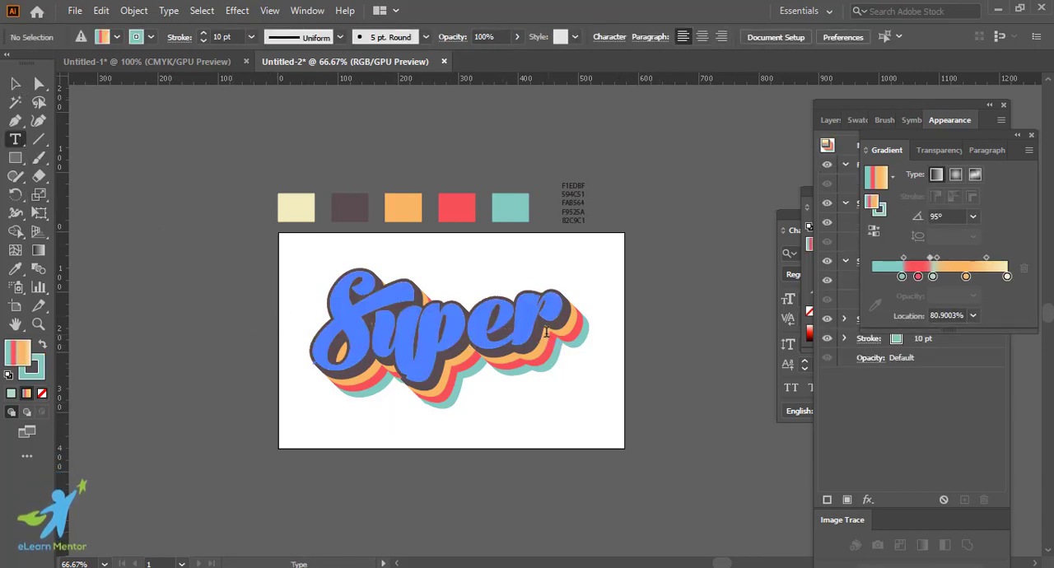
left_click_drag(546, 331, 327, 322)
type("L")
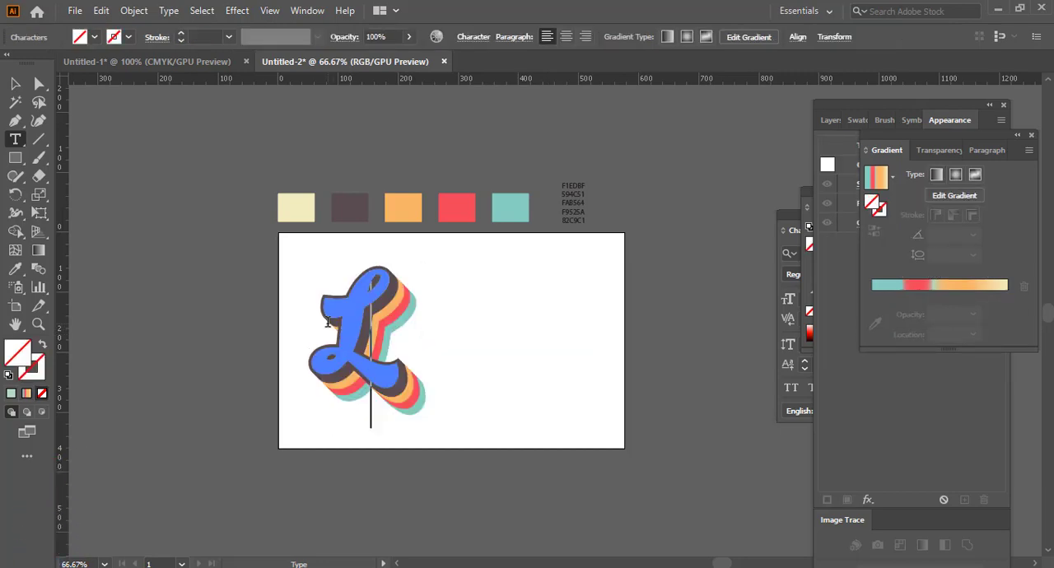
type("egend")
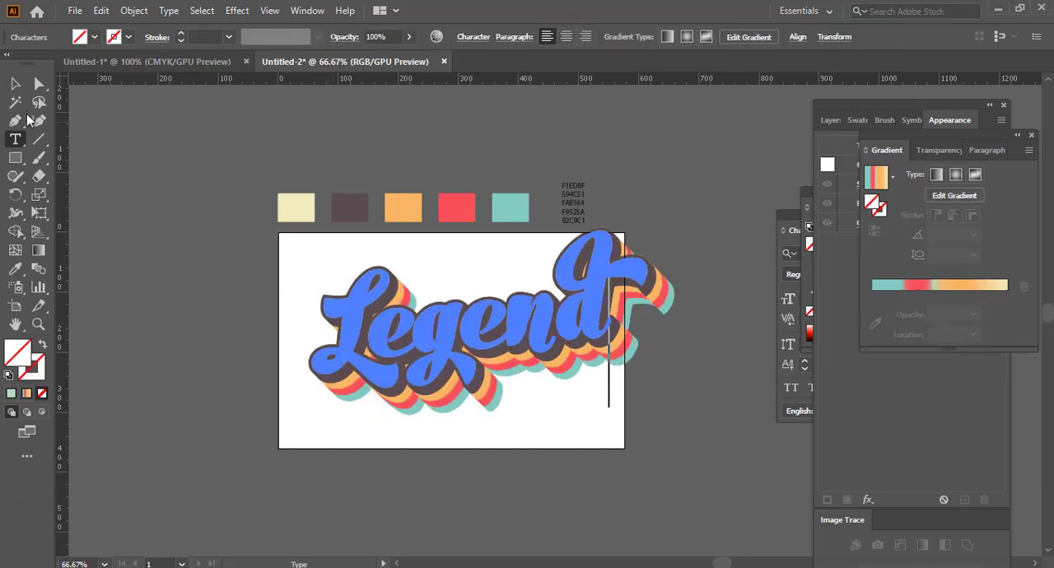
left_click(17, 87)
left_click(150, 301)
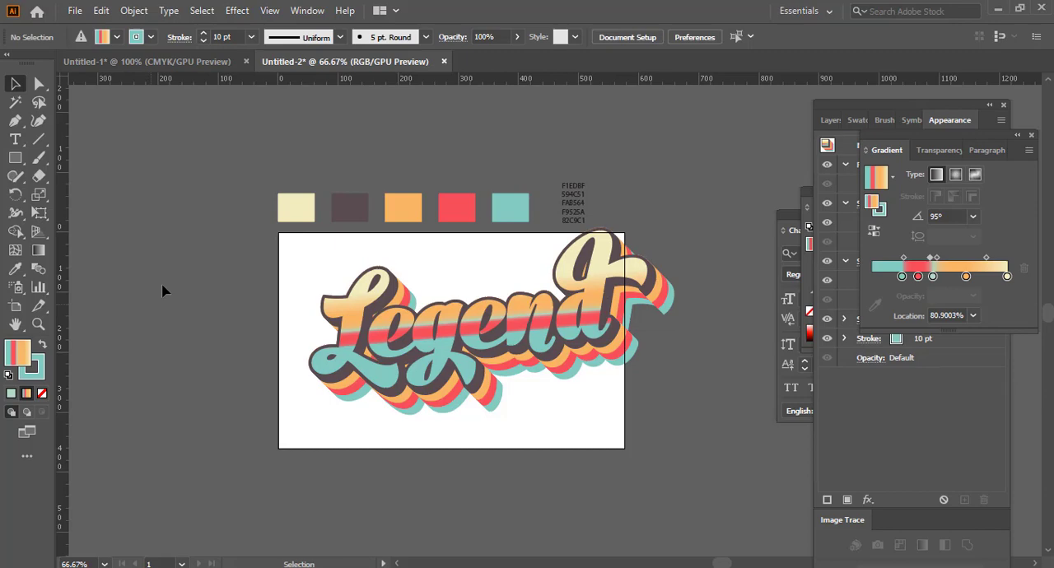
Step: Swap the swash "d" and the initial "L" of "Legend" for their plainer alternate glyphs
left_click(15, 139)
left_click_drag(568, 305, 613, 306)
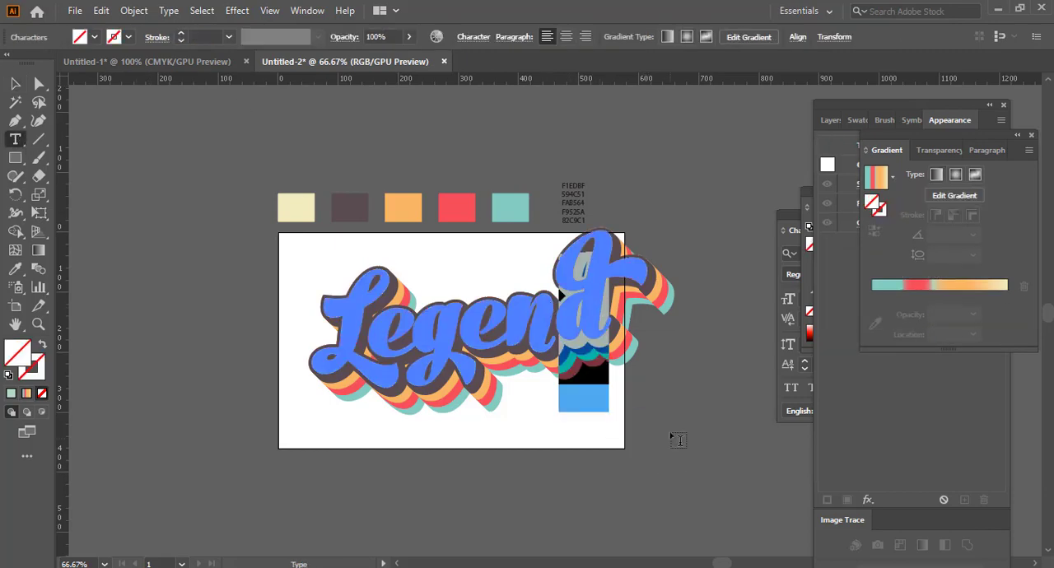
left_click(621, 425)
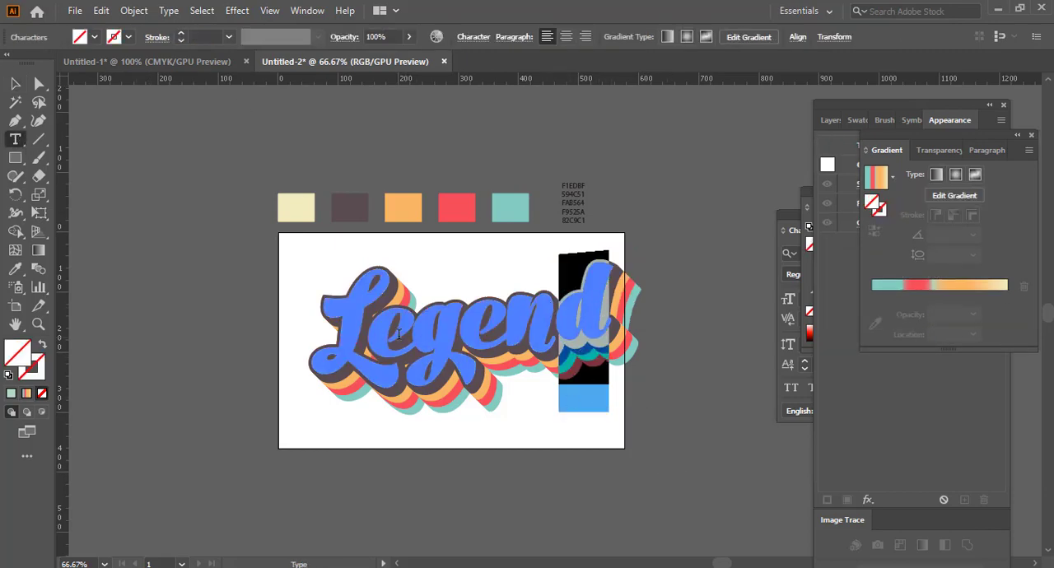
left_click_drag(369, 328, 333, 326)
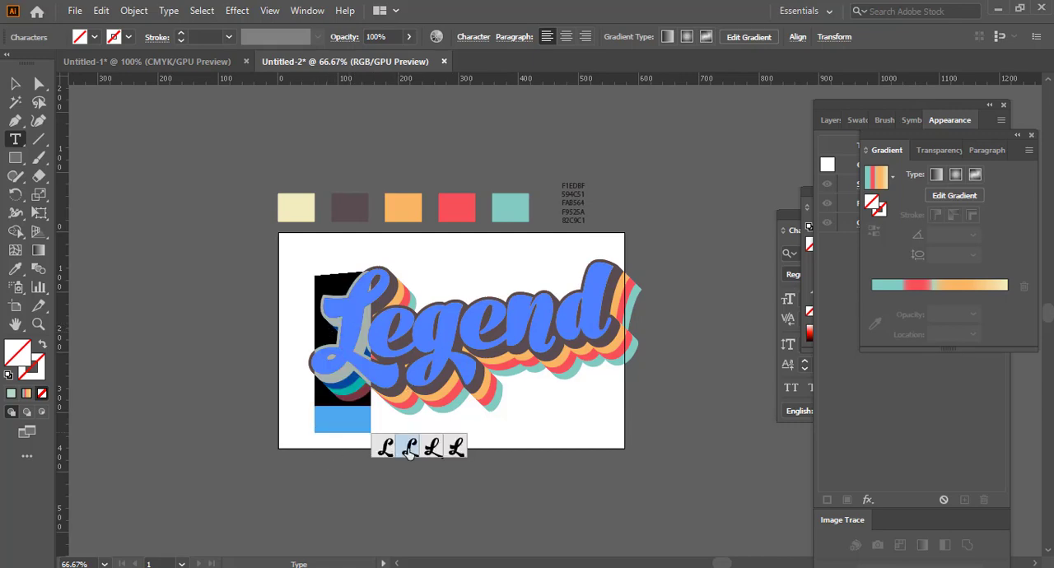
left_click(409, 449)
left_click(396, 449)
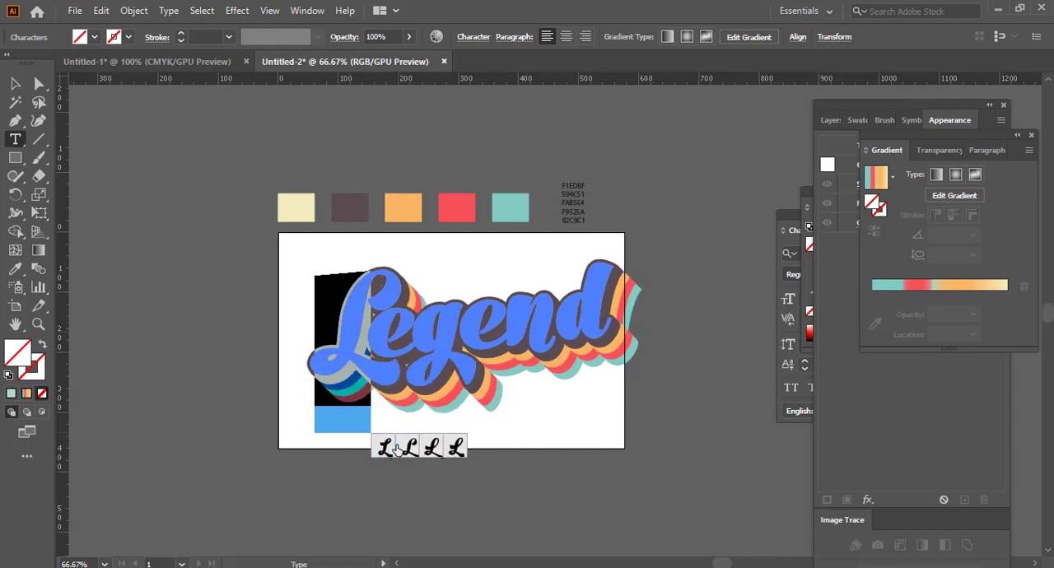
Step: Swap the long-tailed "g" in "Legend" for its plain alternate glyph and finish editing the text
left_click(423, 328)
left_click_drag(424, 328, 445, 334)
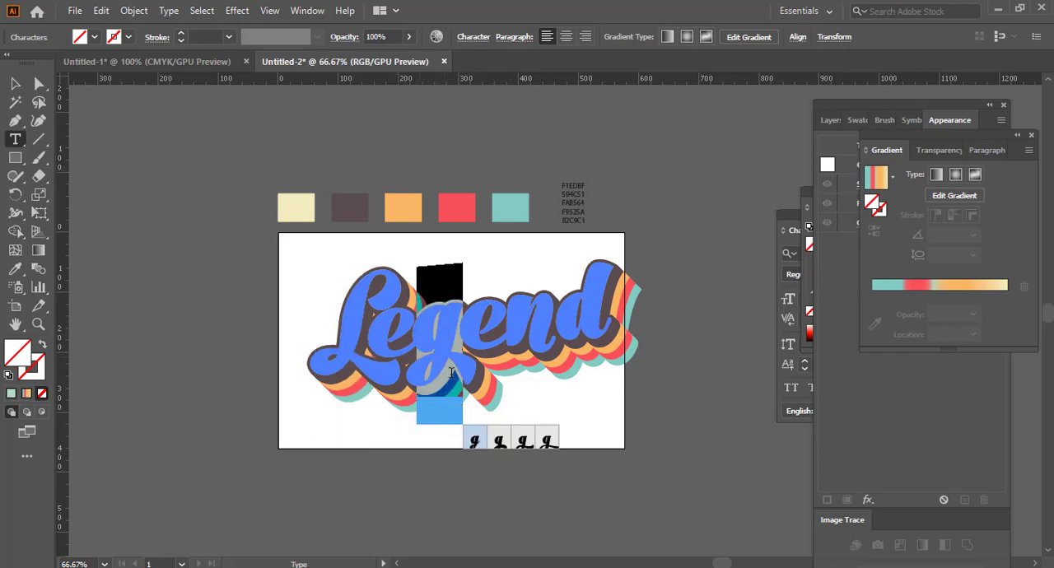
left_click(478, 445)
key("Escape")
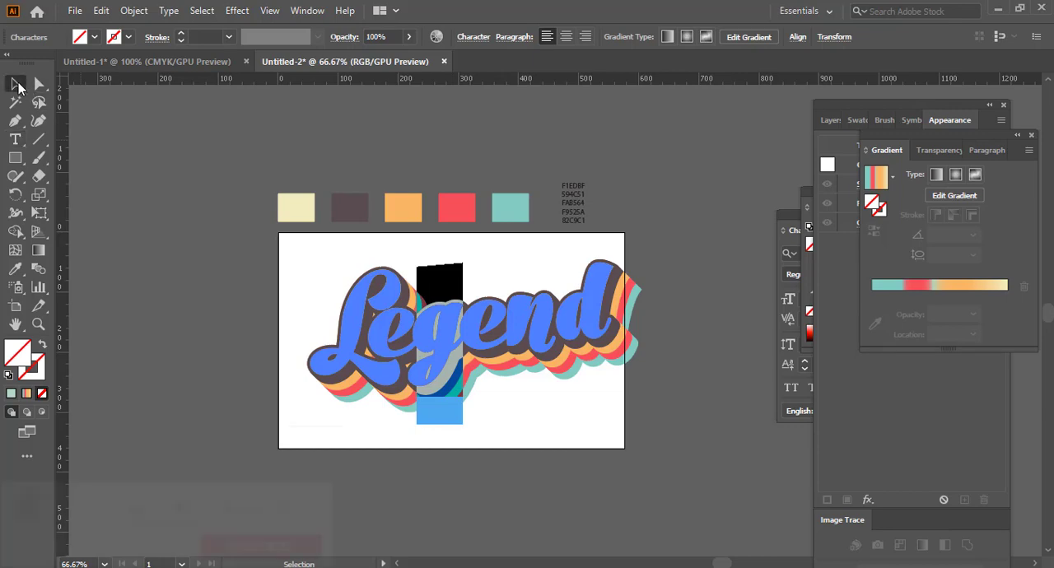
Step: Move the word "Legend" slightly left, scale it down to fit inside the artboard, and deselect it
left_click_drag(574, 387, 558, 394)
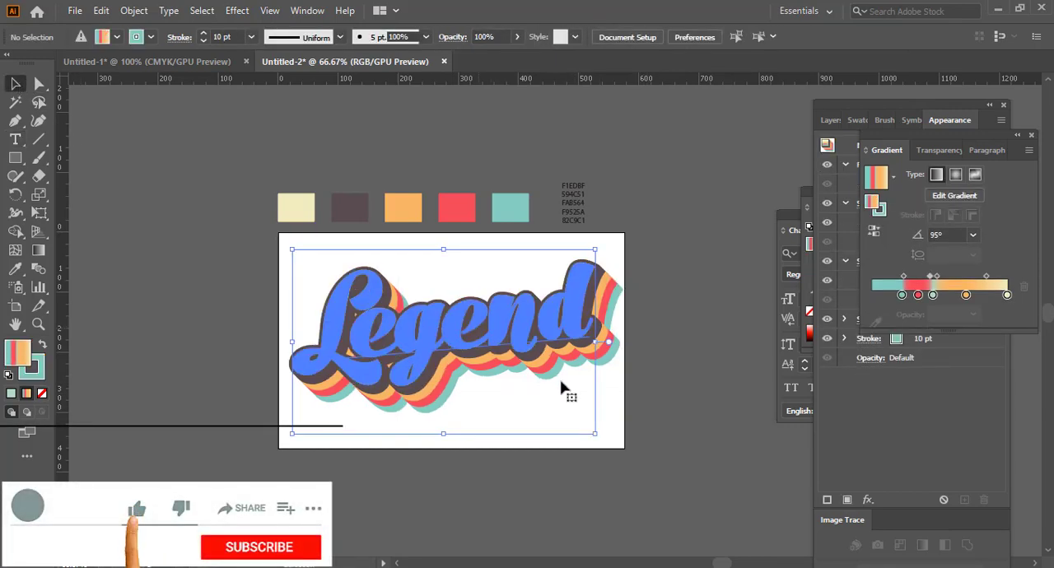
mouse_move(594, 434)
left_mouse_down()
mouse_move(645, 417)
mouse_move(663, 452)
mouse_move(575, 421)
left_mouse_up()
left_click(555, 420)
Step: Replace the word "Legend" with "Elearn" in the styled text object
key("ctrl+1")
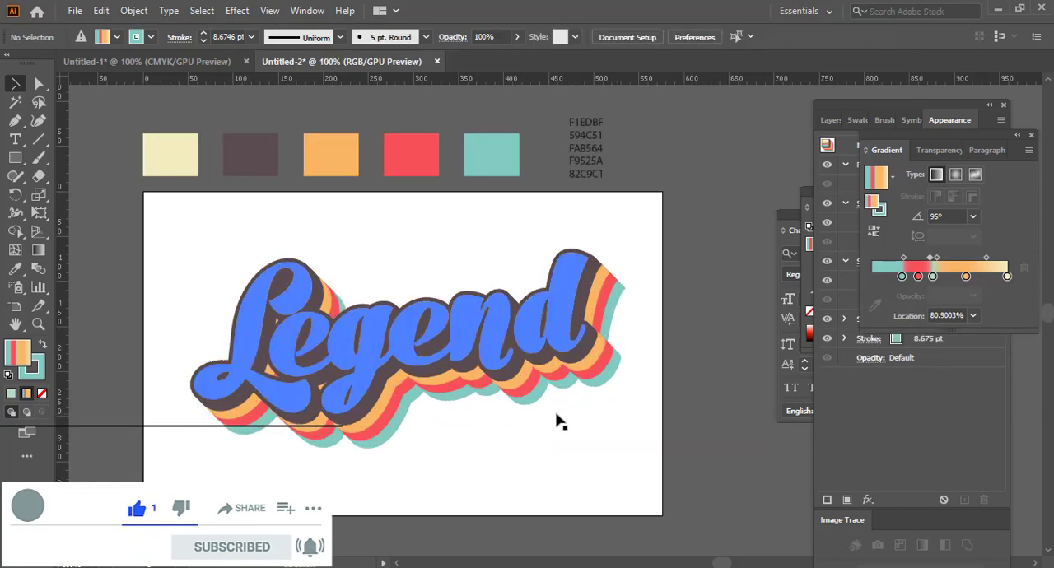
key("t")
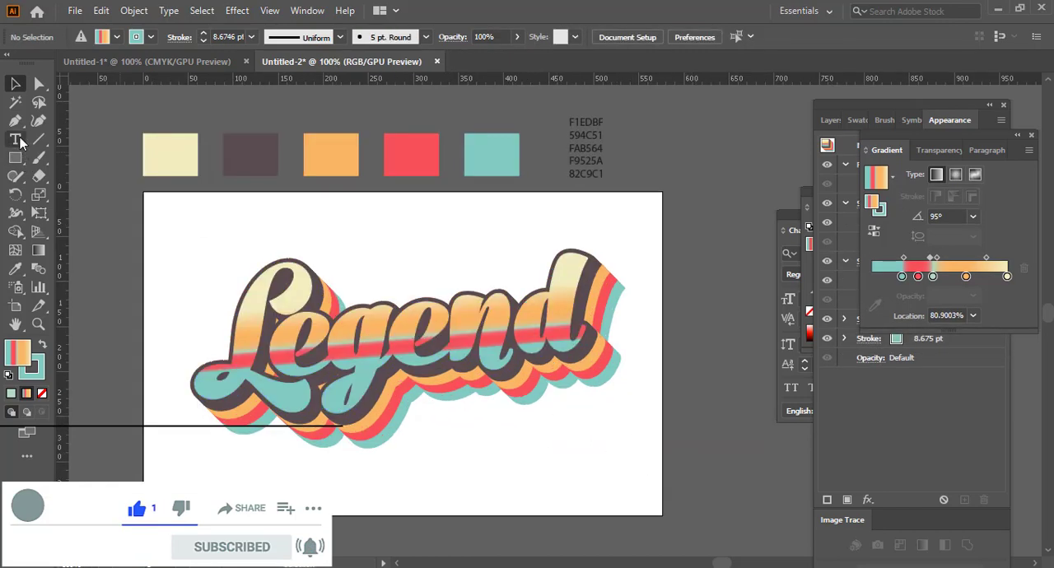
left_click_drag(550, 331, 227, 318)
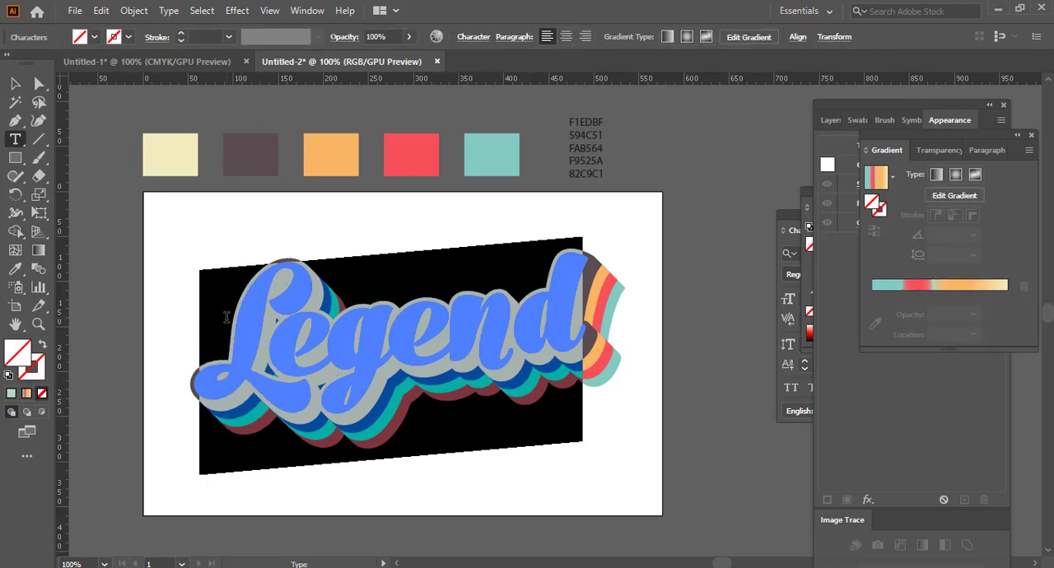
type("Elearn")
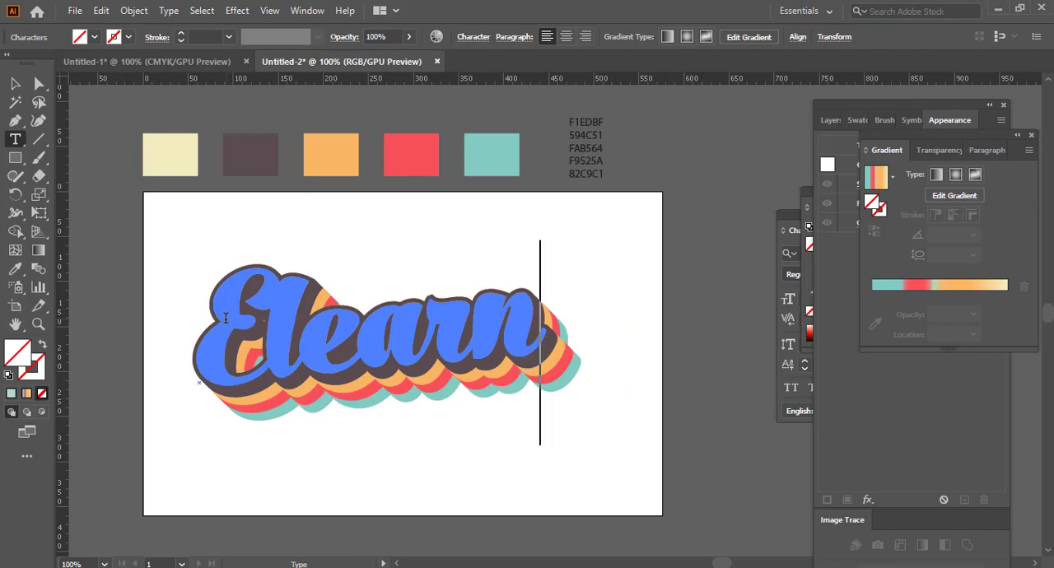
key("Escape")
Step: Swap the "E" of "Elearn" for the second alternate glyph, with a flourish over the "l", and deselect the text
key("t")
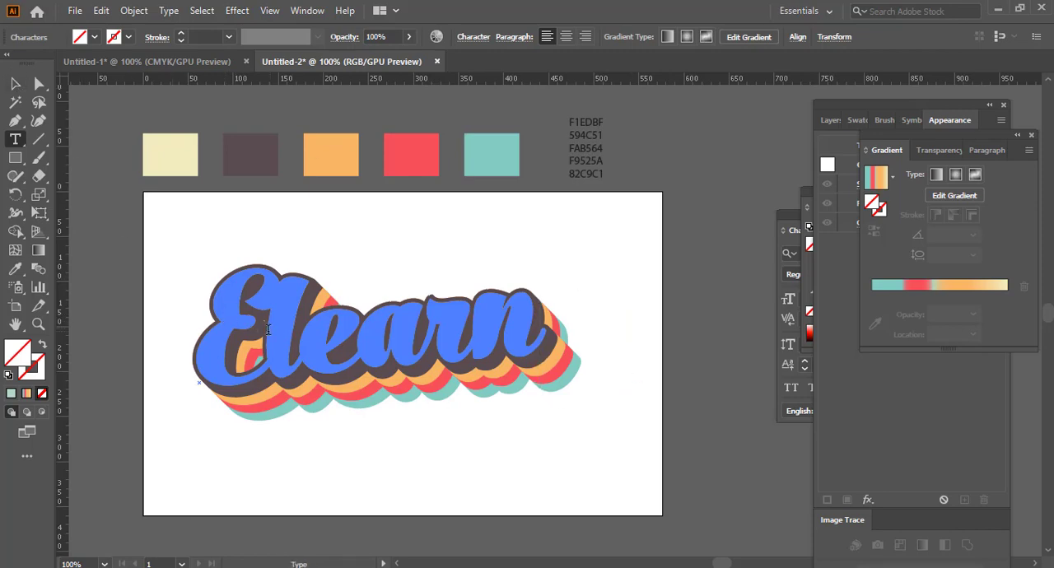
left_click_drag(235, 329, 218, 327)
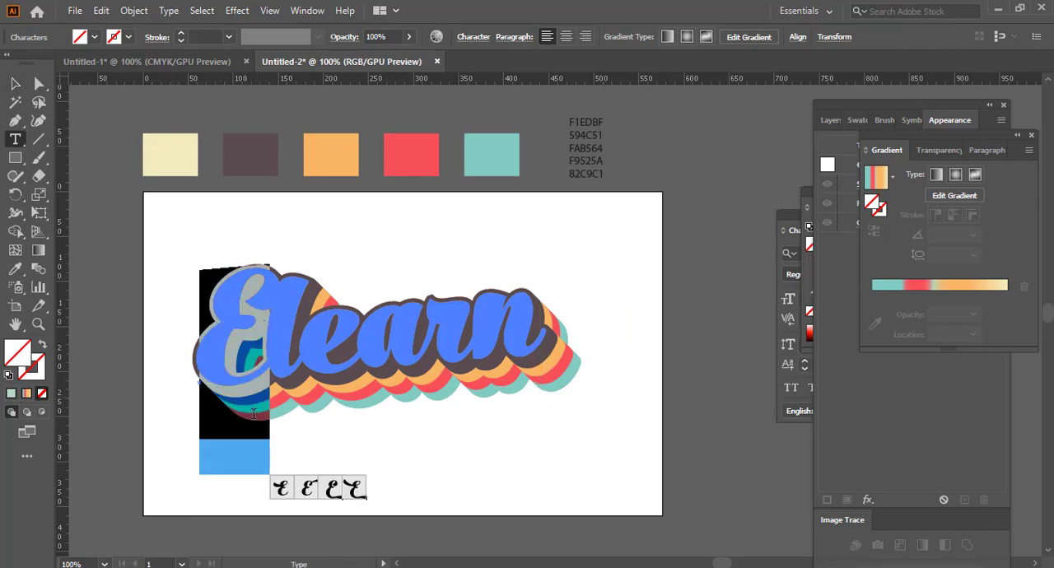
left_click(305, 490)
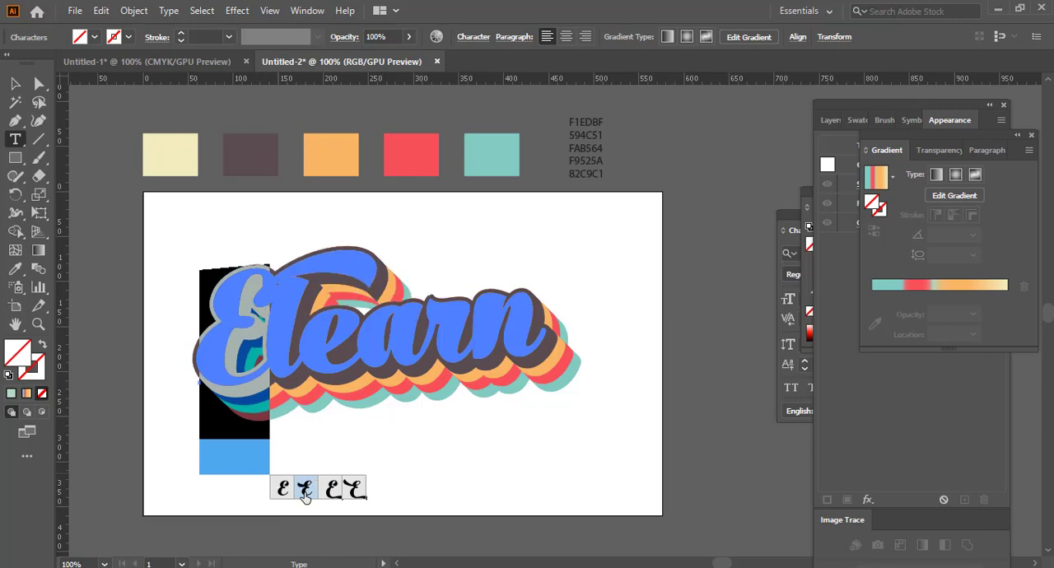
left_click(14, 83)
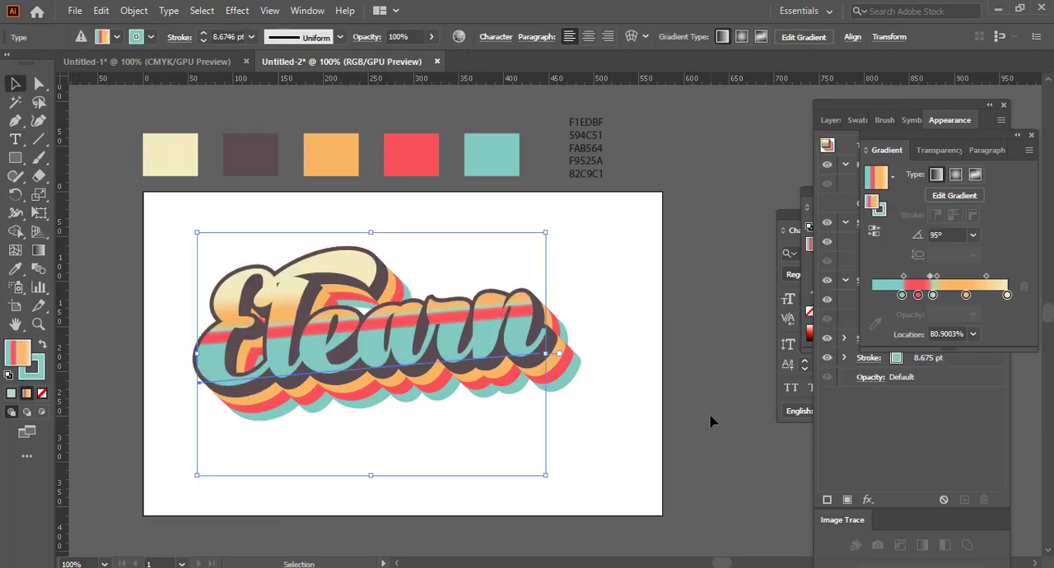
left_click(708, 416)
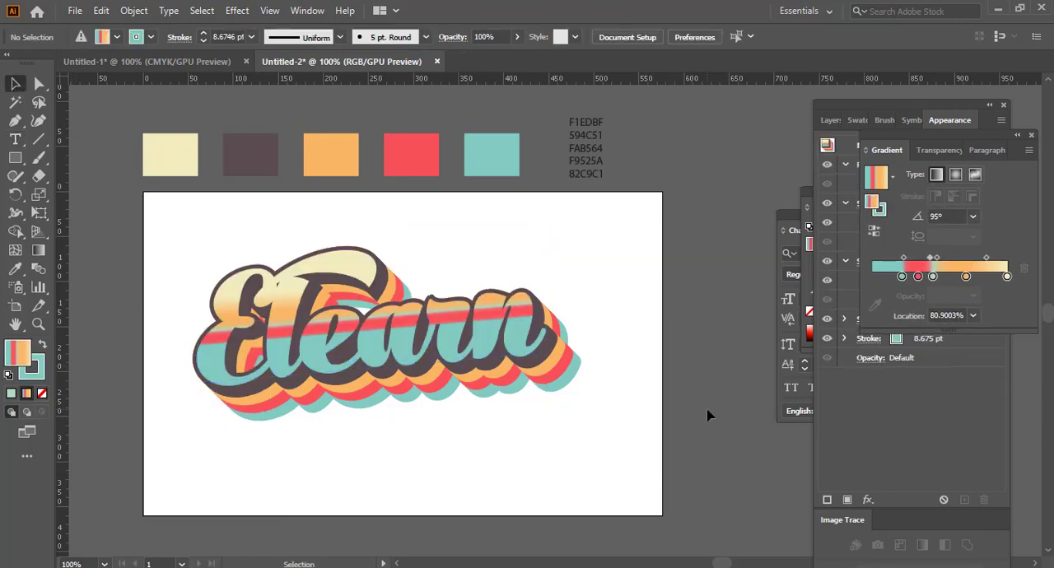
Step: Scale up the word "Elearn" to nearly the artboard's width, reposition it centrally, and deselect it
left_click(487, 370)
left_click_drag(549, 472, 604, 513)
mouse_move(519, 368)
left_mouse_down()
mouse_move(544, 385)
mouse_move(506, 376)
left_mouse_up()
left_click(737, 464)
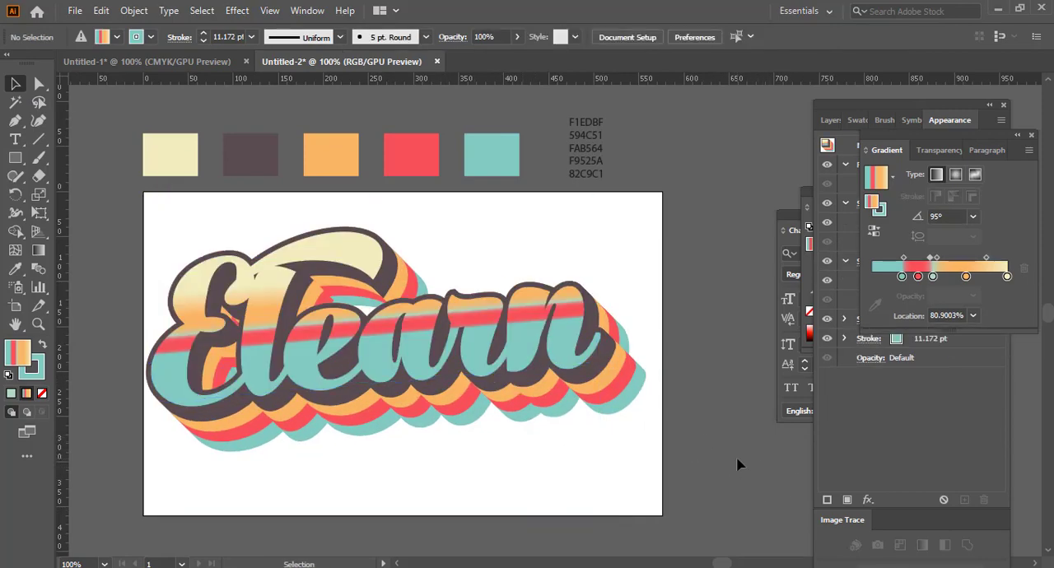